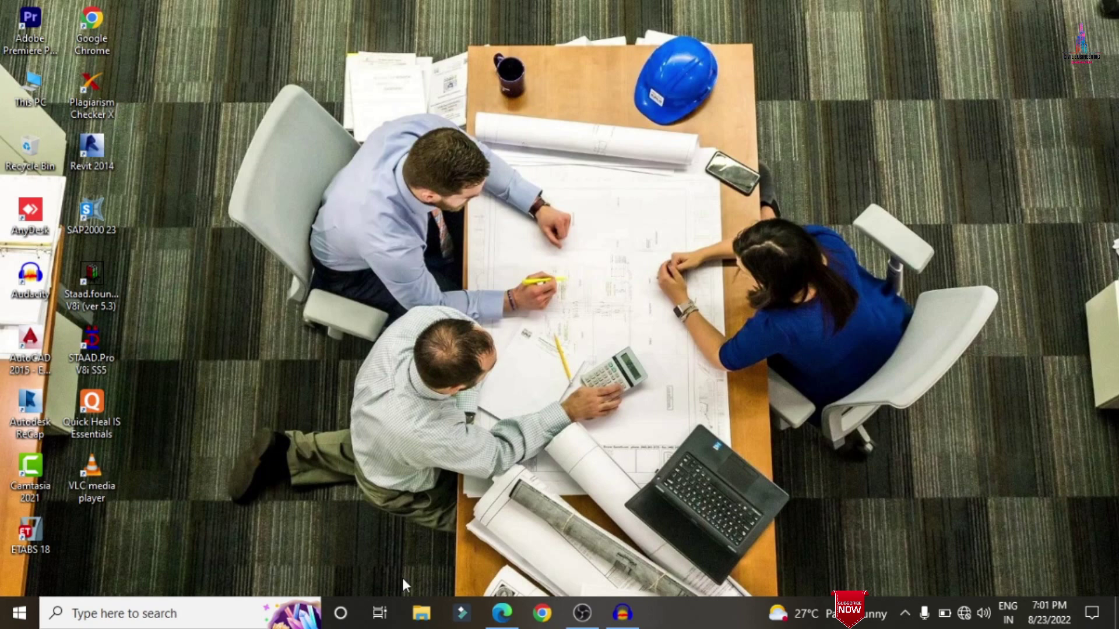
# Step: Examine the ground floor plan, first floor plan and column grid layout in the Duplex House Final PDF
pyautogui.click(502, 612)
pyautogui.scroll(-3, 461, 467)
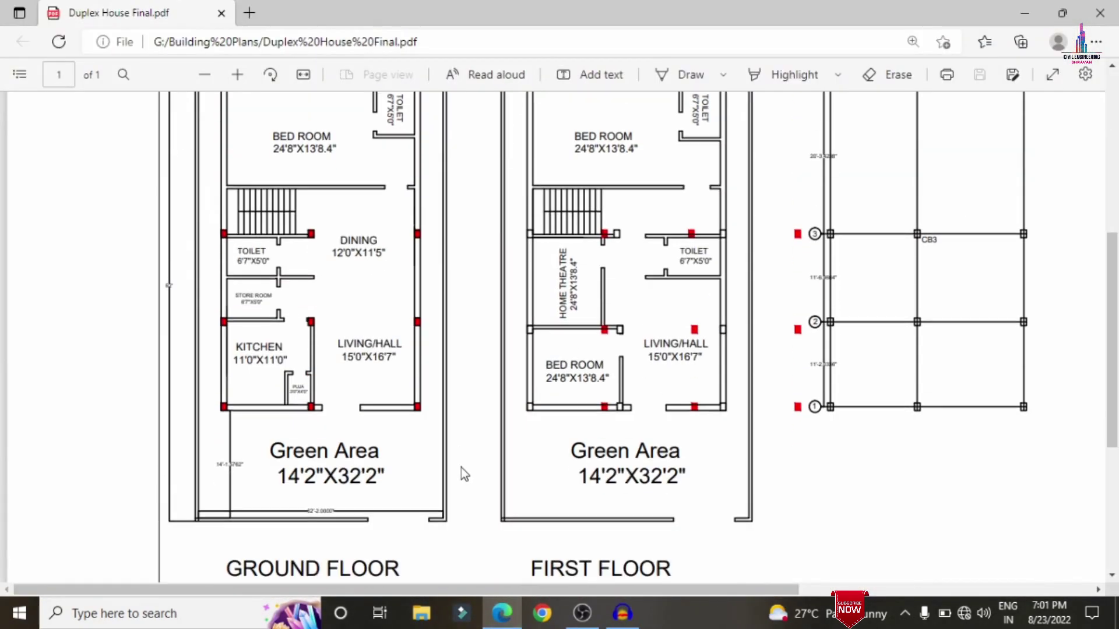
pyautogui.scroll(1, 430, 499)
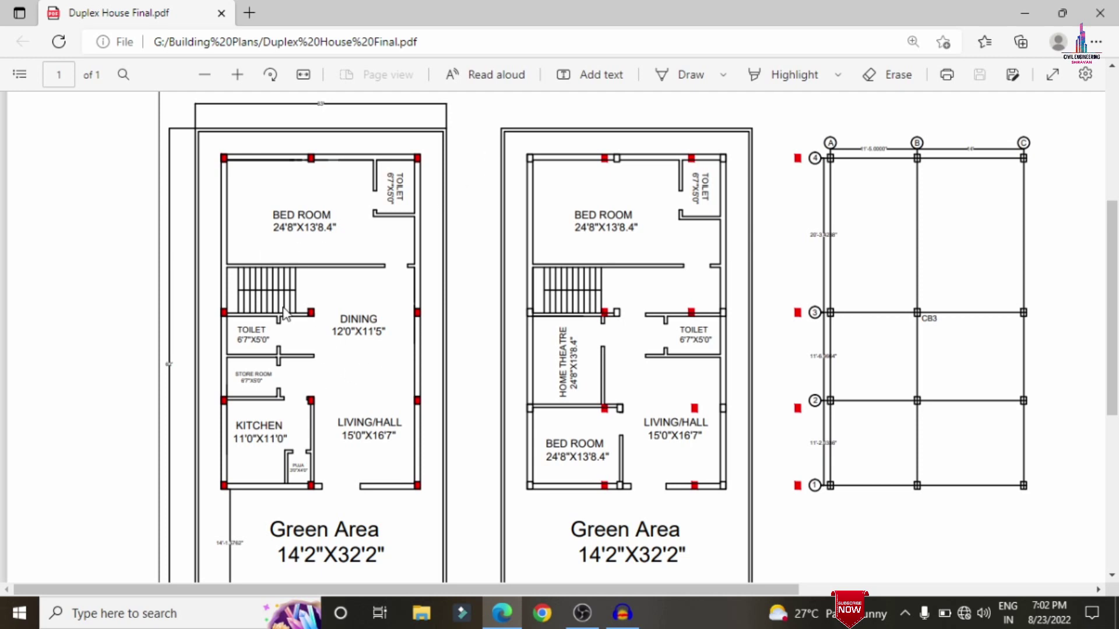
pyautogui.scroll(-3, 285, 466)
pyautogui.scroll(3, 288, 456)
# Step: Switch to SAP2000 and start a new model from the 3D Frames template with the default units and materials
pyautogui.click(1025, 12)
pyautogui.doubleClick(93, 222)
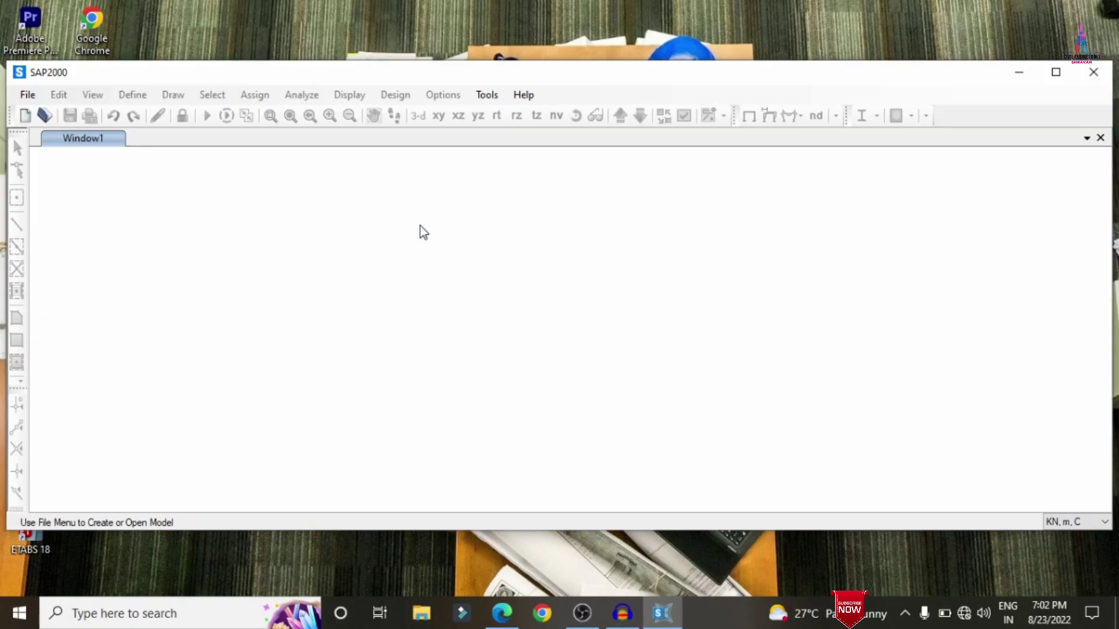
pyautogui.click(1056, 72)
pyautogui.click(21, 28)
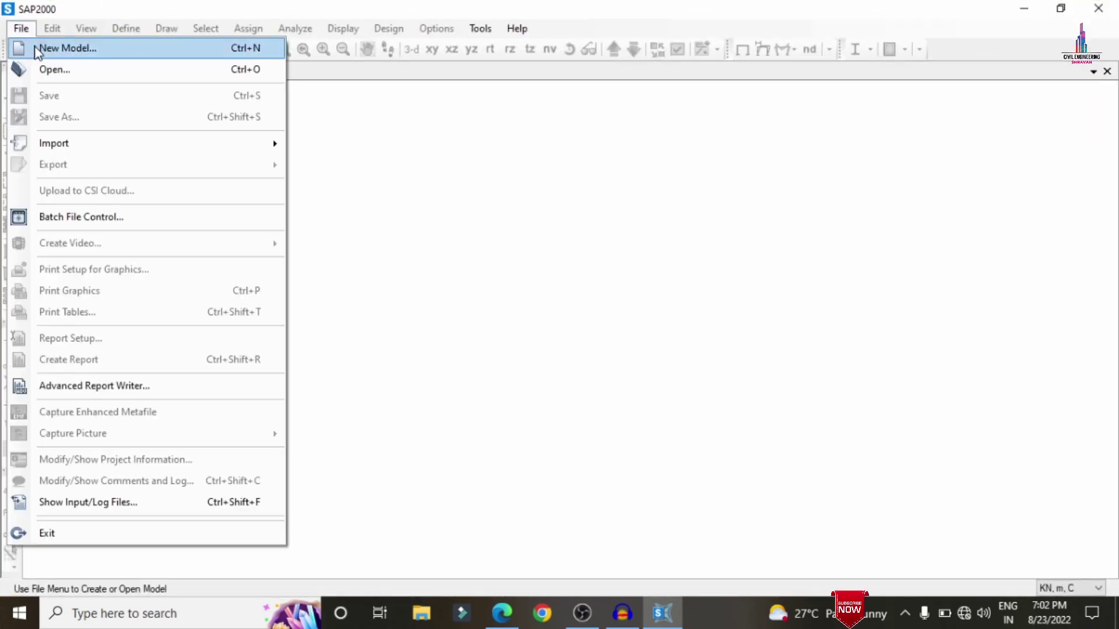
pyautogui.click(36, 47)
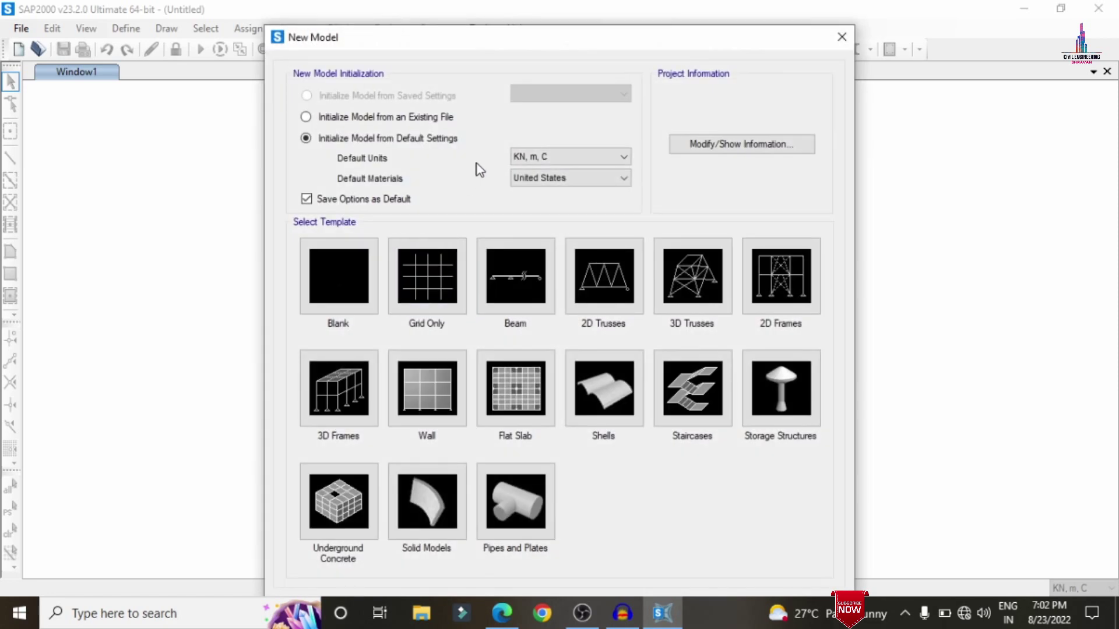
pyautogui.click(353, 399)
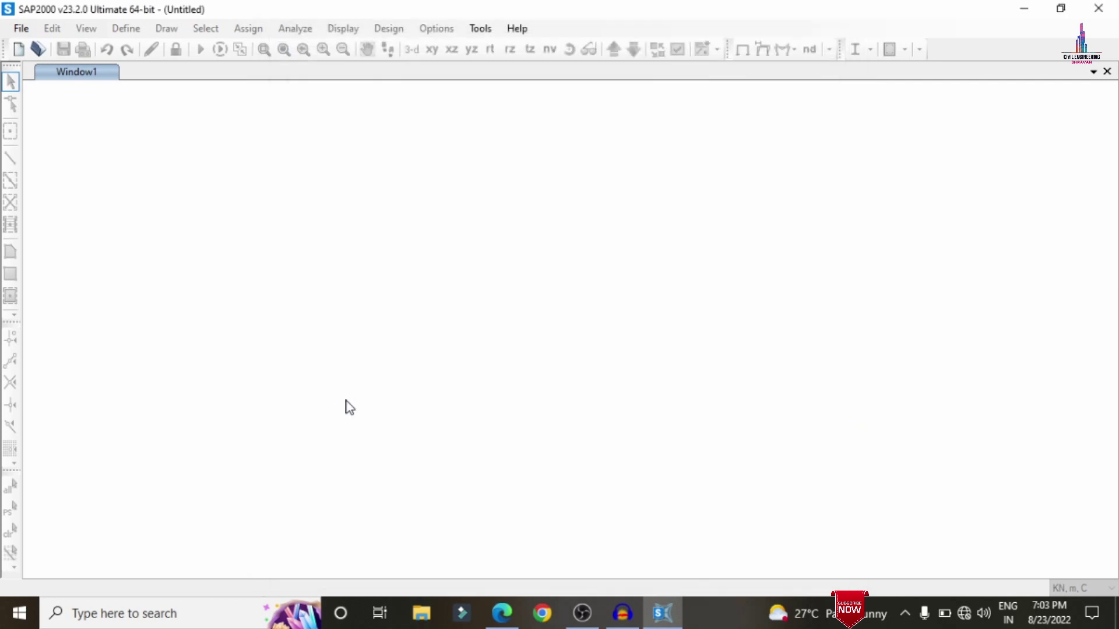
# Step: Define the open frame building with 3 stories, 3 bays in X, 4 bays in Y and 3 m bay widths, consulting the house plan
pyautogui.click(589, 226)
pyautogui.doubleClick(589, 226)
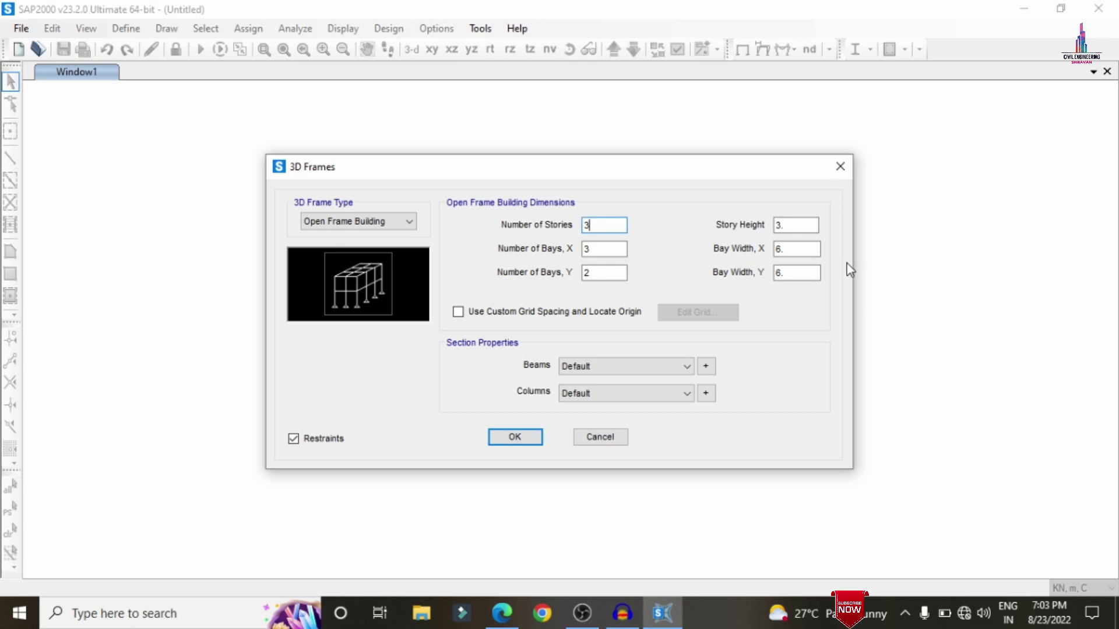
pyautogui.doubleClick(602, 249)
pyautogui.press('Tab')
pyautogui.doubleClick(589, 274)
pyautogui.click(501, 613)
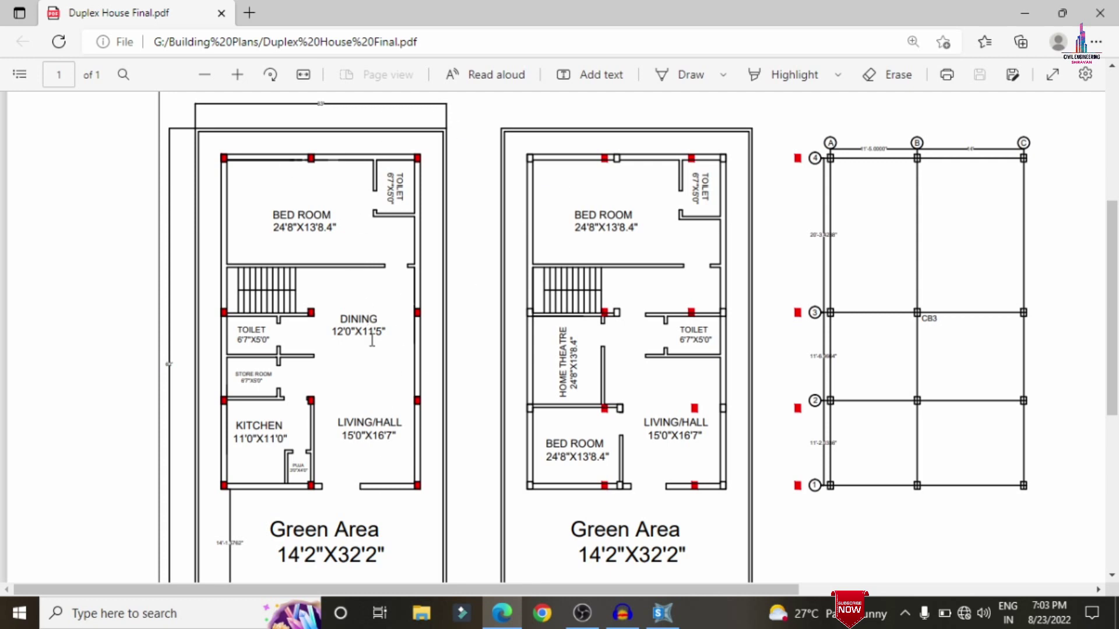
pyautogui.click(1019, 1)
pyautogui.doubleClick(606, 269)
pyautogui.write('4')
pyautogui.moveTo(795, 273); pyautogui.dragTo(756, 273)
pyautogui.write('3')
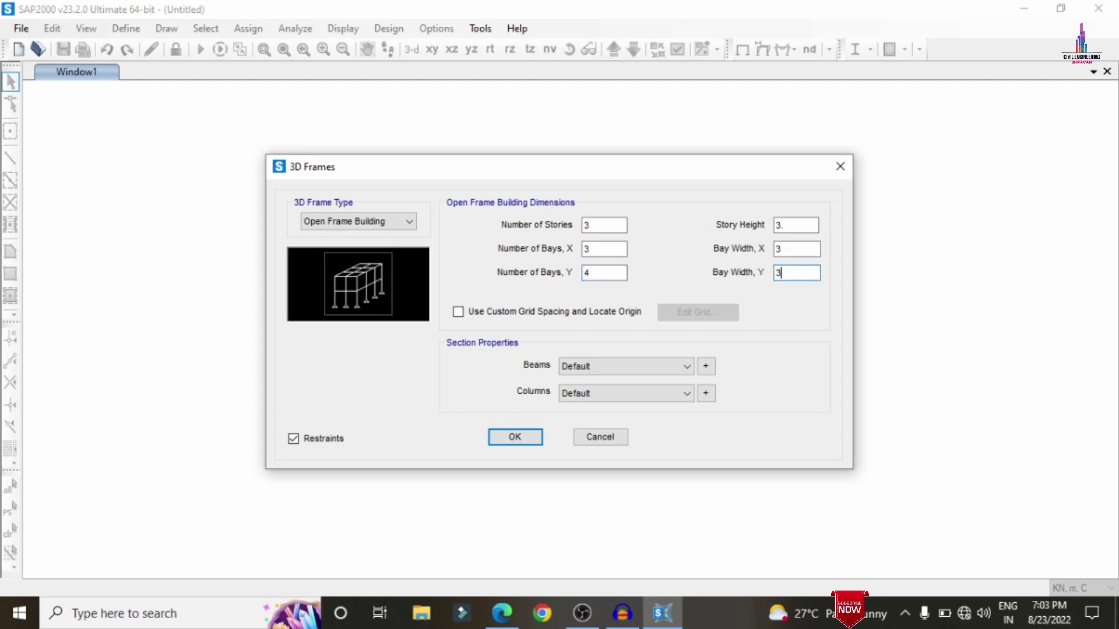
# Step: Enable custom grid spacing for the frame and display its grid data as spacing
pyautogui.click(476, 313)
pyautogui.click(671, 313)
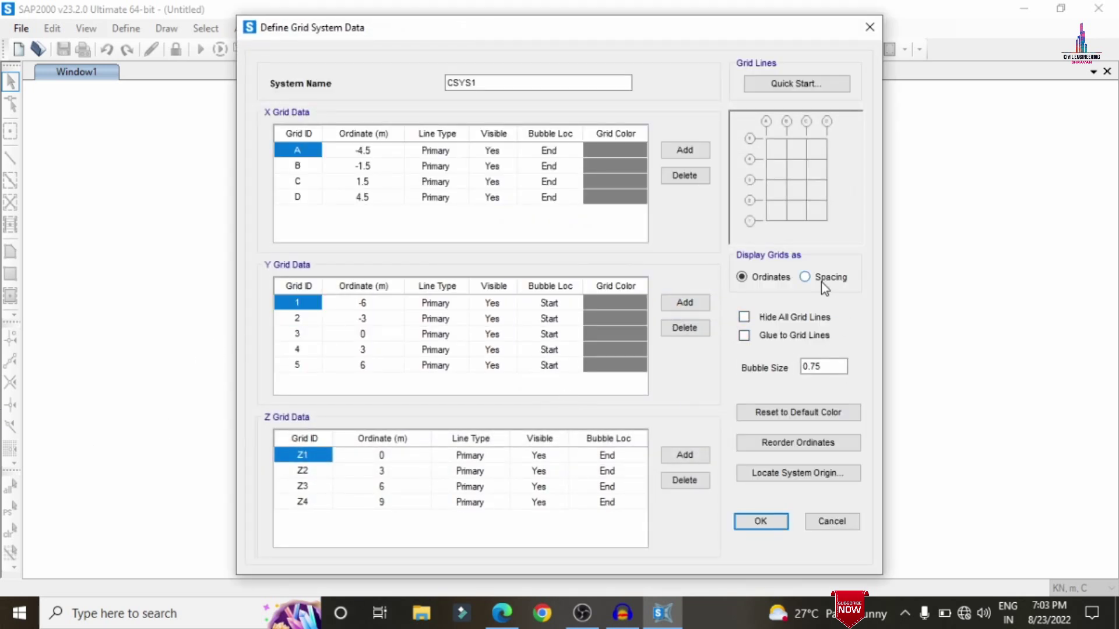
pyautogui.click(805, 277)
# Step: Delete X grid line C and set the spacing of line B to 4 m
pyautogui.click(387, 151)
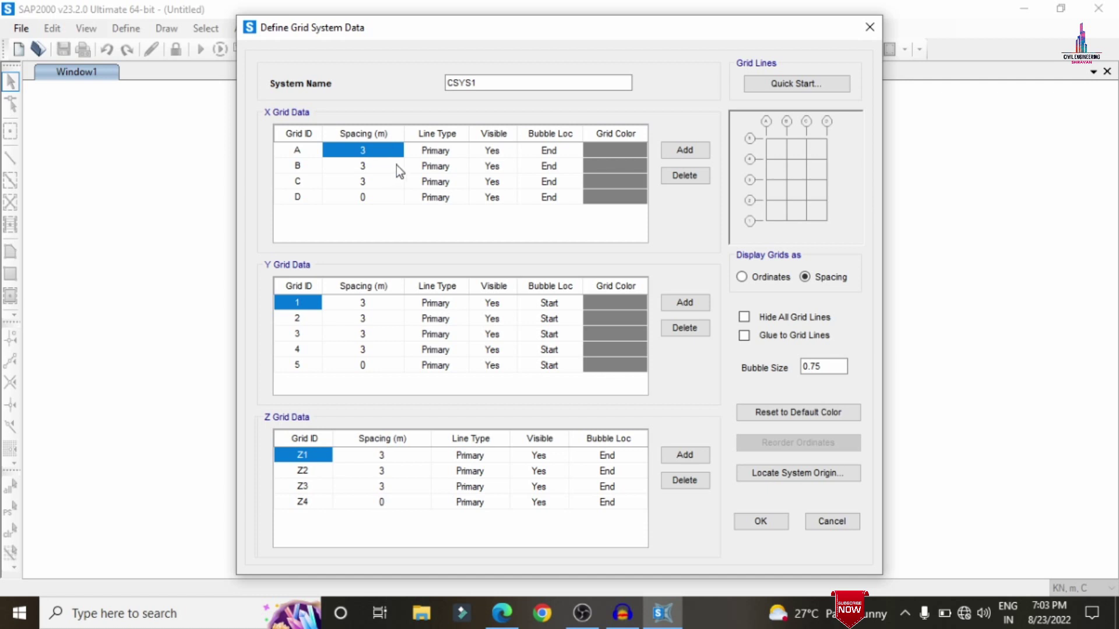
pyautogui.click(384, 152)
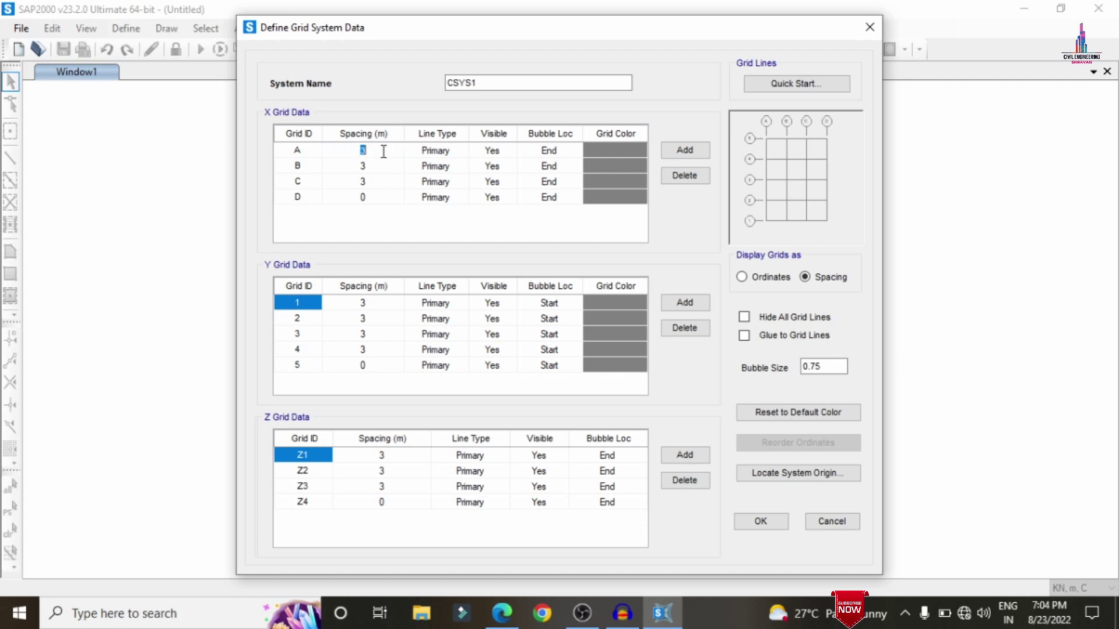
pyautogui.click(370, 167)
pyautogui.click(373, 162)
pyautogui.write('4')
pyautogui.click(544, 183)
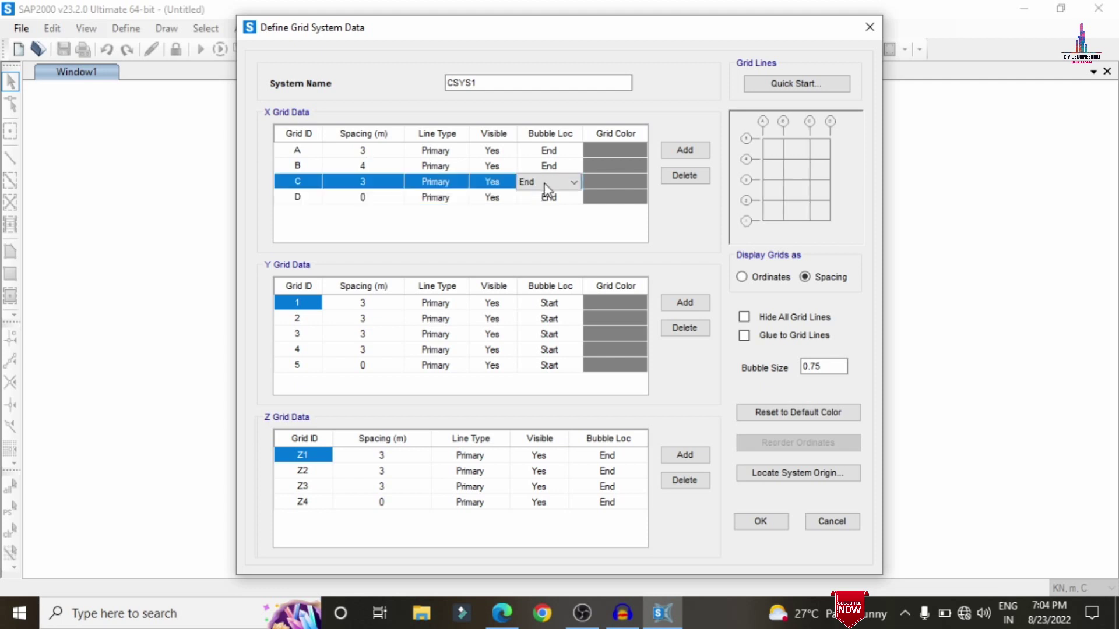
pyautogui.click(694, 181)
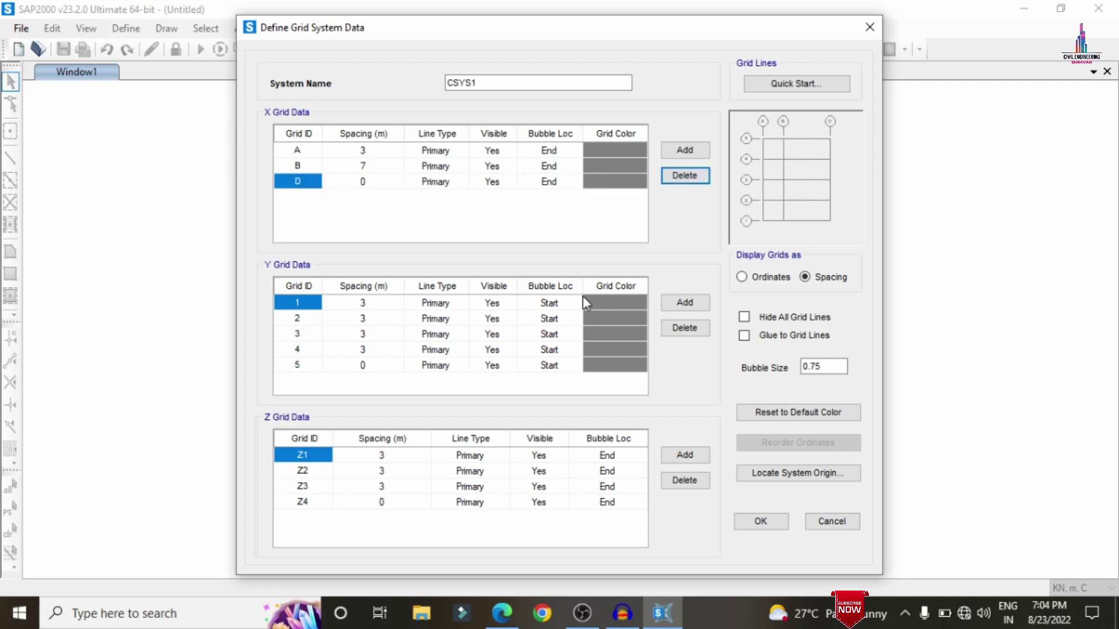
pyautogui.click(389, 166)
pyautogui.click(388, 165)
pyautogui.write('4')
pyautogui.click(385, 153)
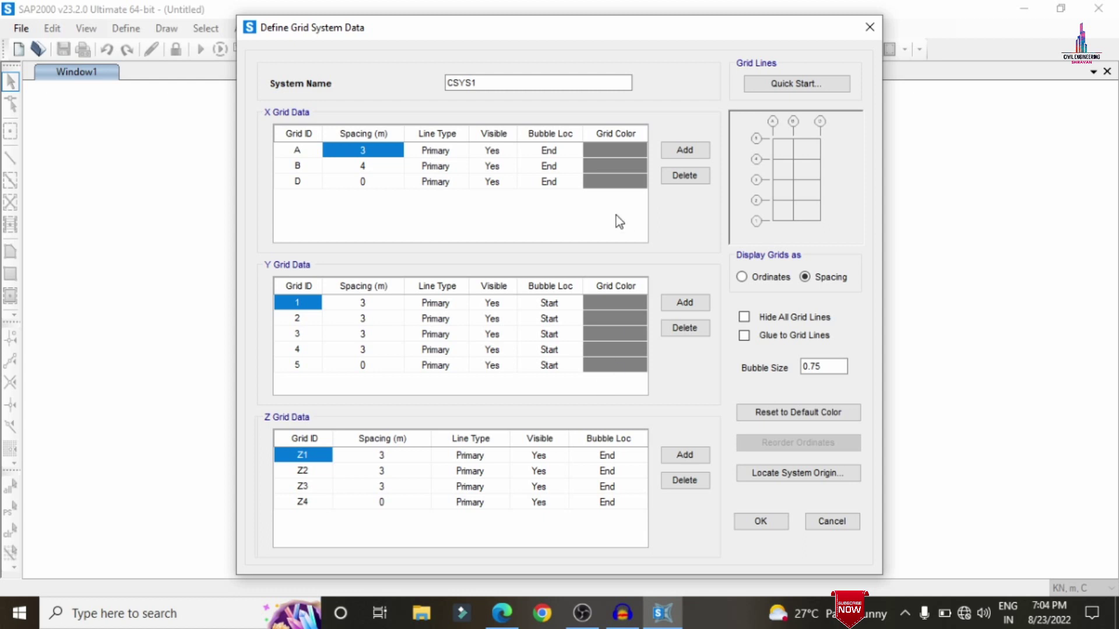
# Step: Set the Y grid spacing of lines 1 and 2 to 4 m each
pyautogui.click(369, 307)
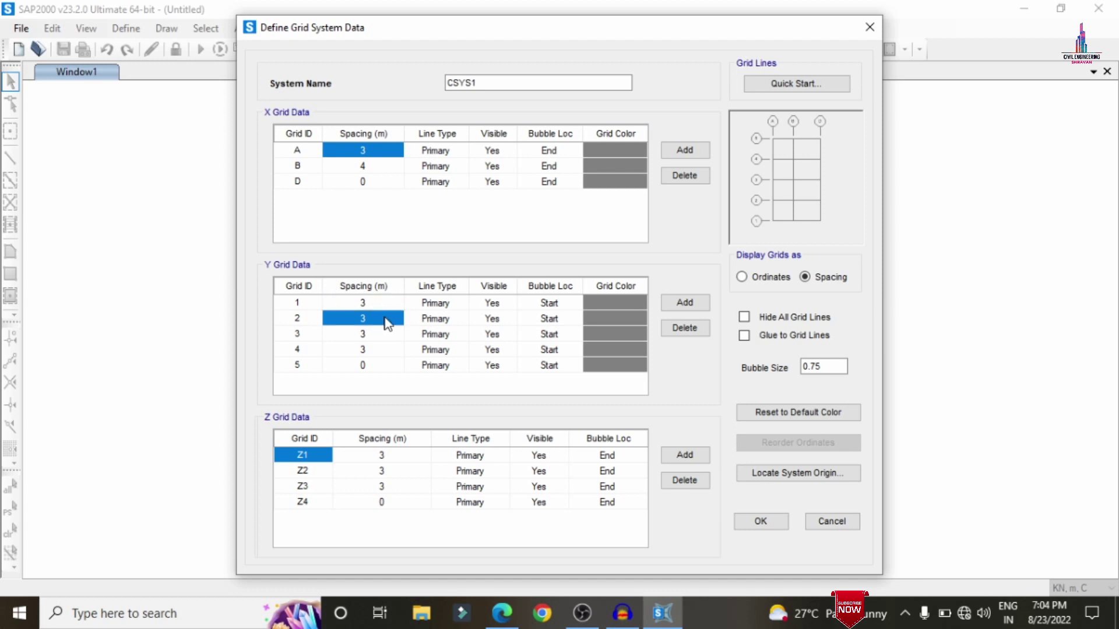
pyautogui.rightClick(382, 313)
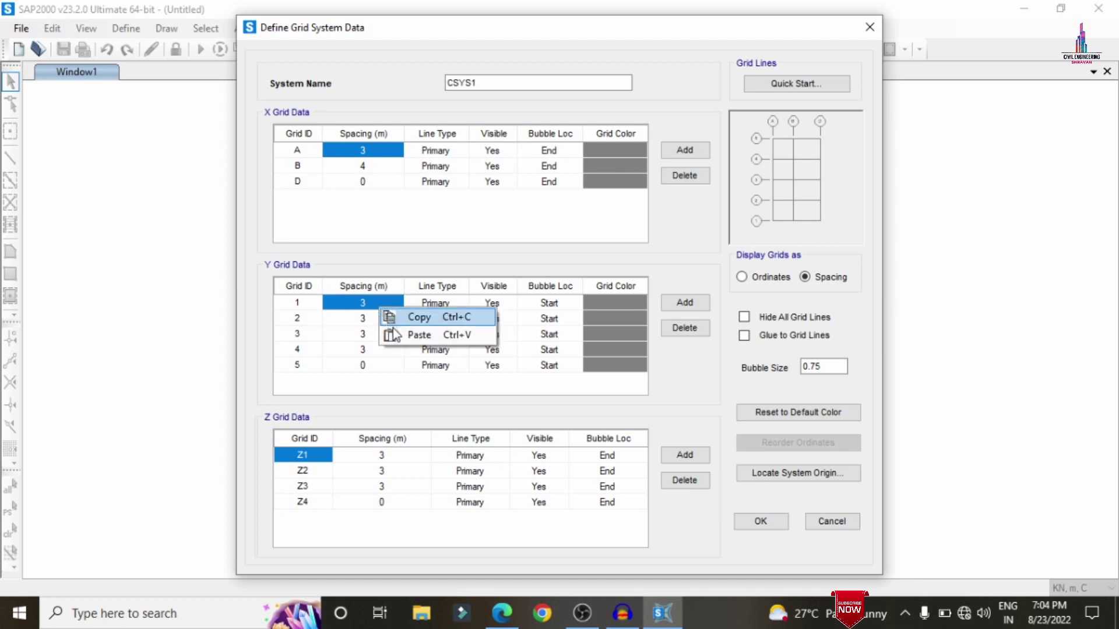
pyautogui.doubleClick(368, 308)
pyautogui.click(365, 318)
pyautogui.click(364, 319)
pyautogui.write('4')
# Step: Delete Y grid line 4, set the spacing of line 3 to 5 m and accept the grid data
pyautogui.click(369, 336)
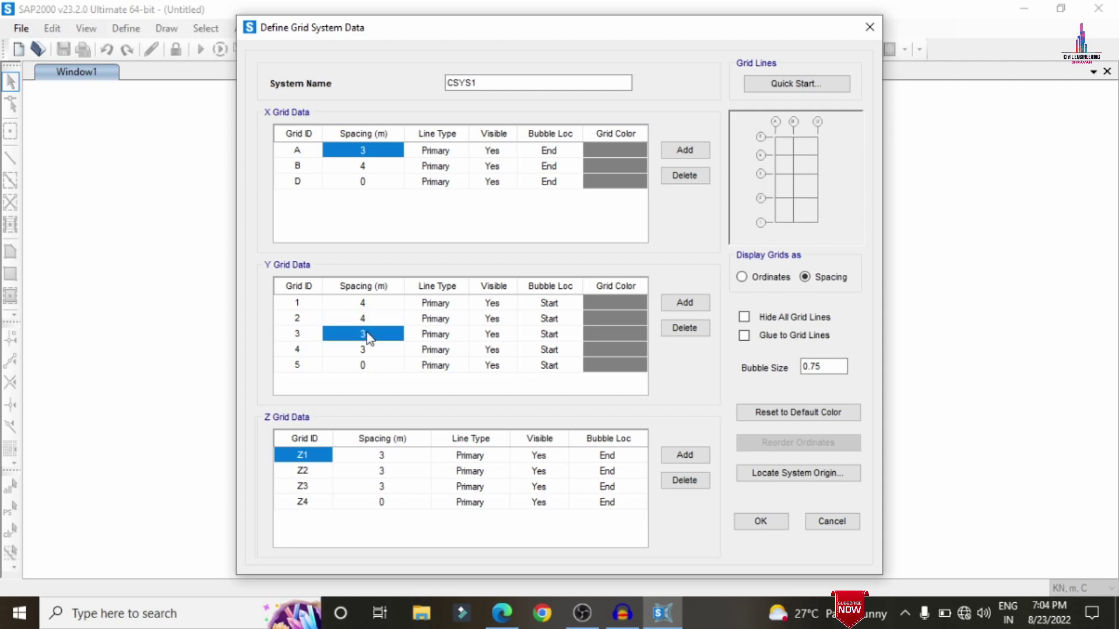
pyautogui.click(368, 337)
pyautogui.write('5')
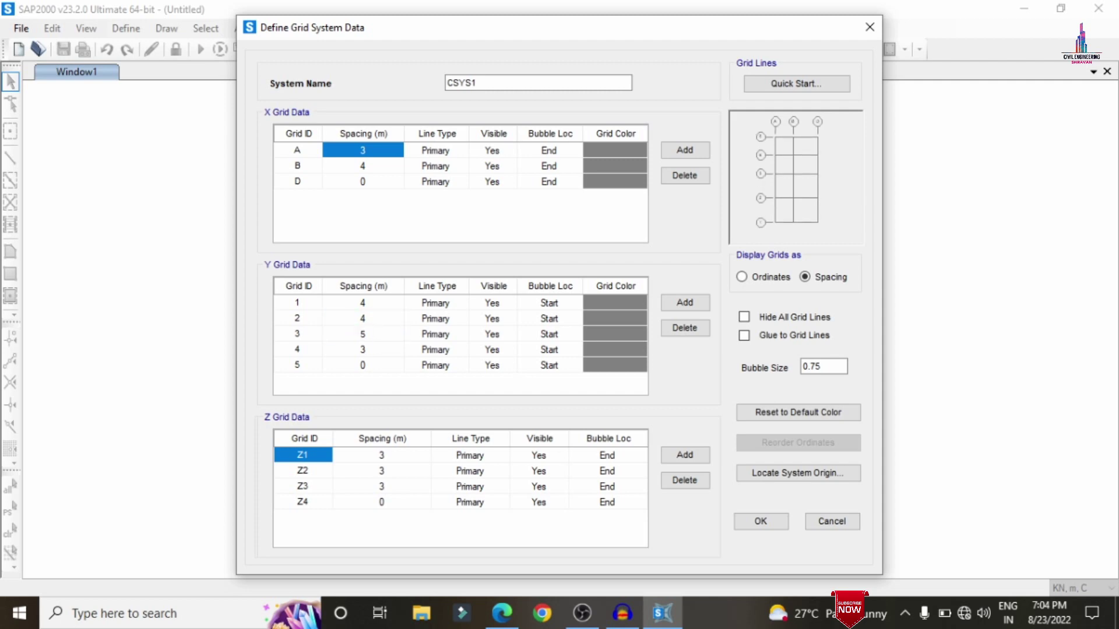
pyautogui.click(365, 349)
pyautogui.click(682, 328)
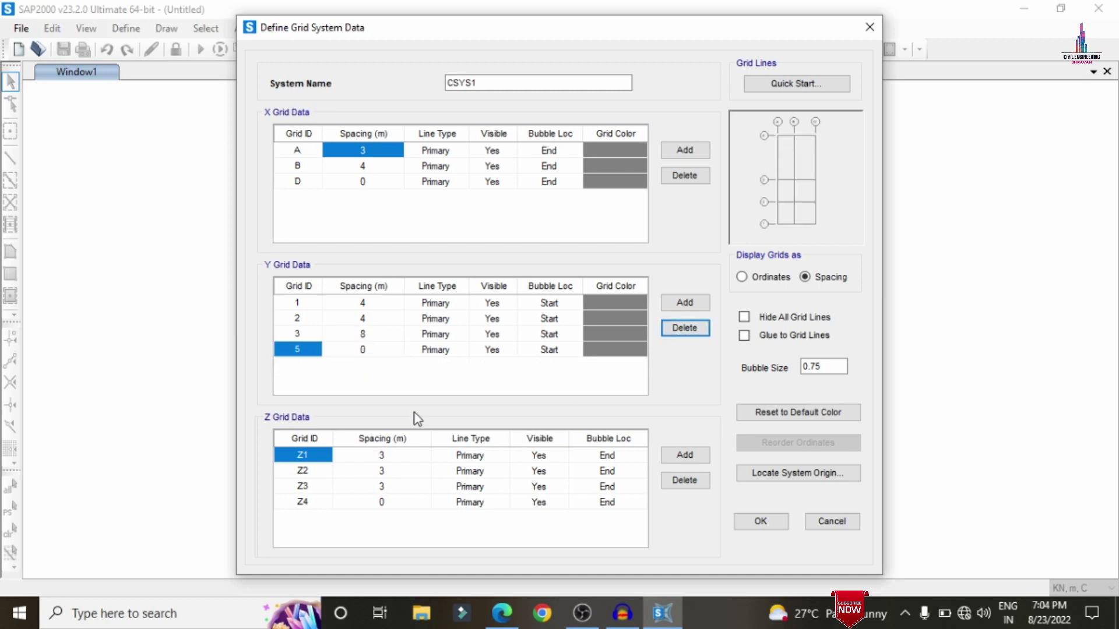
pyautogui.click(384, 336)
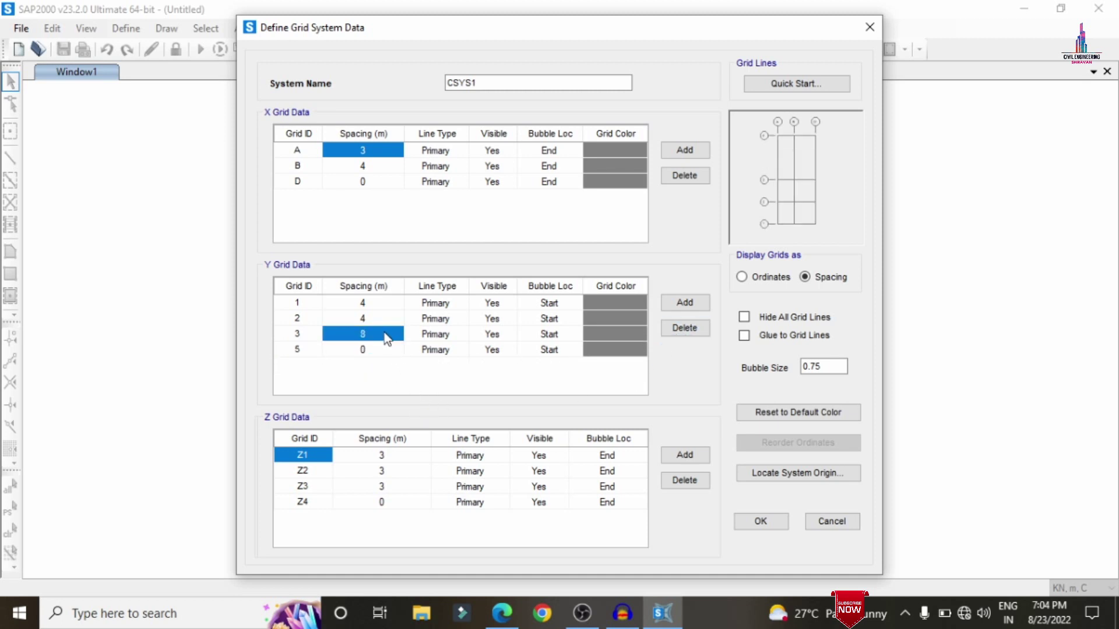
pyautogui.click(383, 335)
pyautogui.write('5')
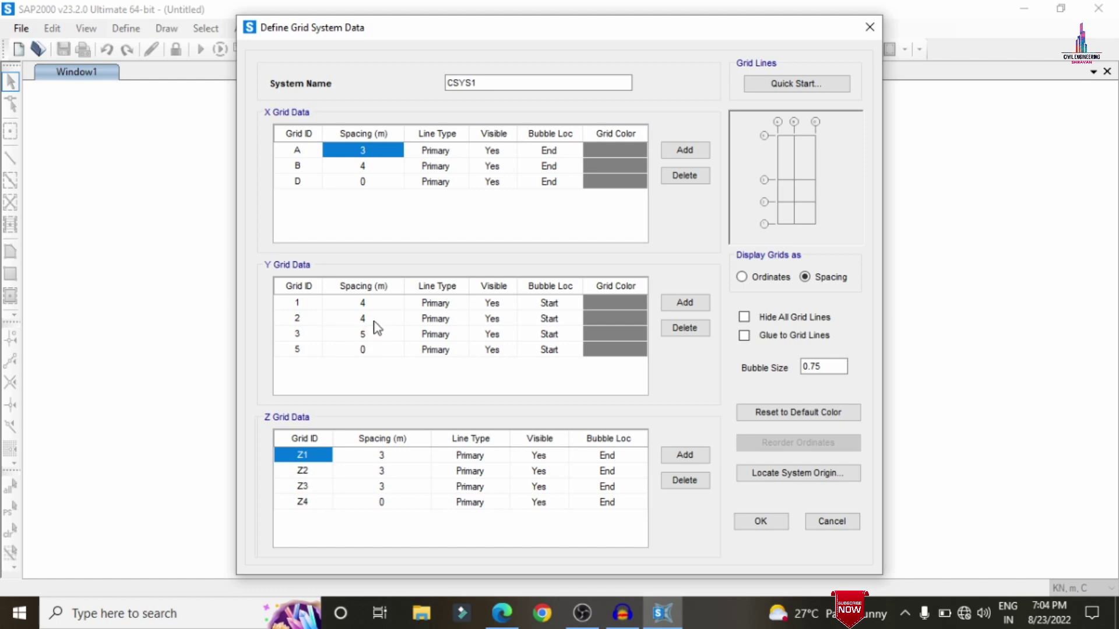
pyautogui.click(375, 321)
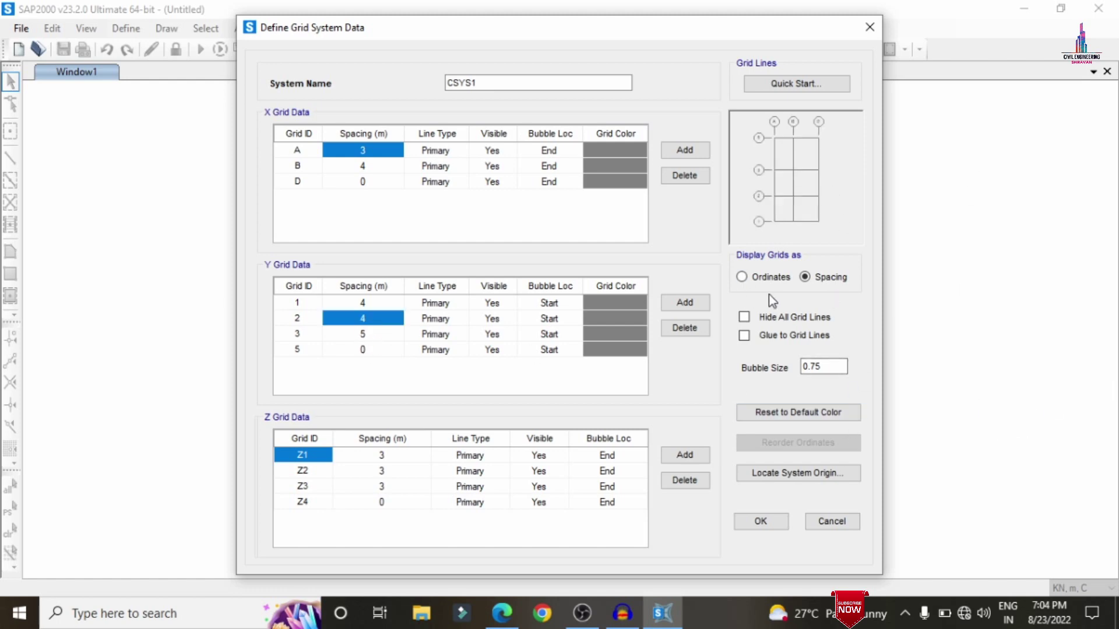
pyautogui.click(748, 520)
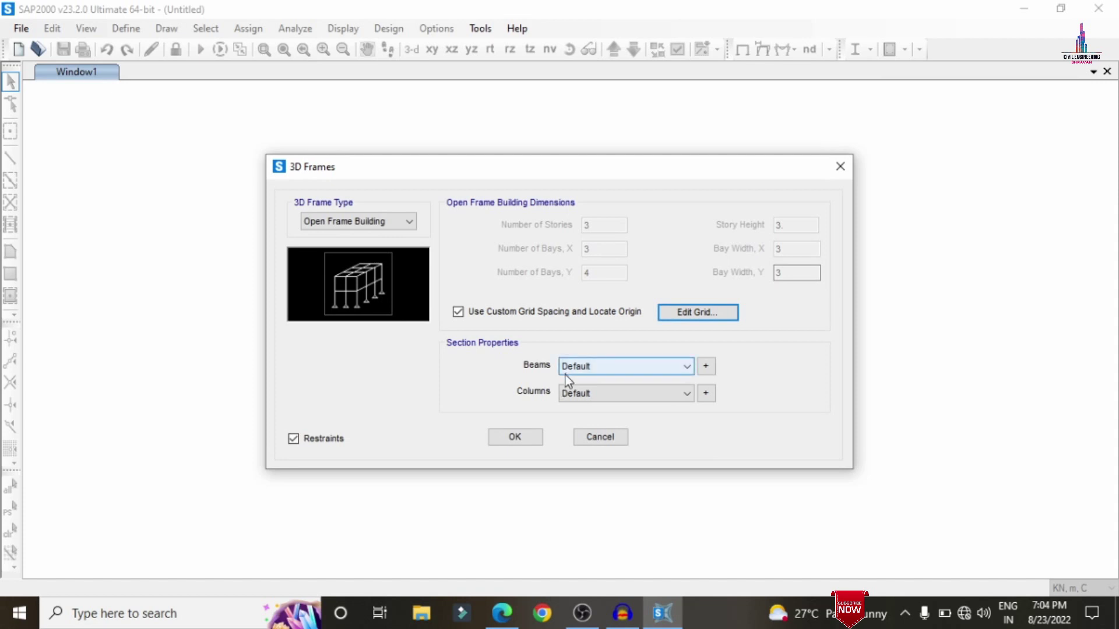
# Step: Add a new concrete rectangular frame section for the beams
pyautogui.click(585, 368)
pyautogui.click(670, 365)
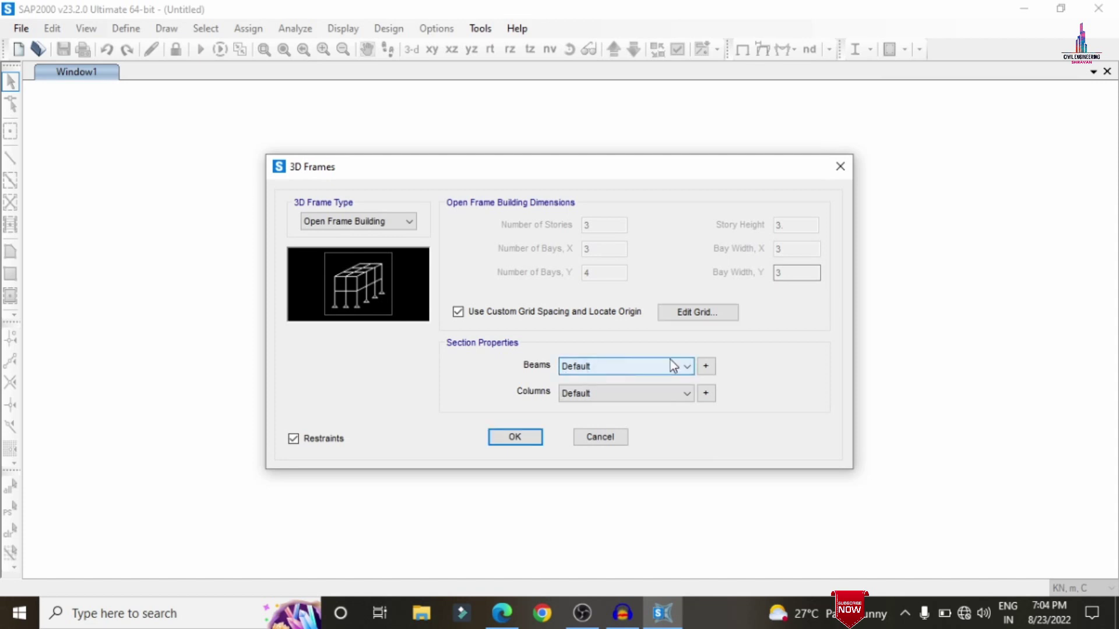
pyautogui.click(712, 366)
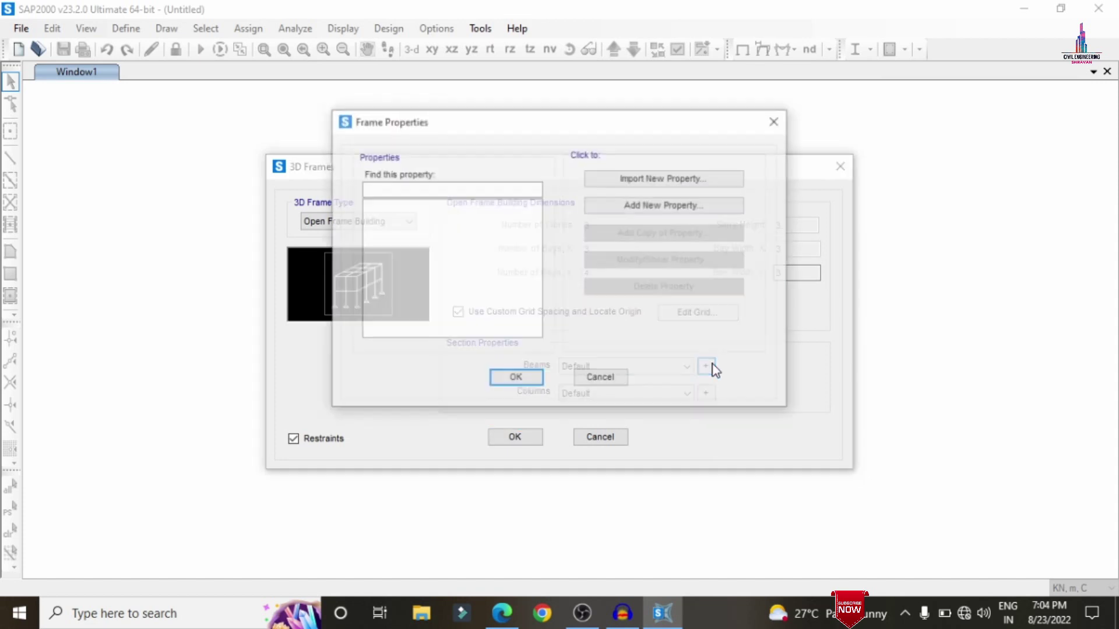
pyautogui.click(673, 210)
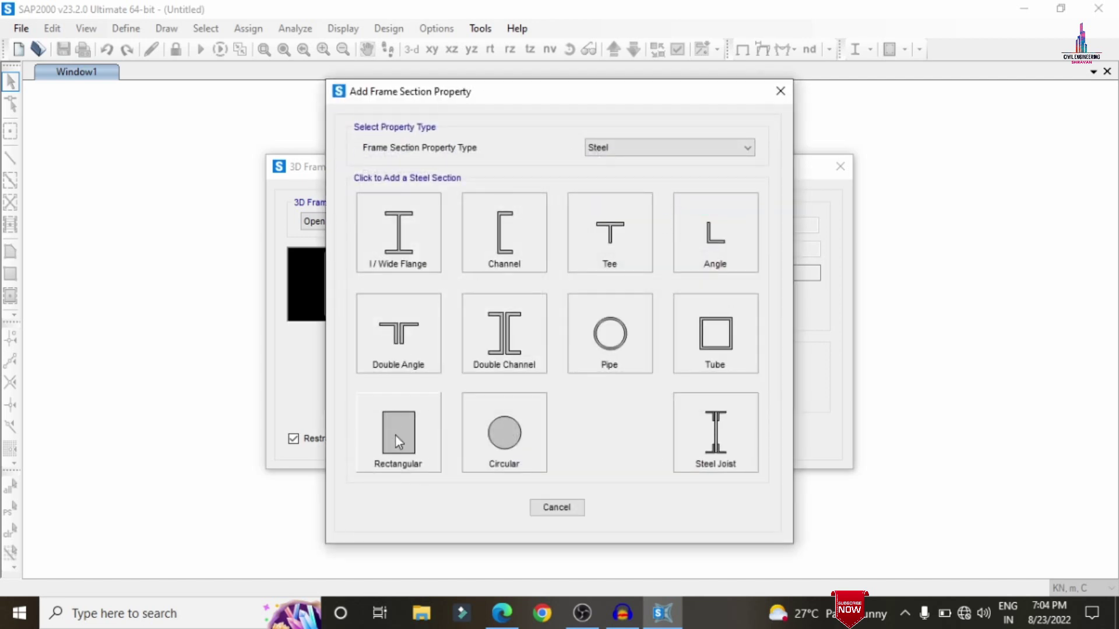
pyautogui.click(693, 147)
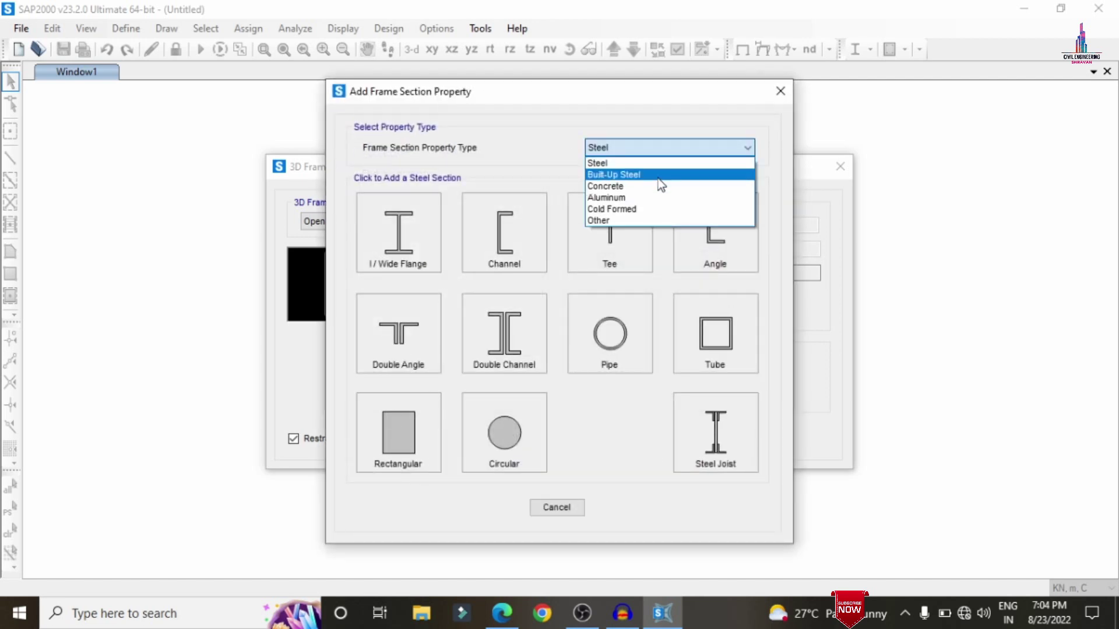
pyautogui.click(659, 186)
pyautogui.click(431, 252)
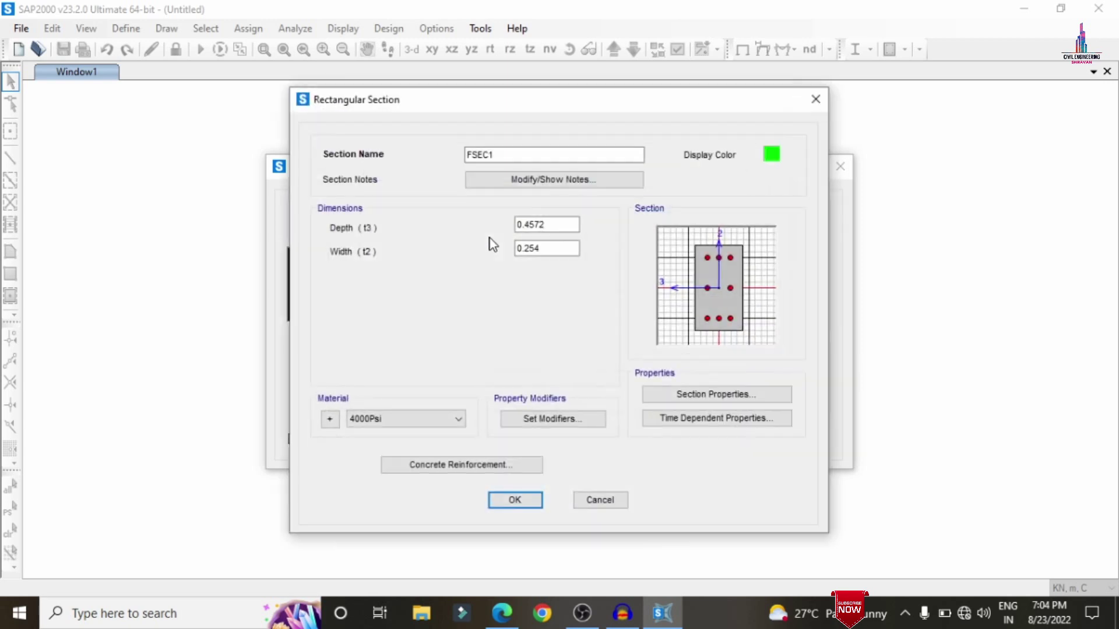
# Step: Name the beam section B0.23X0.3 and set its depth to 0.3 m and width to 0.23 m
pyautogui.doubleClick(526, 156)
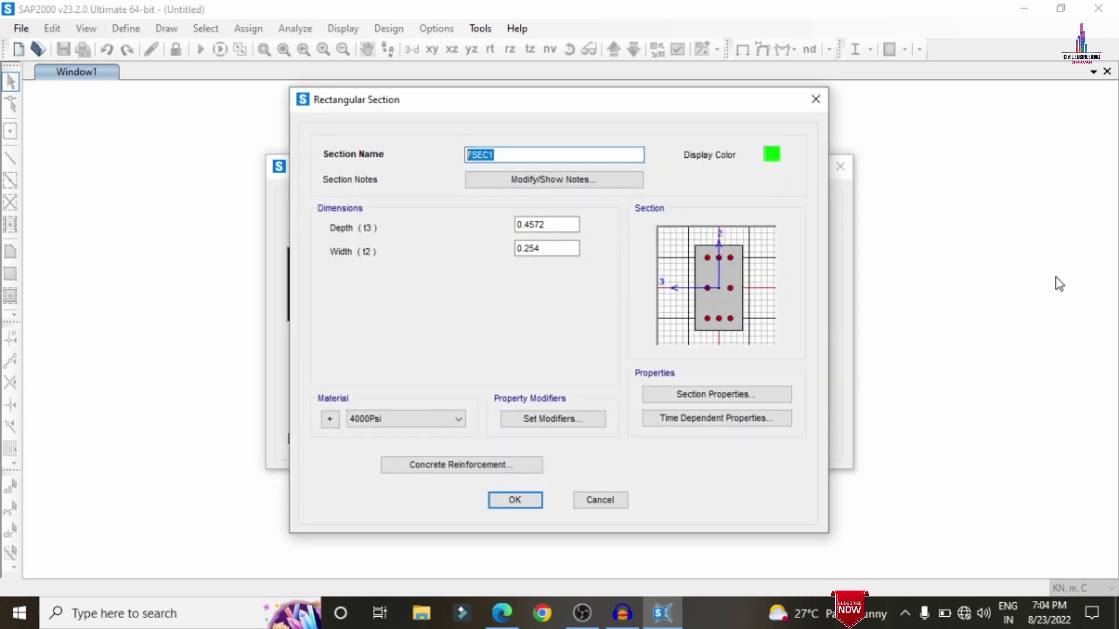
pyautogui.write('B0.23X0.3')
pyautogui.doubleClick(562, 224)
pyautogui.press('BackSpace')
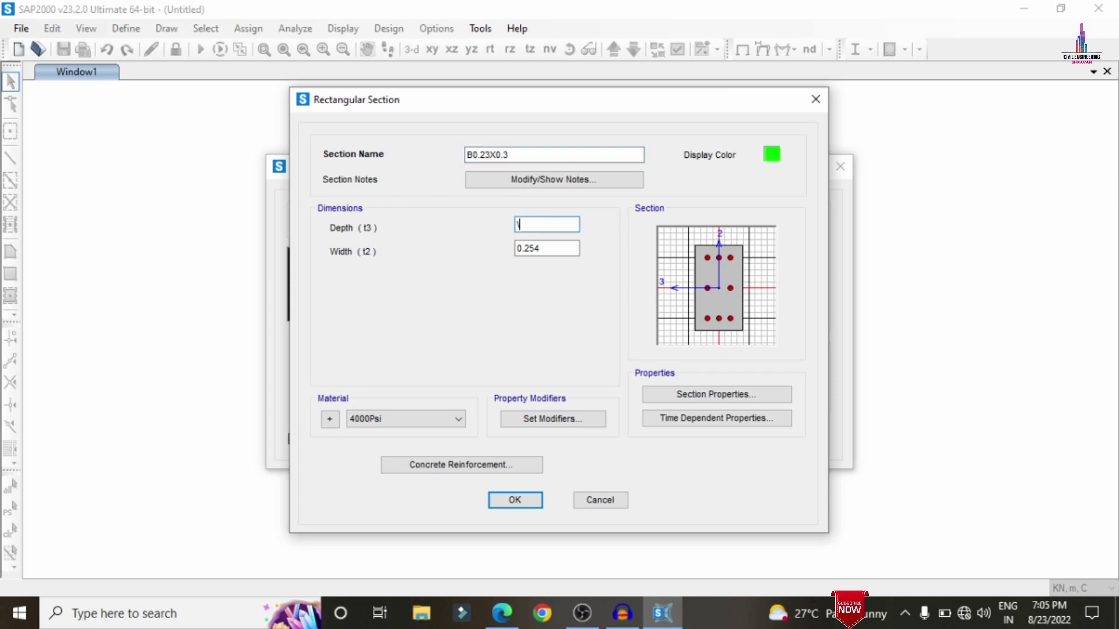
pyautogui.write('\\0.3')
pyautogui.press('Tab')
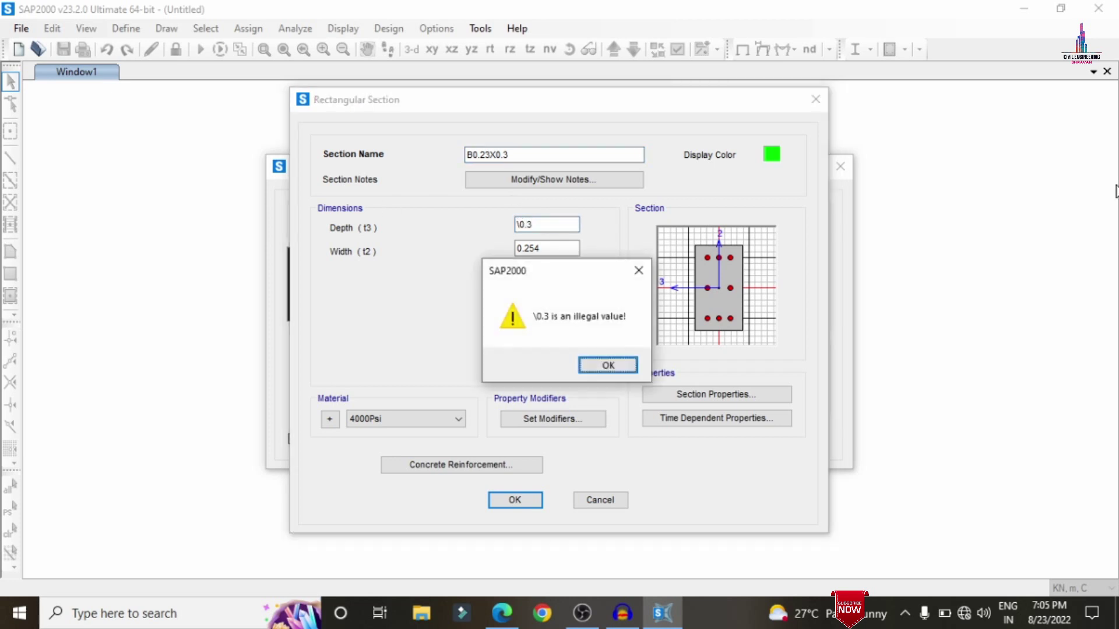
pyautogui.press('Return')
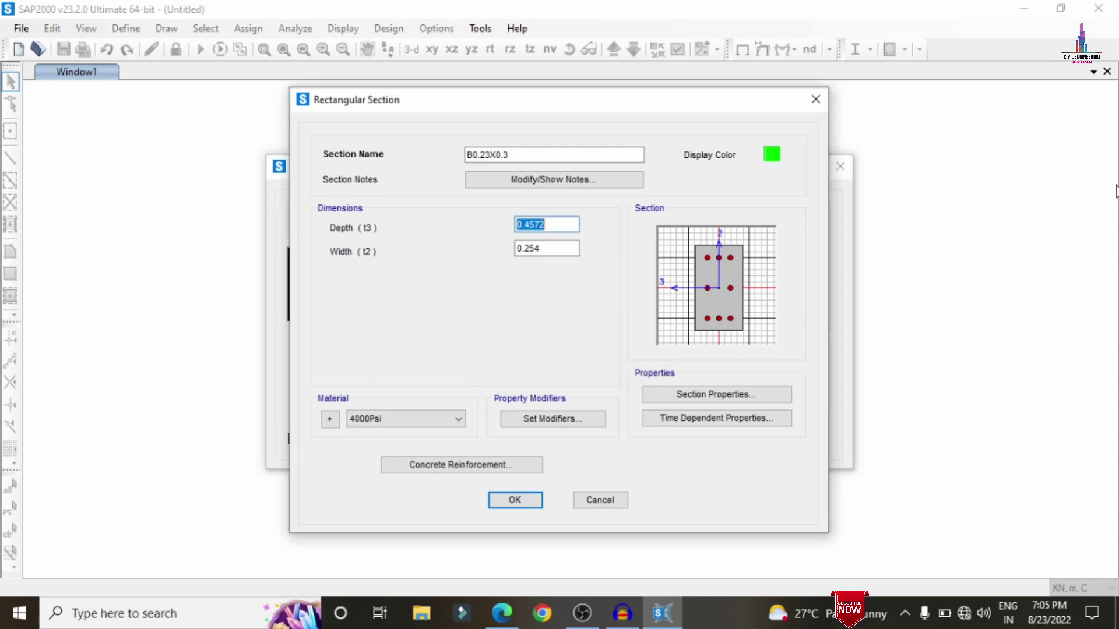
pyautogui.write('0.3')
pyautogui.press('Tab')
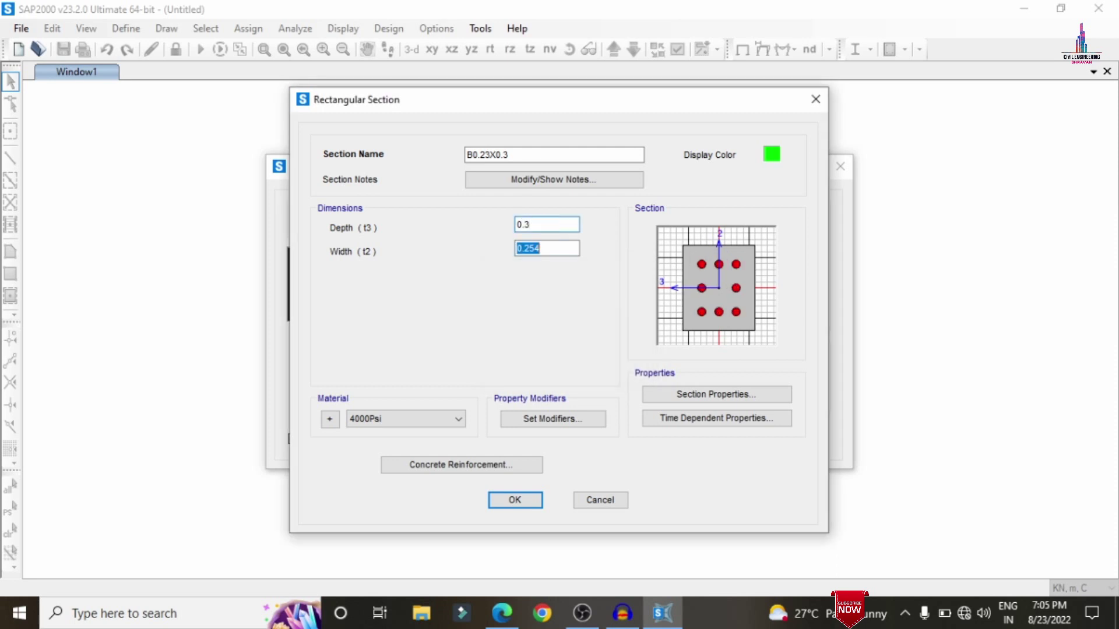
pyautogui.write('0.2')
# Step: Add a new material for the beam section with region India, type Concrete, standard Indian and grade M30
pyautogui.click(373, 421)
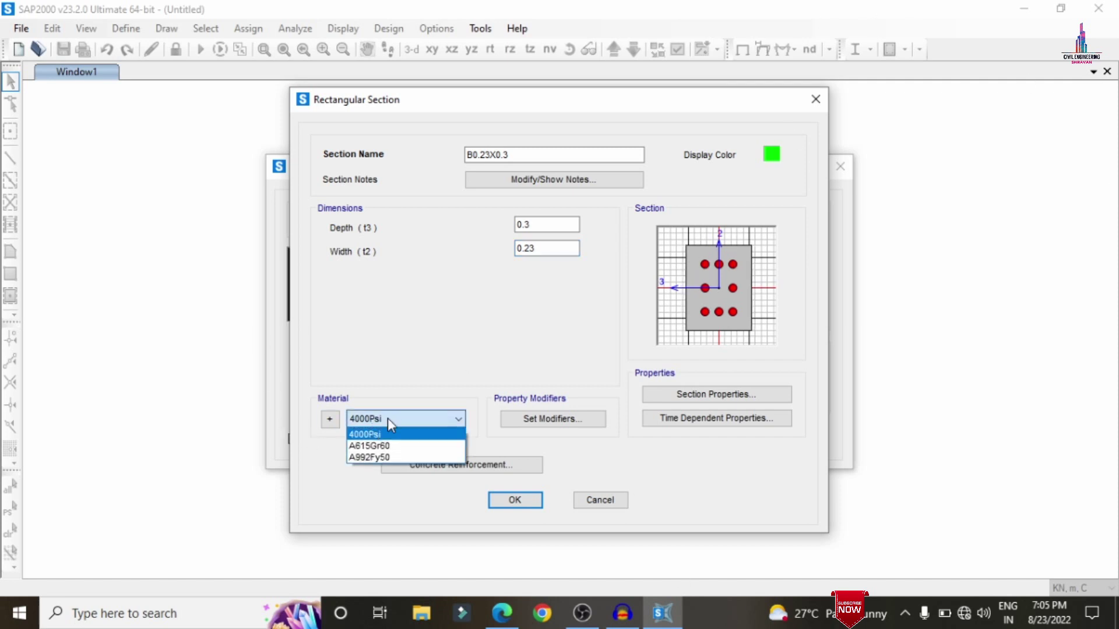
pyautogui.click(379, 434)
pyautogui.click(329, 419)
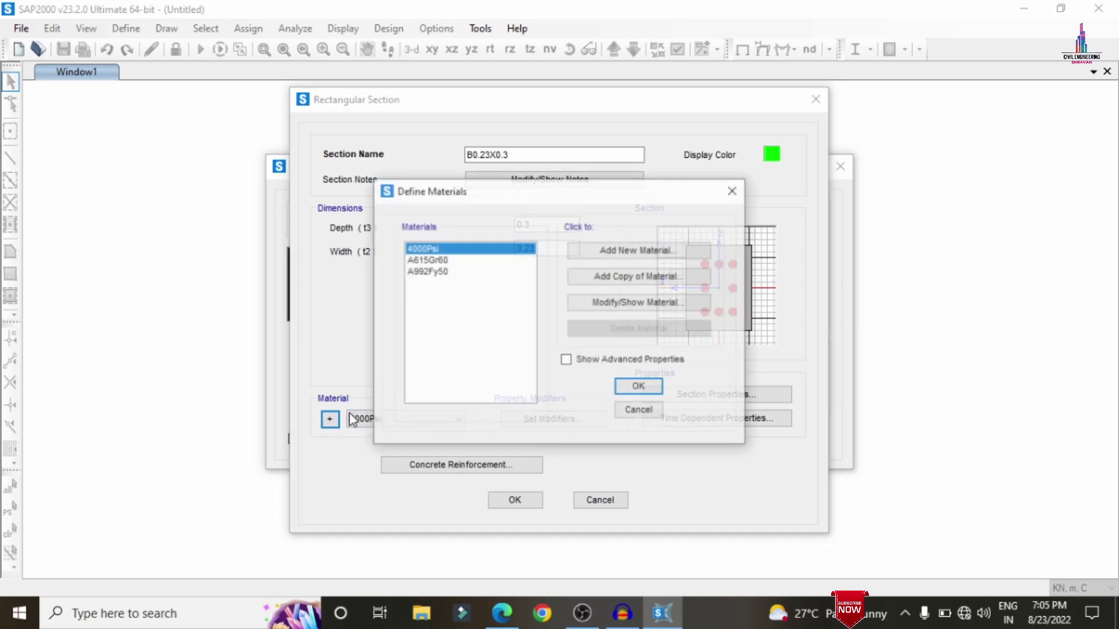
pyautogui.click(652, 250)
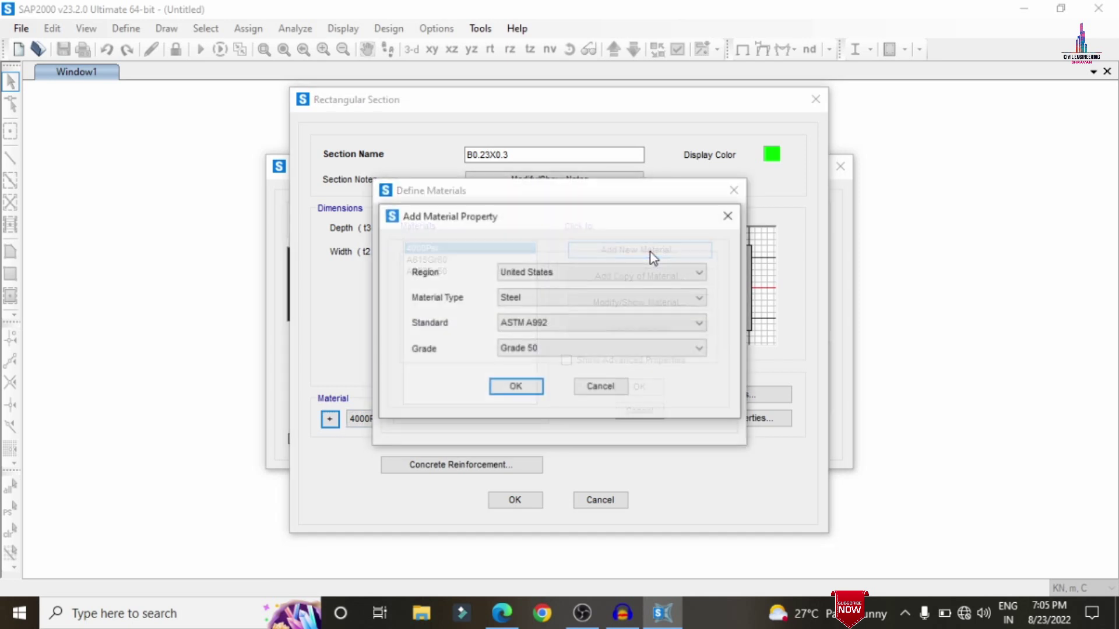
pyautogui.click(599, 272)
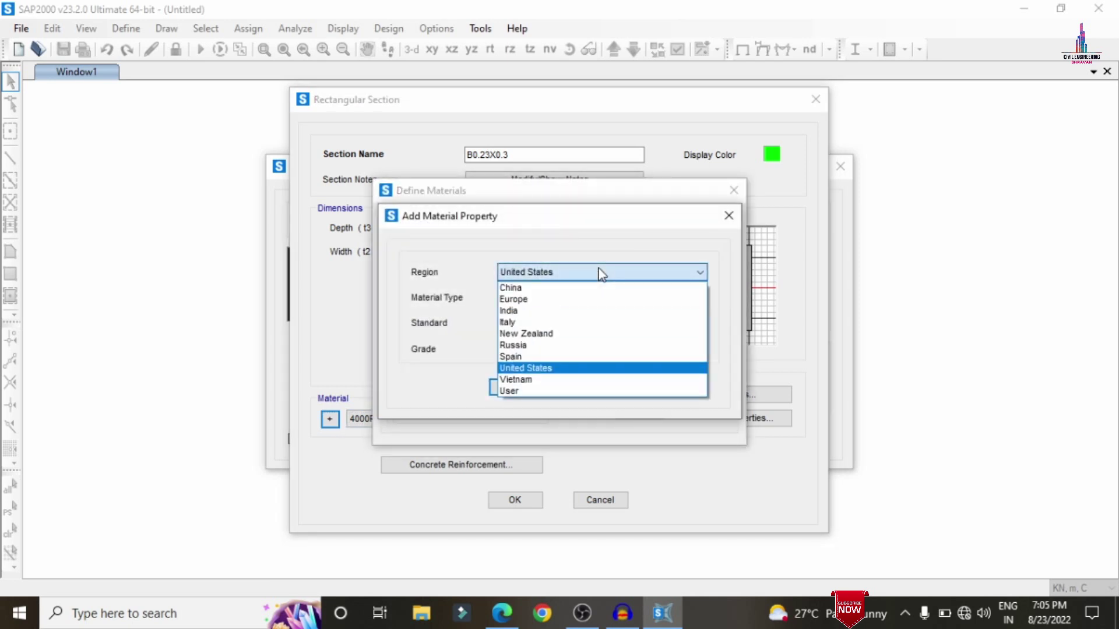
pyautogui.click(554, 312)
pyautogui.click(531, 297)
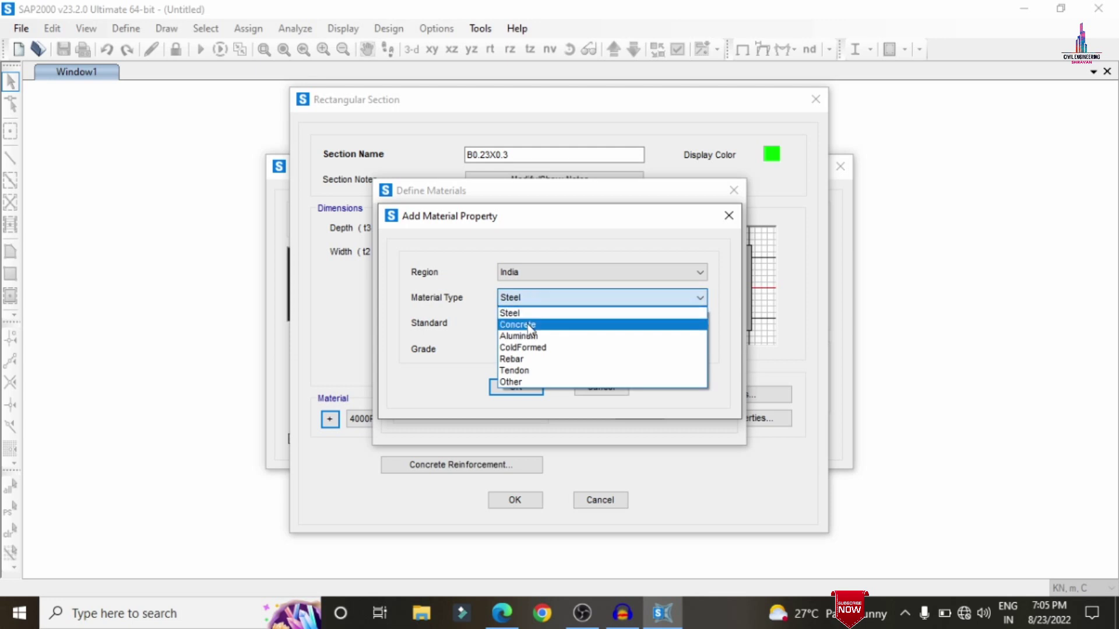
pyautogui.click(527, 324)
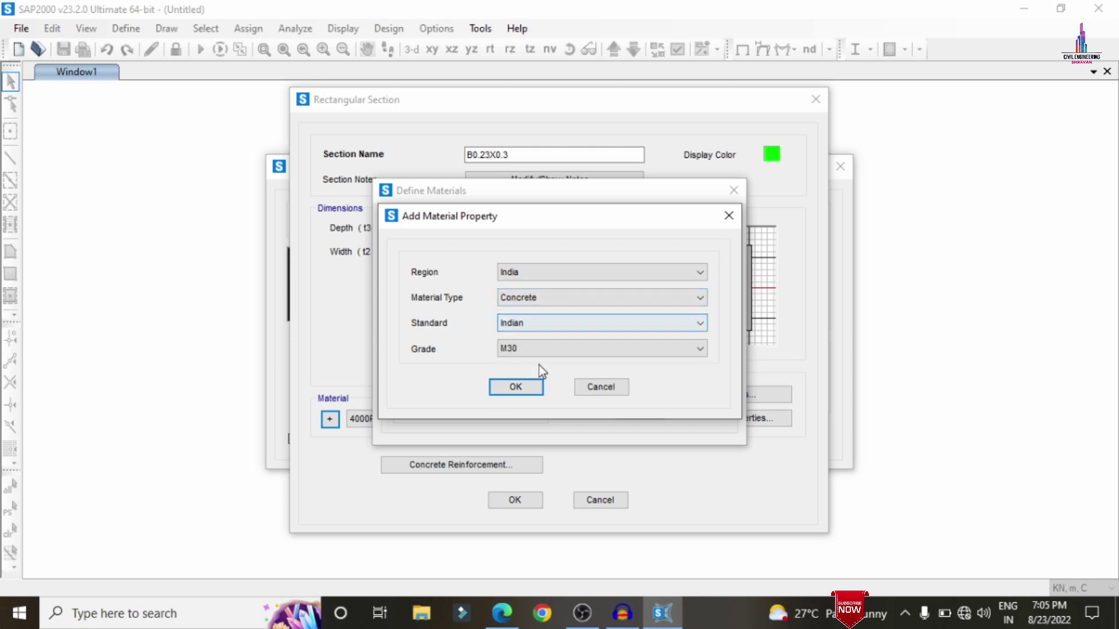
pyautogui.click(503, 391)
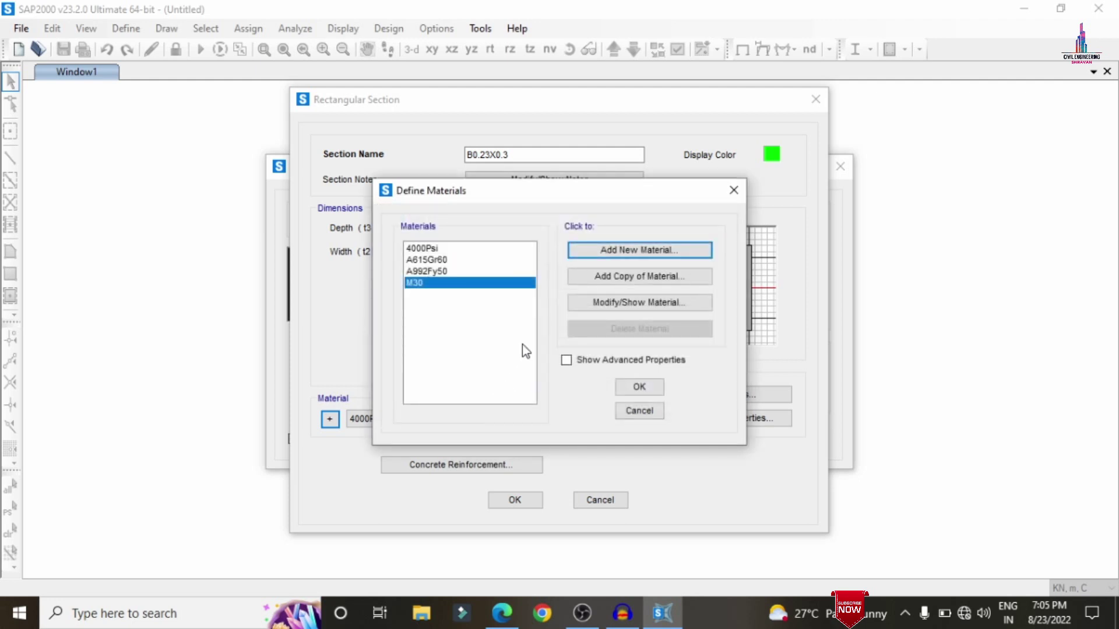
# Step: Add an Indian rebar material of grade HYSD Grade 500
pyautogui.click(613, 253)
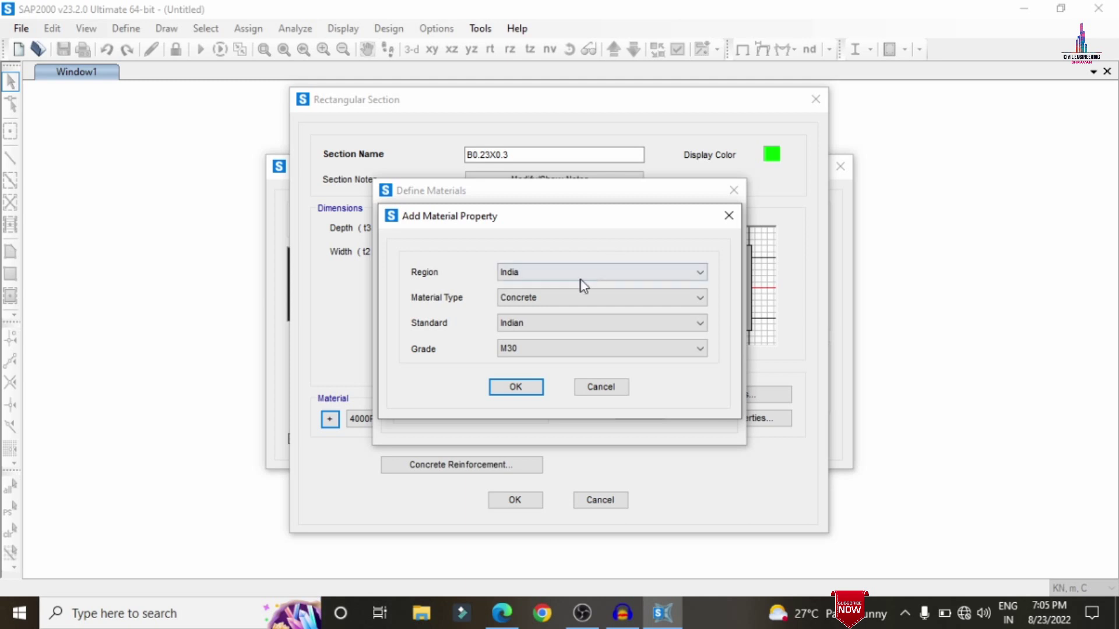
pyautogui.click(556, 299)
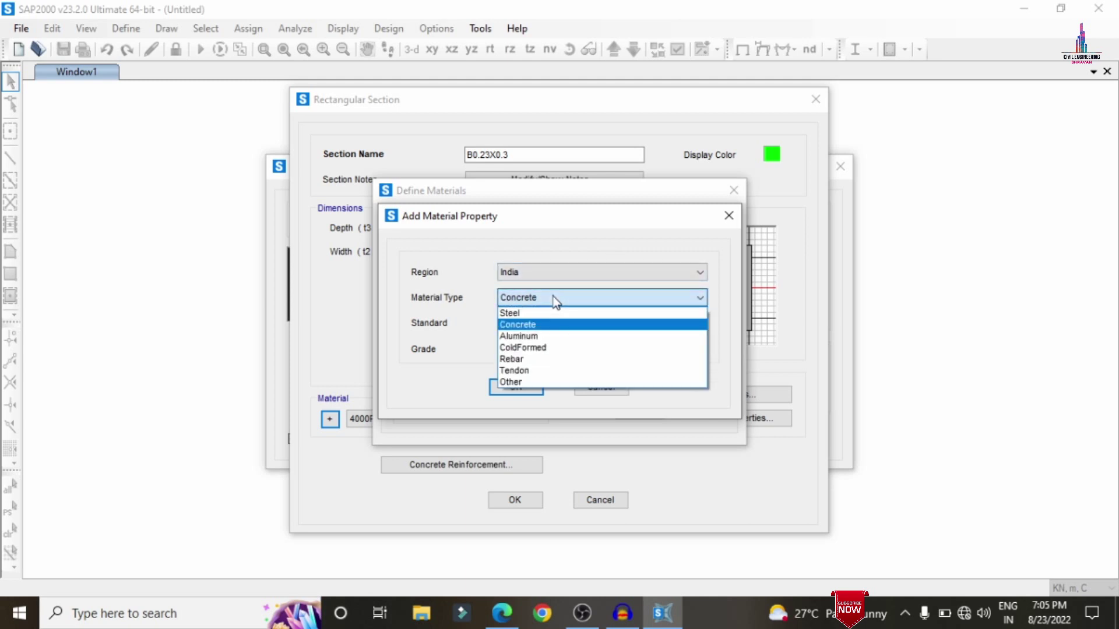
pyautogui.click(536, 359)
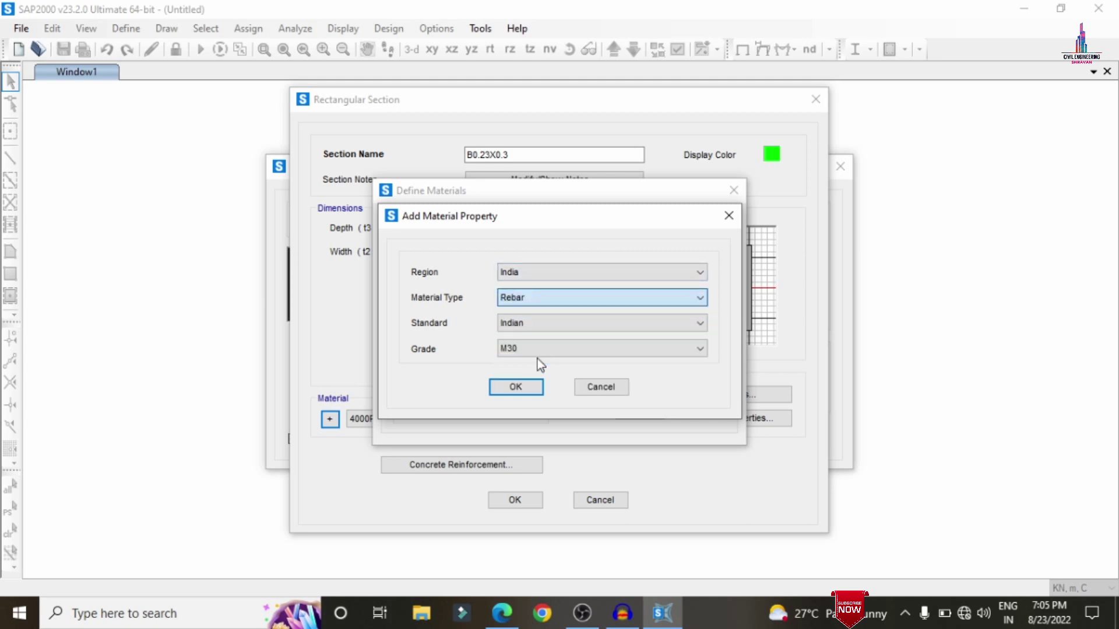
pyautogui.click(565, 349)
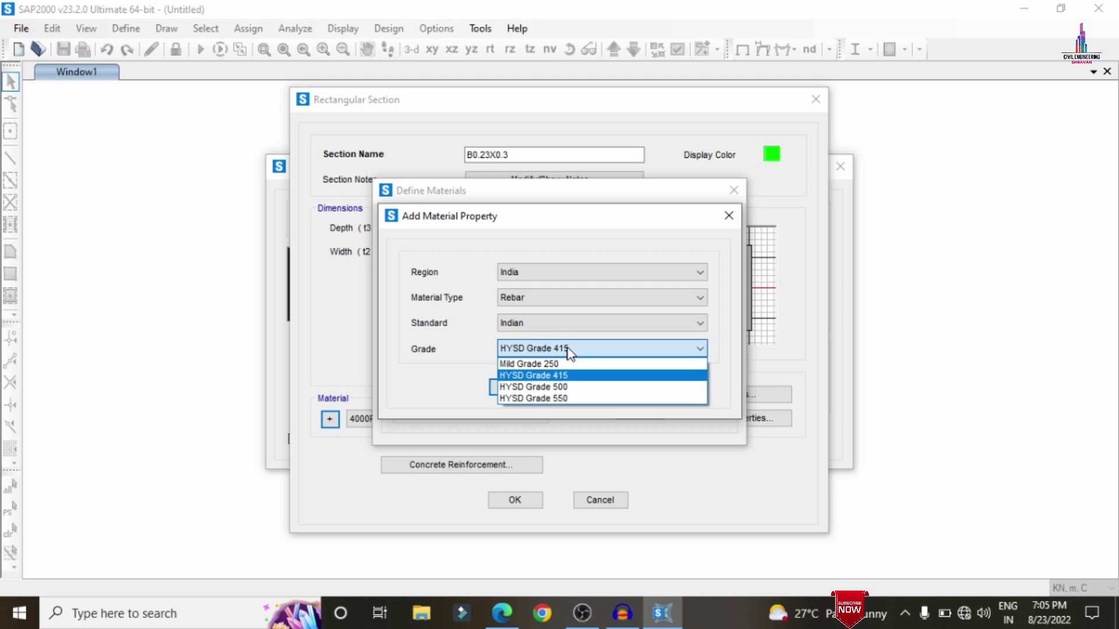
pyautogui.click(558, 388)
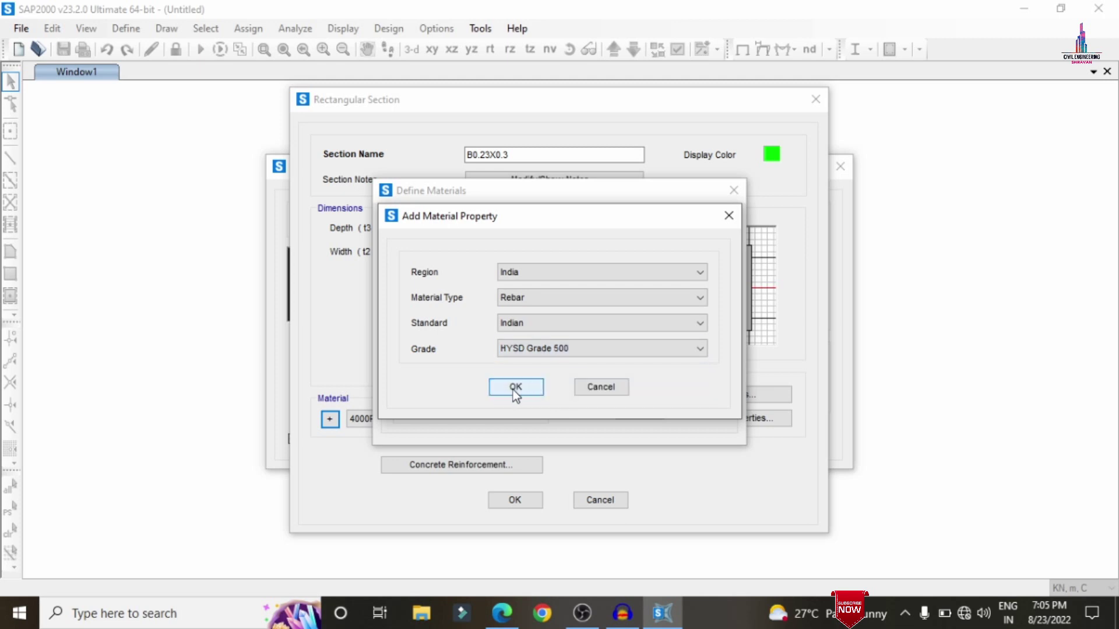
pyautogui.click(513, 388)
# Step: Accept the material definitions and assign M30 to the B0.23X0.3 beam section
pyautogui.click(638, 386)
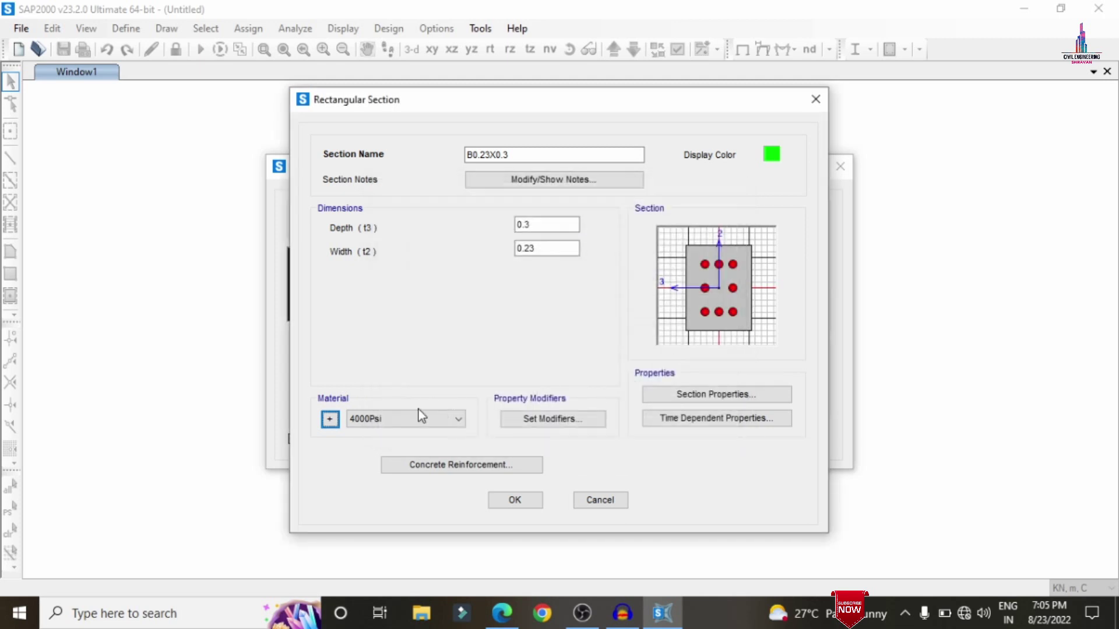
pyautogui.click(422, 417)
pyautogui.click(370, 480)
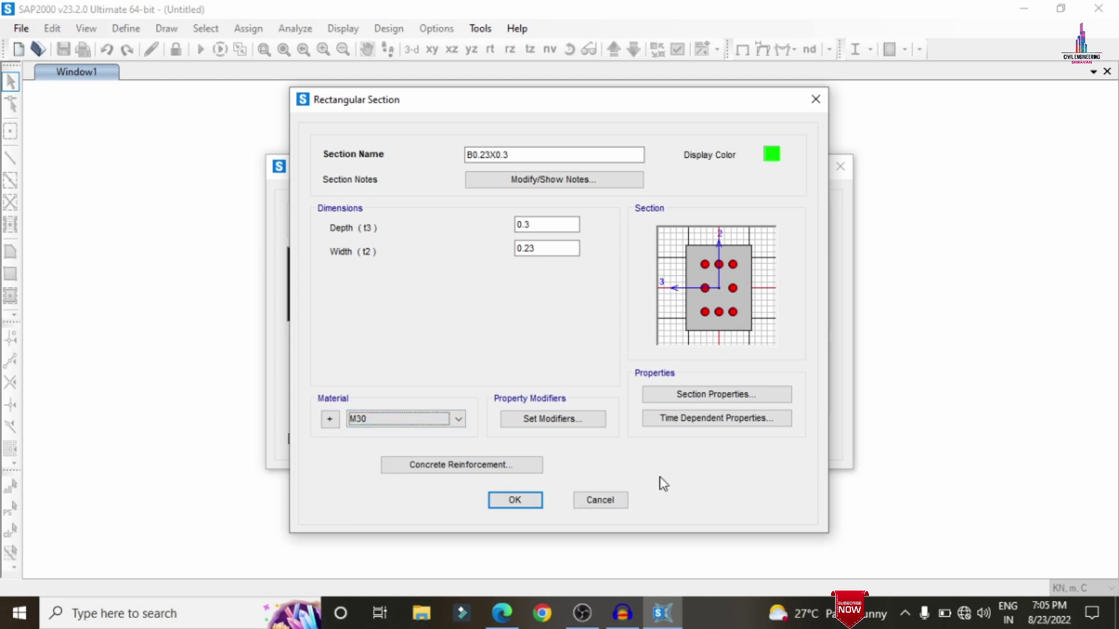
# Step: Set the beam section's longitudinal bars and ties to HYSD500, with 0.025 m clear cover and 12d for both bar sizes
pyautogui.click(489, 471)
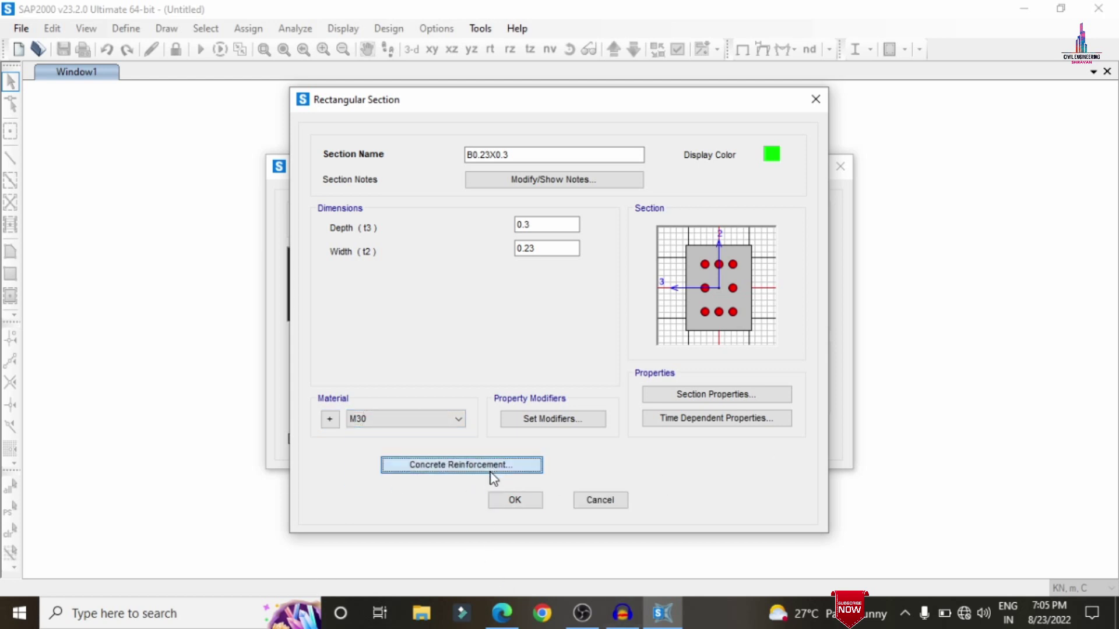
pyautogui.click(617, 115)
pyautogui.click(600, 141)
pyautogui.click(604, 136)
pyautogui.click(591, 159)
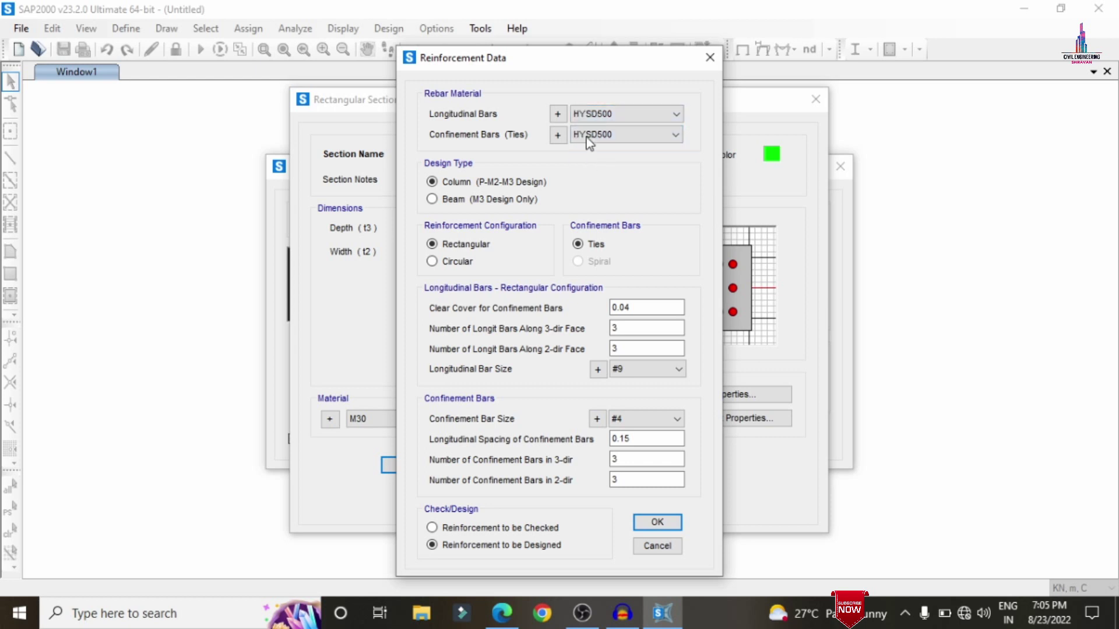
pyautogui.moveTo(600, 58); pyautogui.dragTo(451, 59)
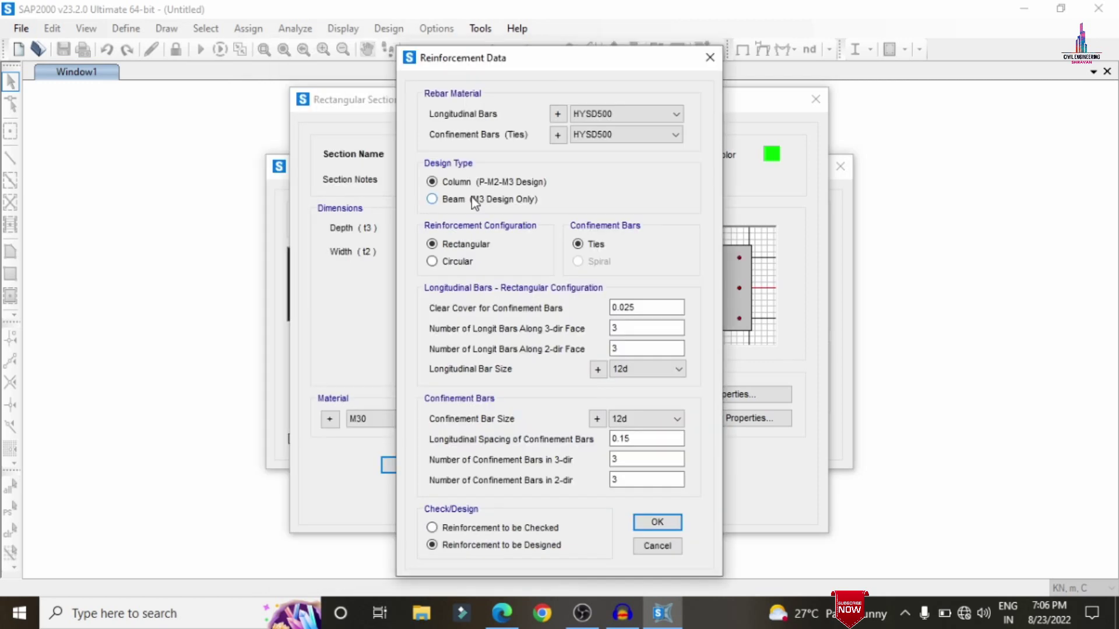
# Step: Change the reinforcement design type to Beam (M3 Design Only), set the top and bottom covers to 0.025 m and accept the section
pyautogui.click(434, 199)
pyautogui.click(631, 245)
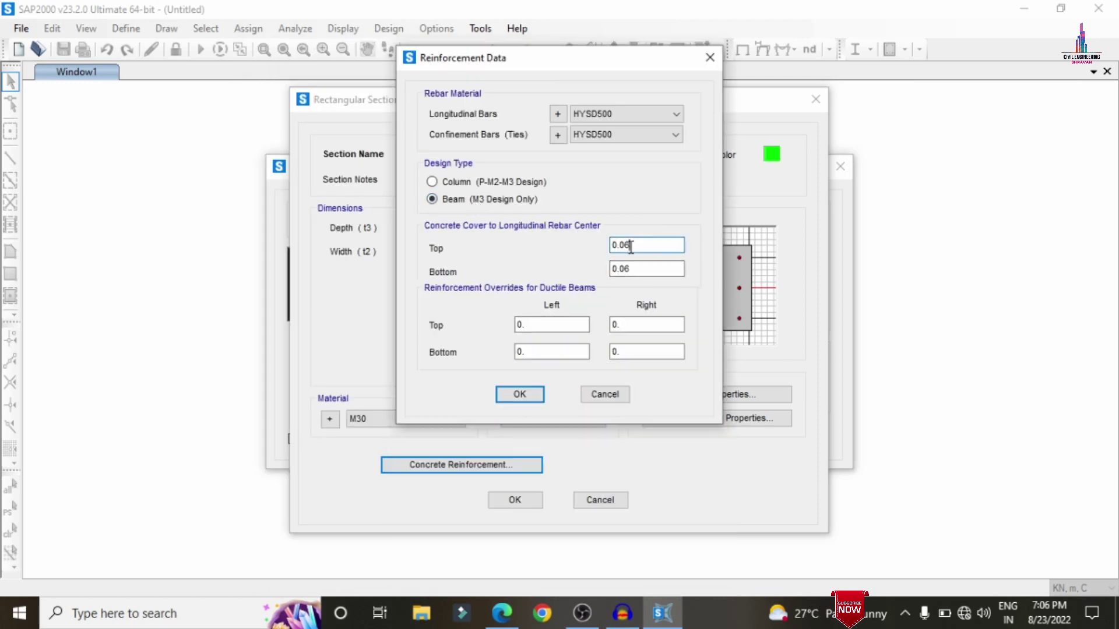
pyautogui.write('25')
pyautogui.moveTo(622, 269); pyautogui.dragTo(638, 272)
pyautogui.click(528, 395)
pyautogui.click(513, 499)
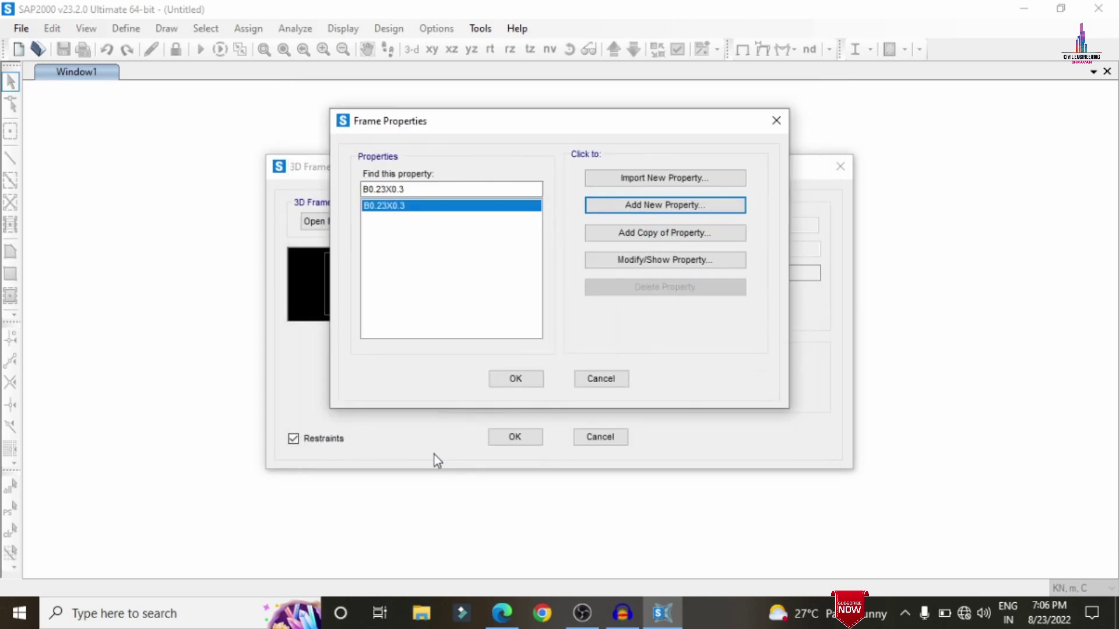
# Step: Add a concrete rectangular section for the columns named C, with depth and width of 0.3 m each
pyautogui.click(639, 207)
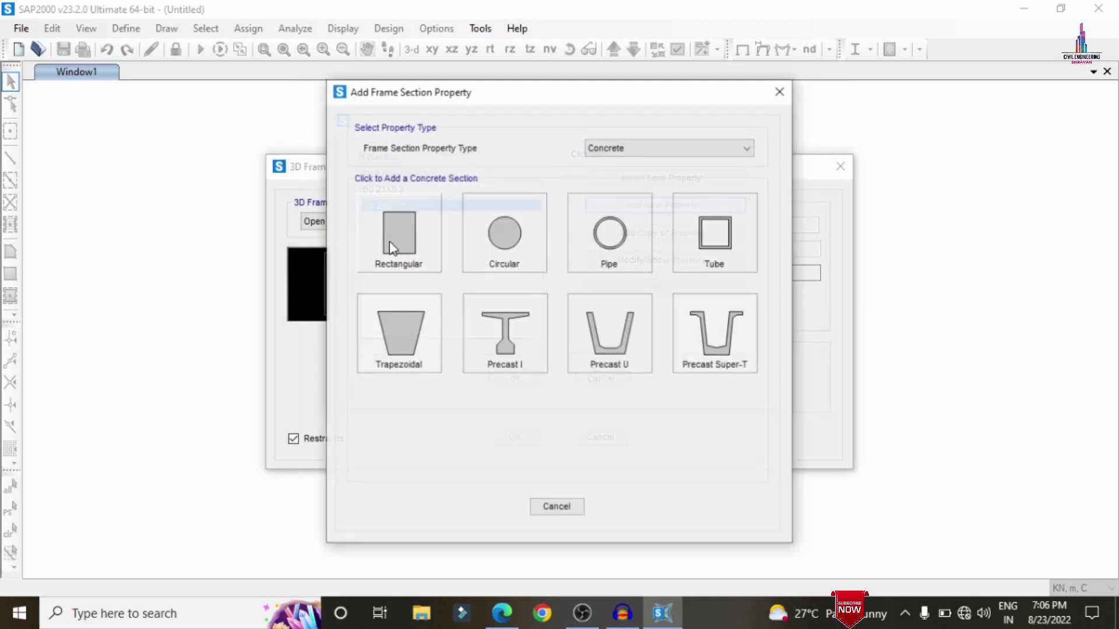
pyautogui.click(390, 249)
pyautogui.doubleClick(532, 155)
pyautogui.write('C')
pyautogui.doubleClick(554, 226)
pyautogui.write('0.3')
pyautogui.press('Tab')
pyautogui.write('0')
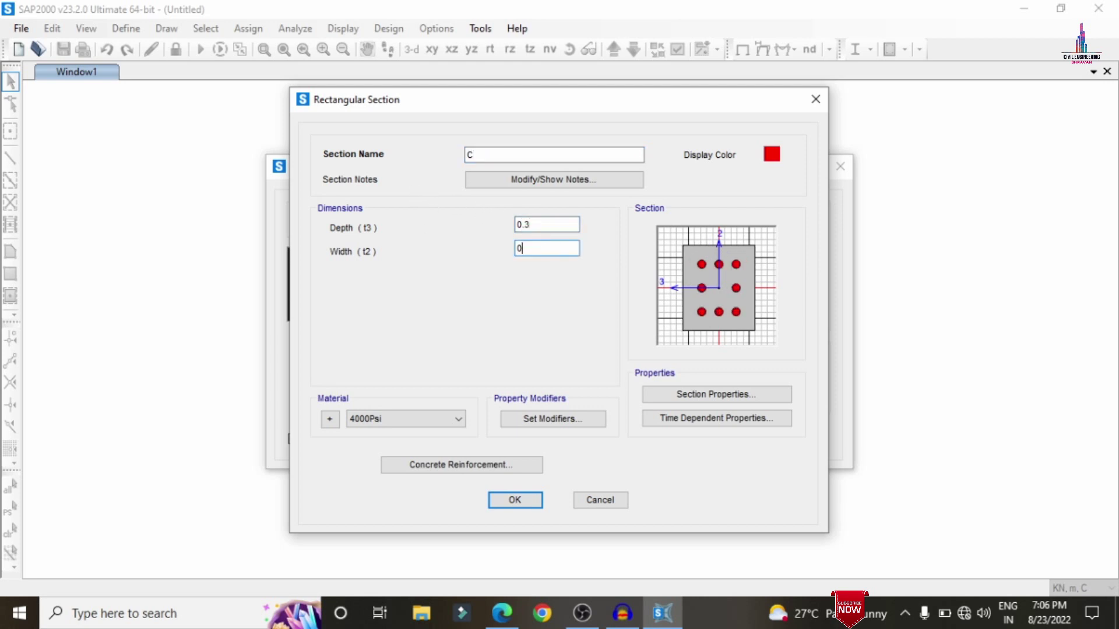
# Step: Assign M30 to column section C and set its longitudinal bars and ties to HYSD500
pyautogui.click(419, 428)
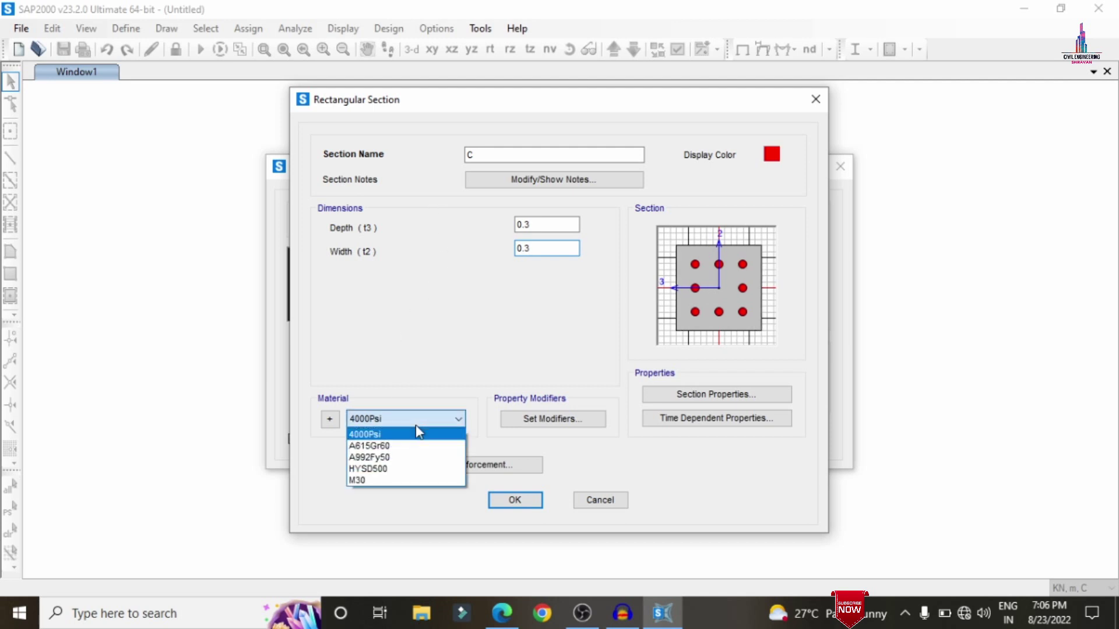
pyautogui.click(373, 485)
pyautogui.click(474, 464)
pyautogui.click(619, 114)
pyautogui.click(604, 149)
pyautogui.click(606, 135)
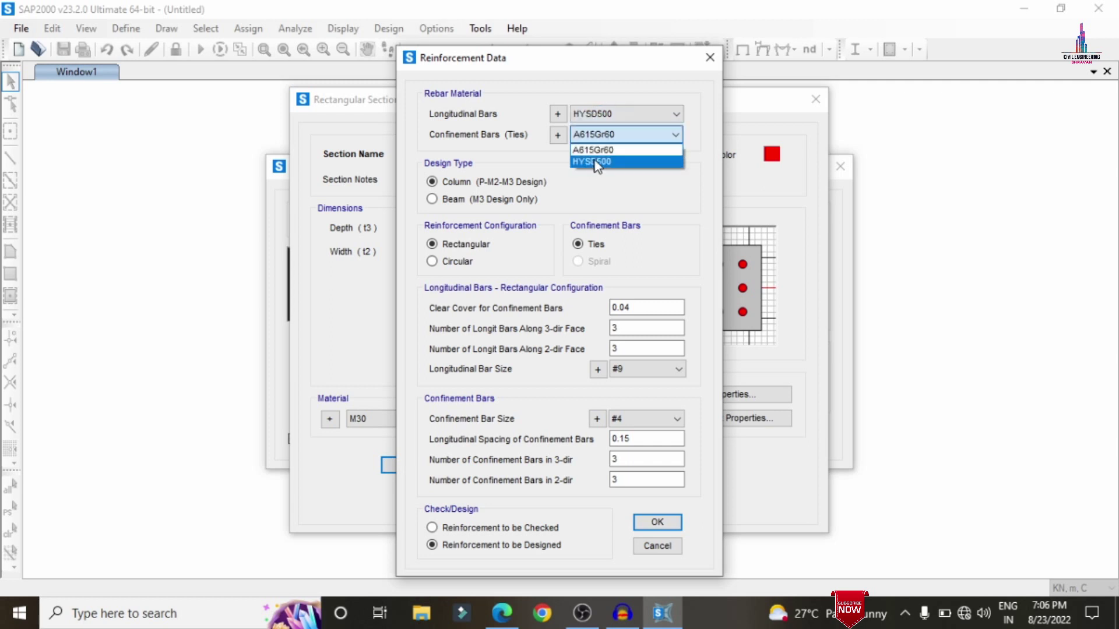
pyautogui.click(592, 166)
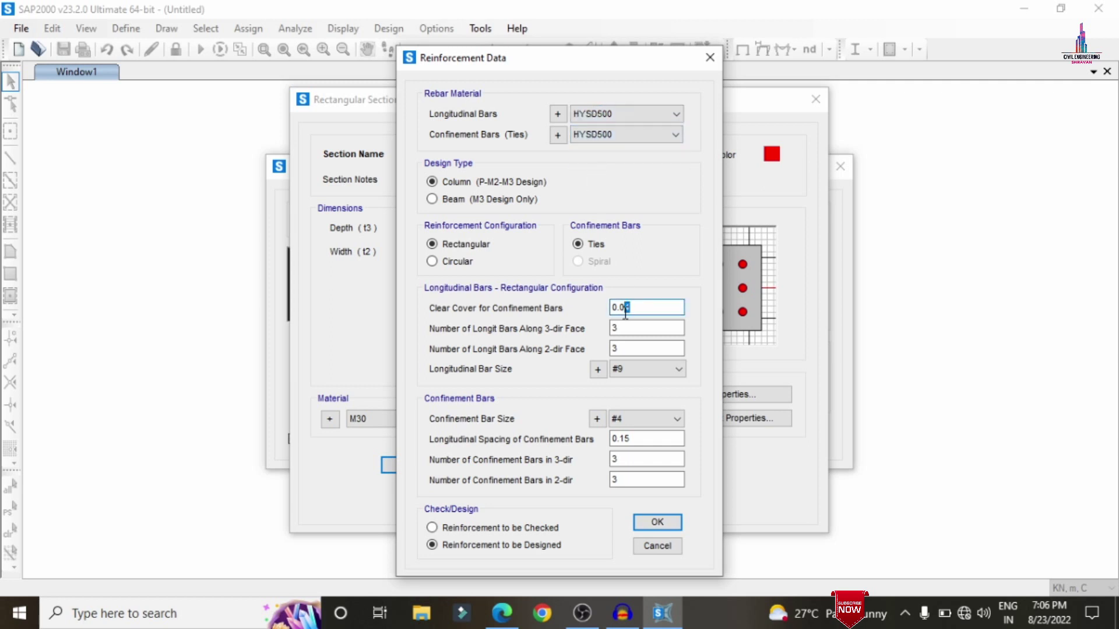
# Step: Set the column's clear cover to 0.025 m and both longitudinal and confinement bar sizes to 12d, and accept the section
pyautogui.write('0.025')
pyautogui.click(624, 368)
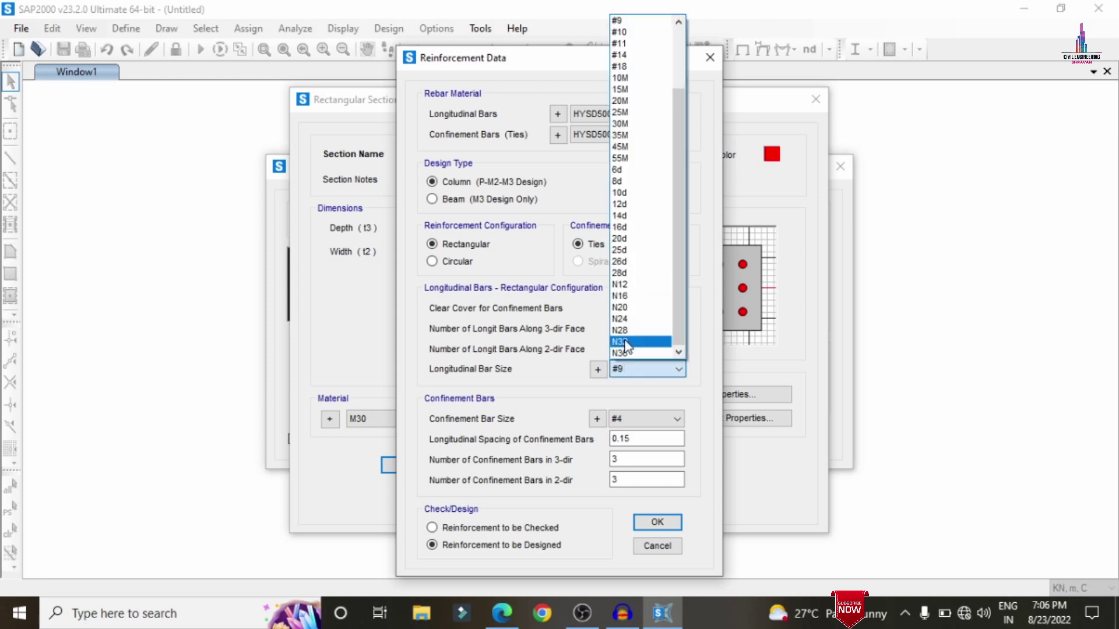
pyautogui.click(620, 204)
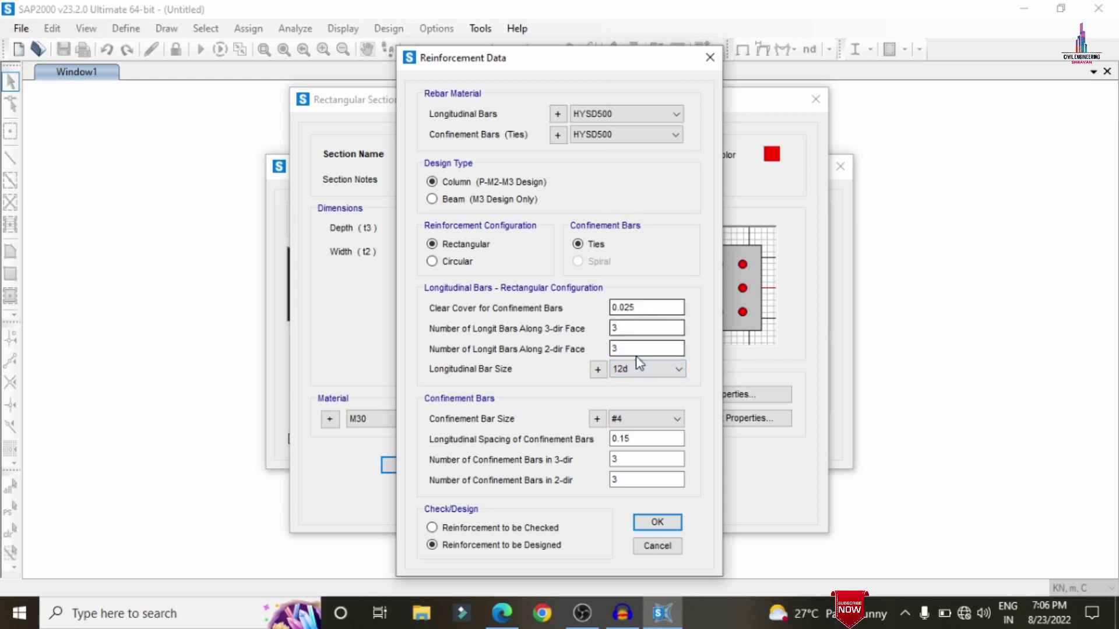
pyautogui.click(623, 420)
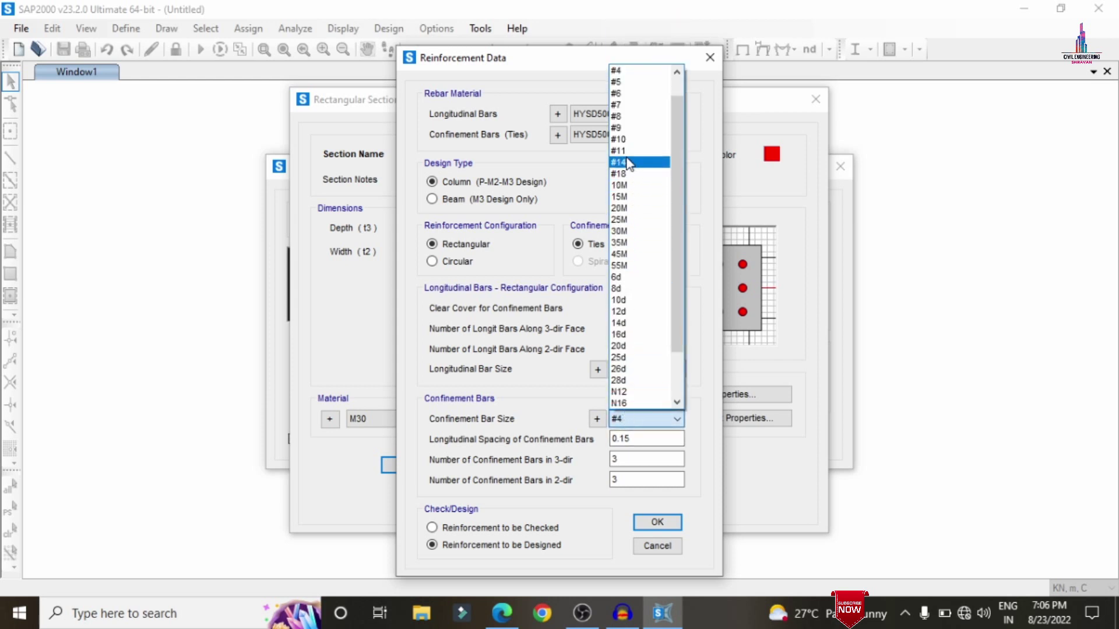
pyautogui.click(618, 311)
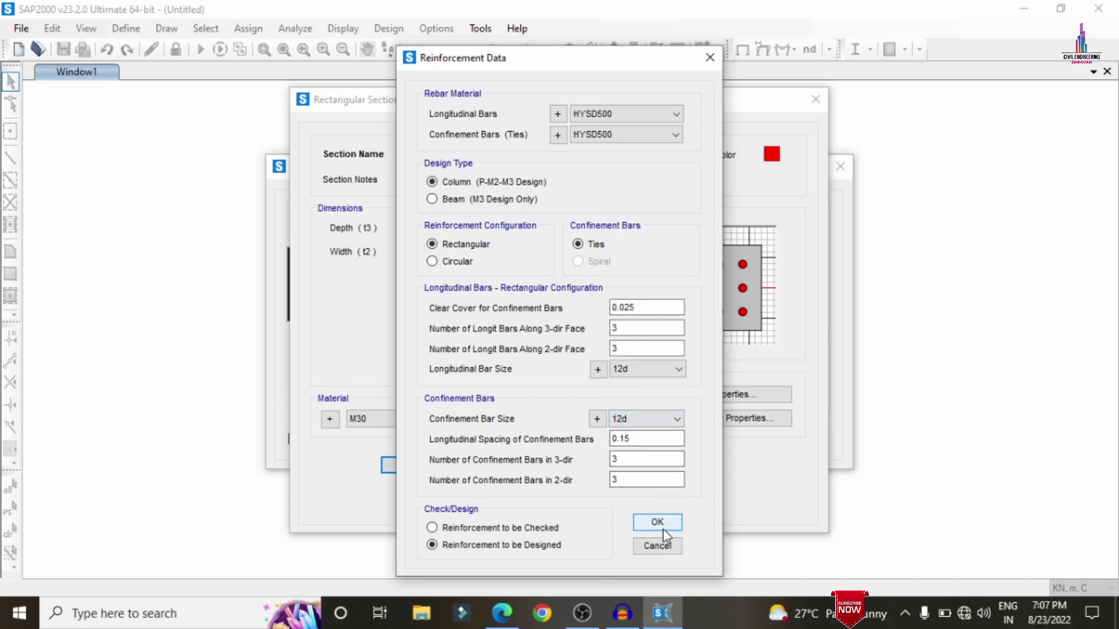
pyautogui.click(658, 522)
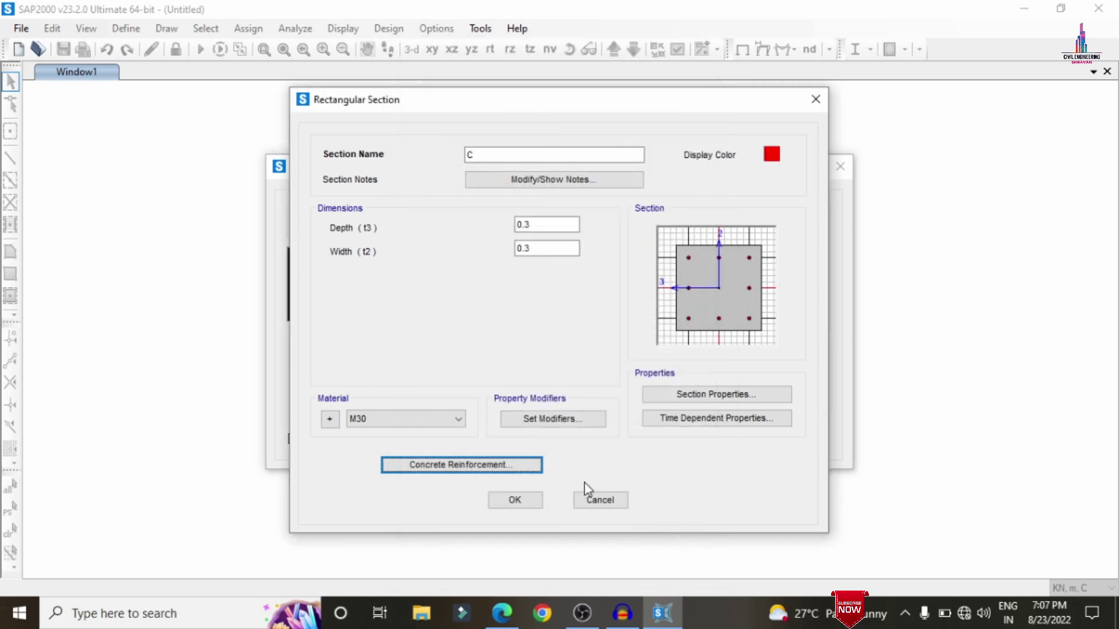
pyautogui.click(526, 501)
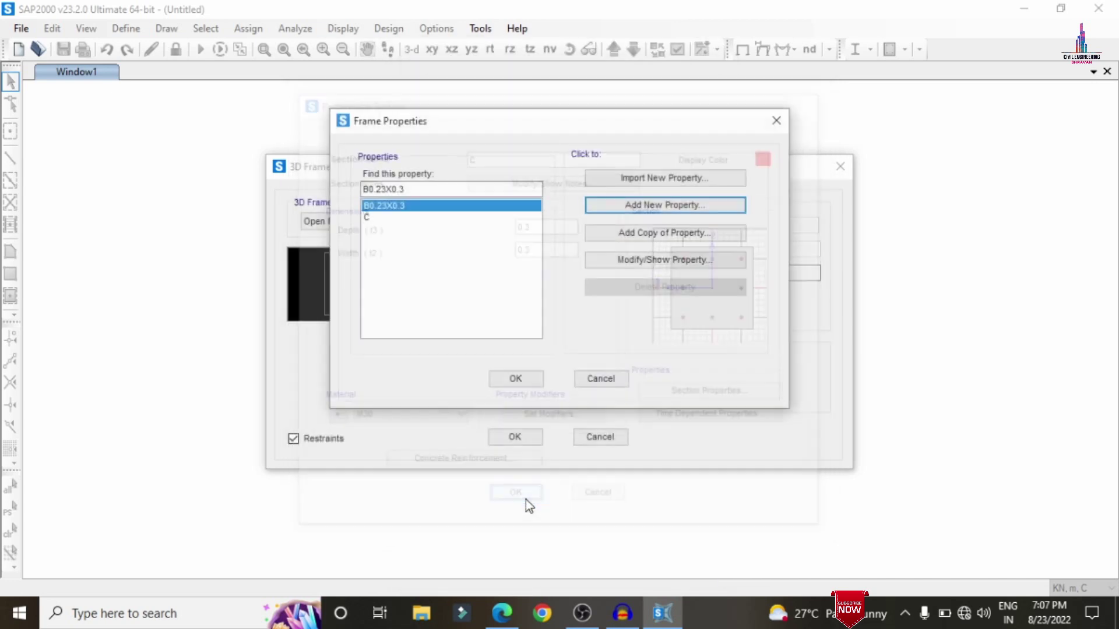
# Step: Assign B0.23X0.3 to the beams and C to the columns, and generate the 3D frame
pyautogui.click(513, 378)
pyautogui.click(636, 365)
pyautogui.click(637, 364)
pyautogui.click(595, 396)
pyautogui.click(570, 415)
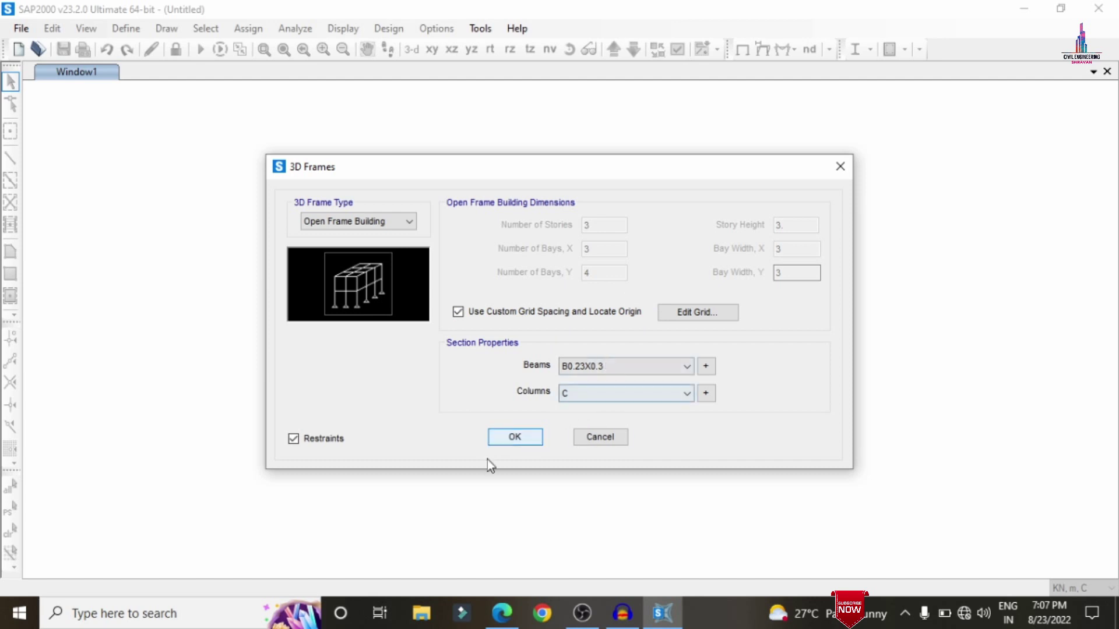
pyautogui.click(516, 438)
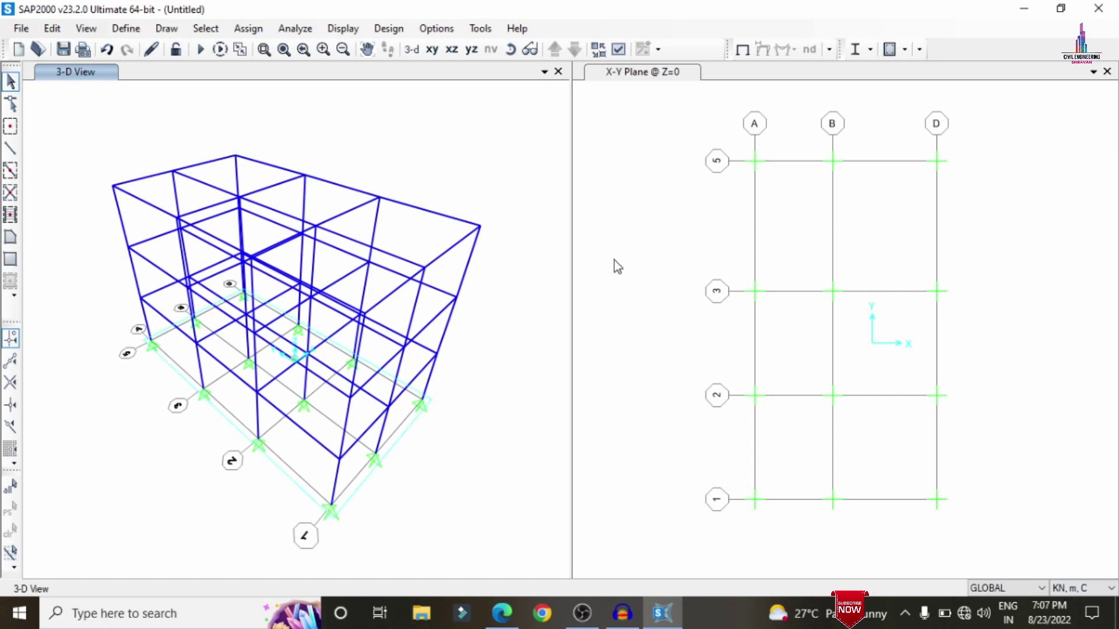
# Step: Move the X-Y plan view up to the Z=6 level
pyautogui.click(641, 228)
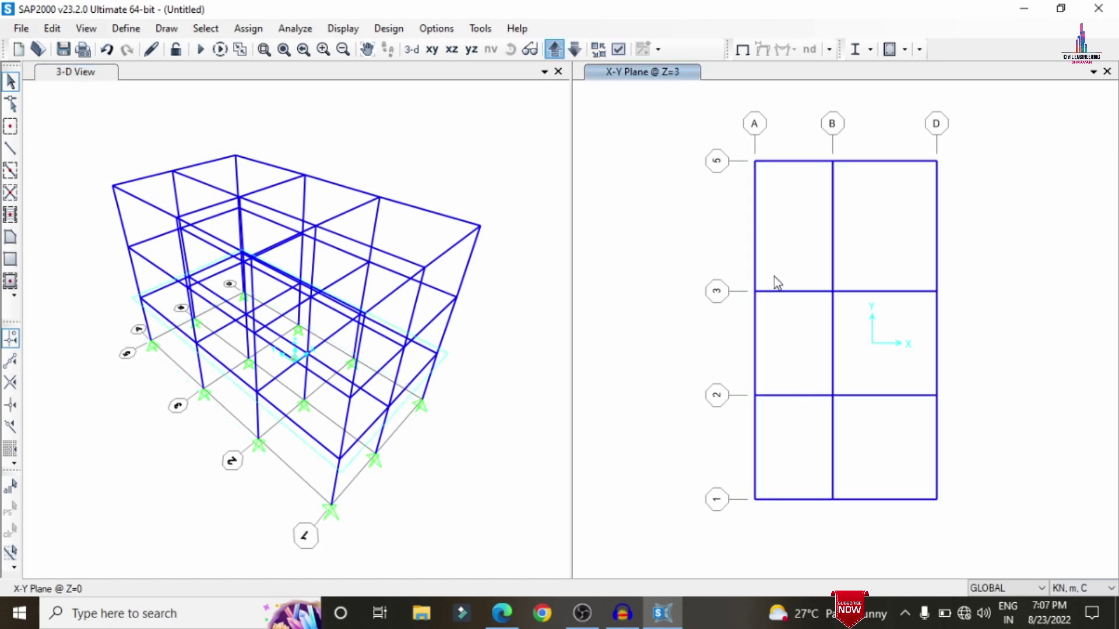
pyautogui.click(555, 56)
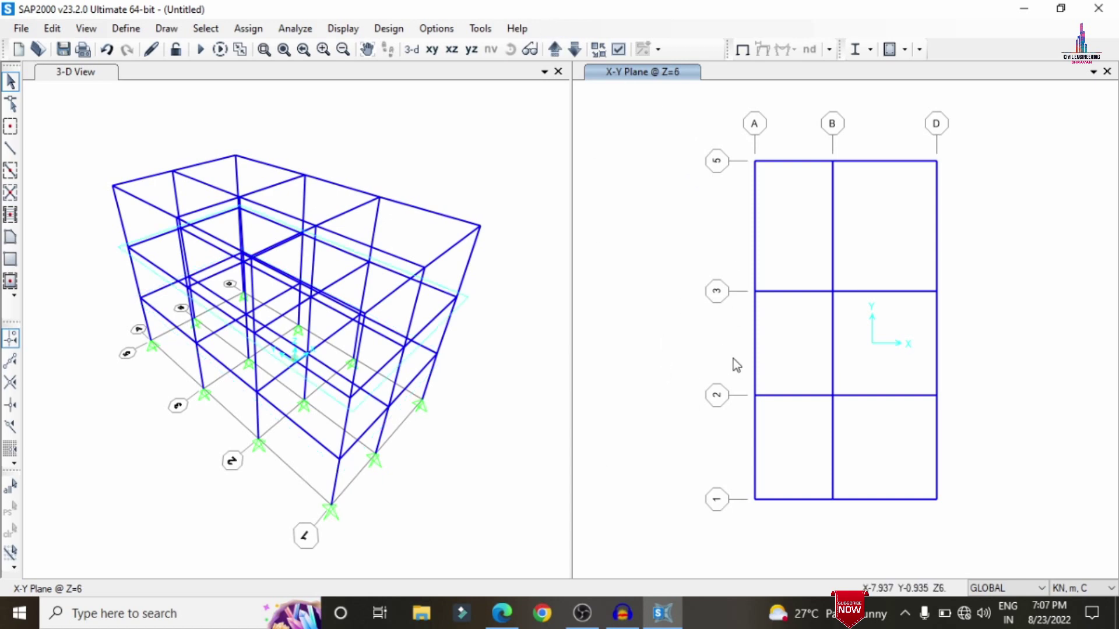
# Step: Add a new shell area section and name it S125
pyautogui.click(126, 29)
pyautogui.moveTo(150, 75)
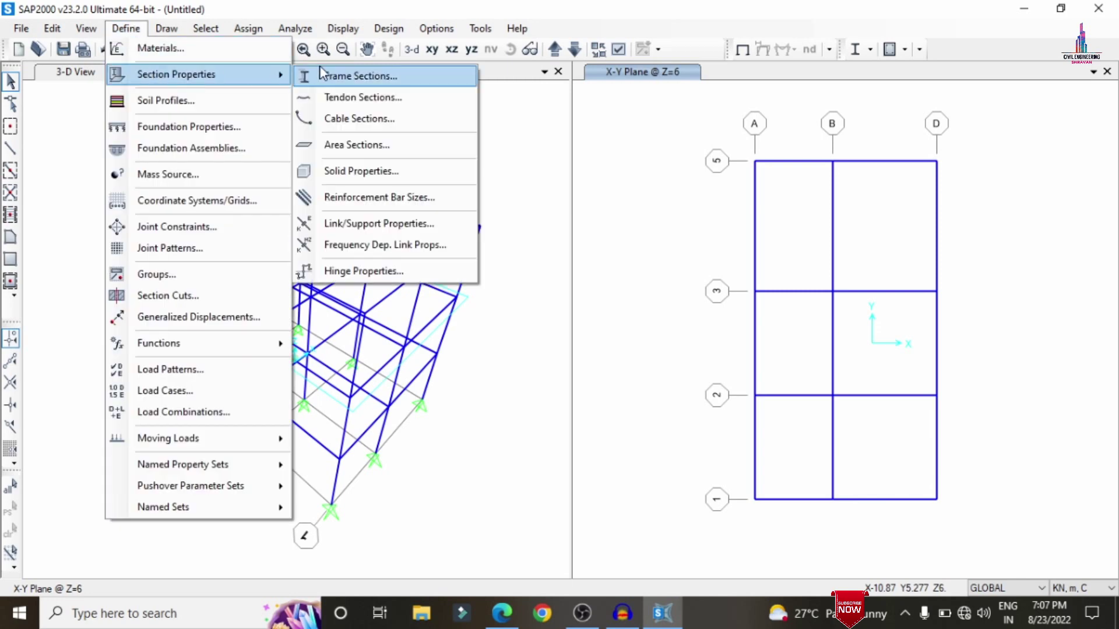
pyautogui.click(350, 145)
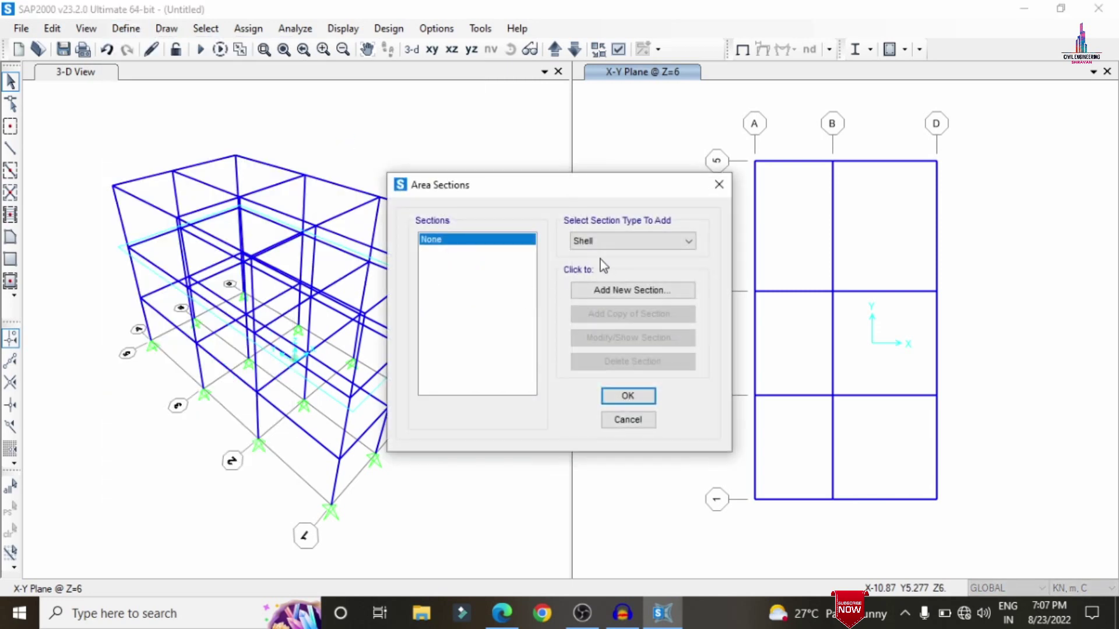
pyautogui.click(618, 290)
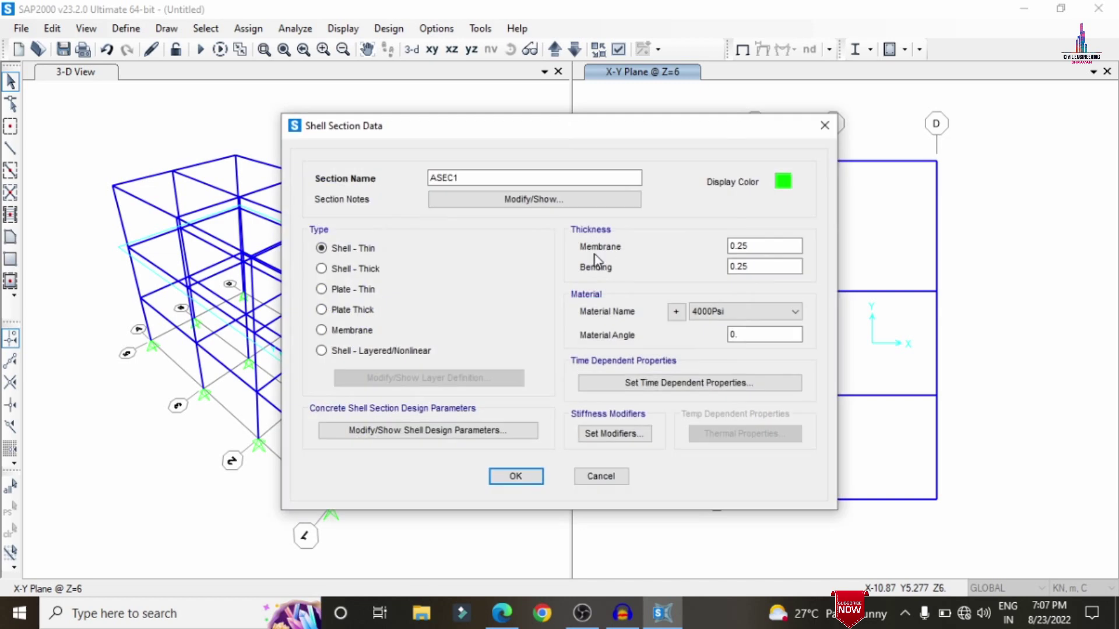
pyautogui.moveTo(527, 184); pyautogui.dragTo(352, 178)
pyautogui.write('S')
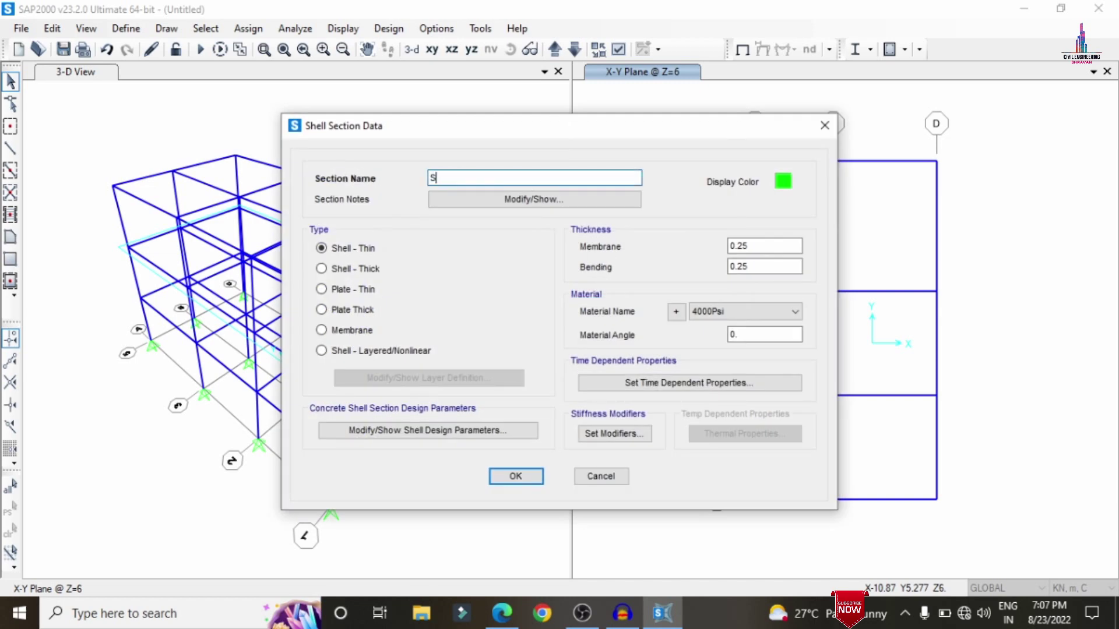
pyautogui.write('125')
# Step: Set S125's membrane and bending thickness to 0.125 m, assign it the M30 material, and accept the area section
pyautogui.click(751, 263)
pyautogui.moveTo(748, 246); pyautogui.dragTo(743, 245)
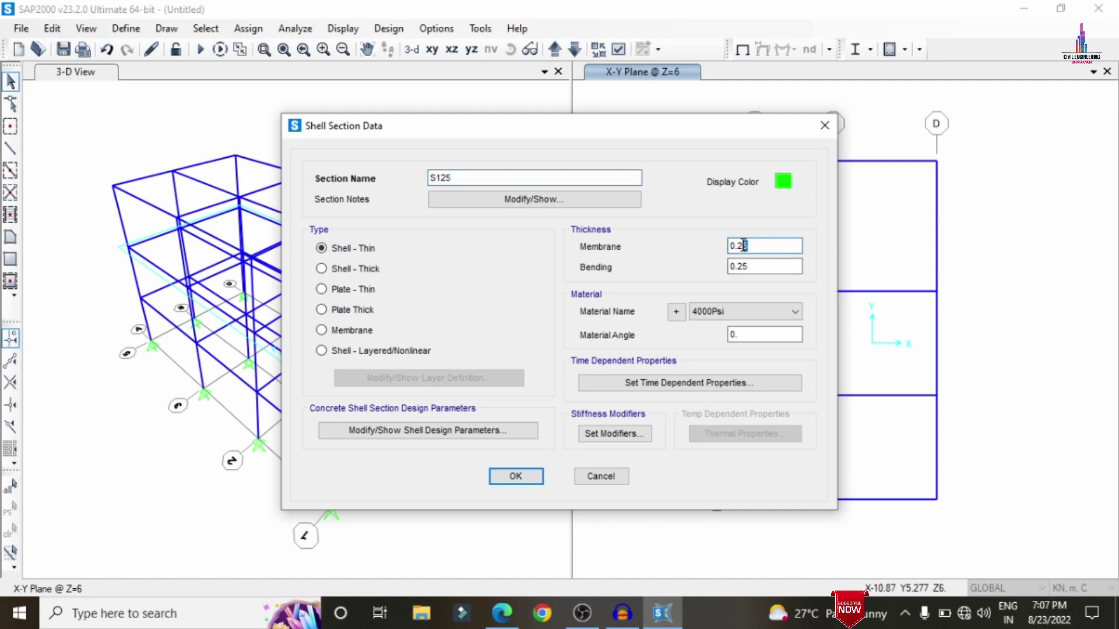
pyautogui.write('125')
pyautogui.click(747, 267)
pyautogui.moveTo(747, 266); pyautogui.dragTo(736, 268)
pyautogui.click(740, 310)
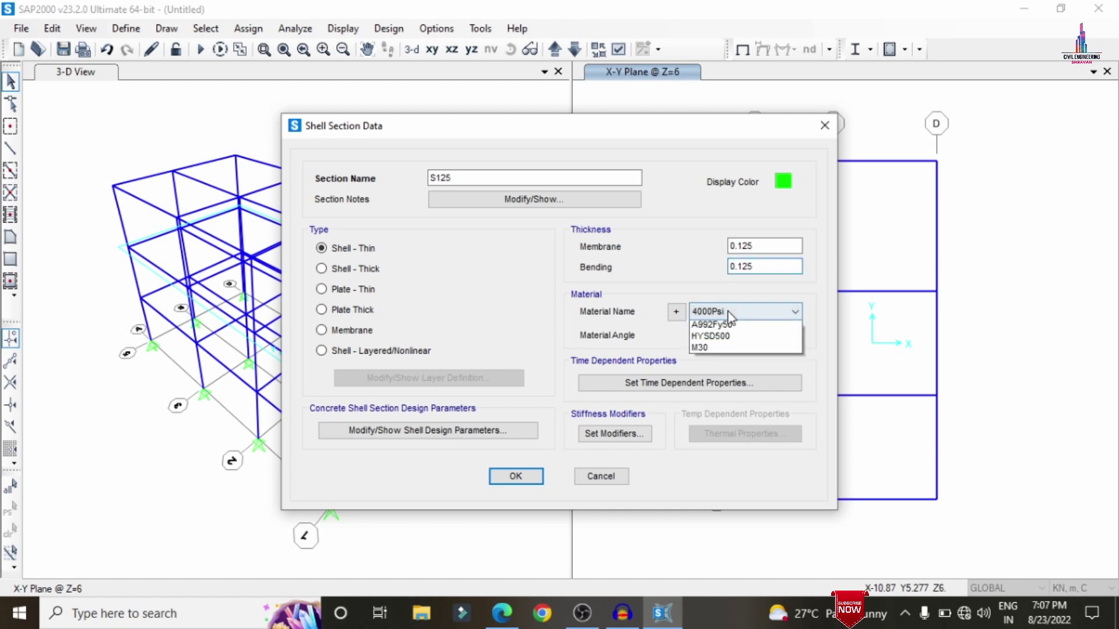
pyautogui.click(722, 372)
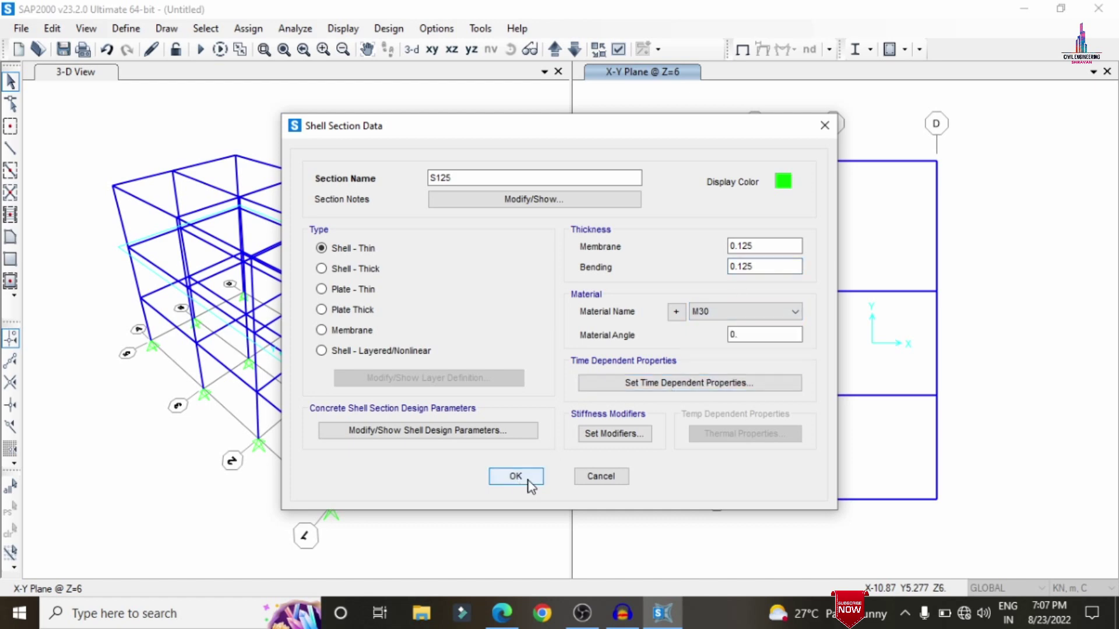
pyautogui.click(515, 477)
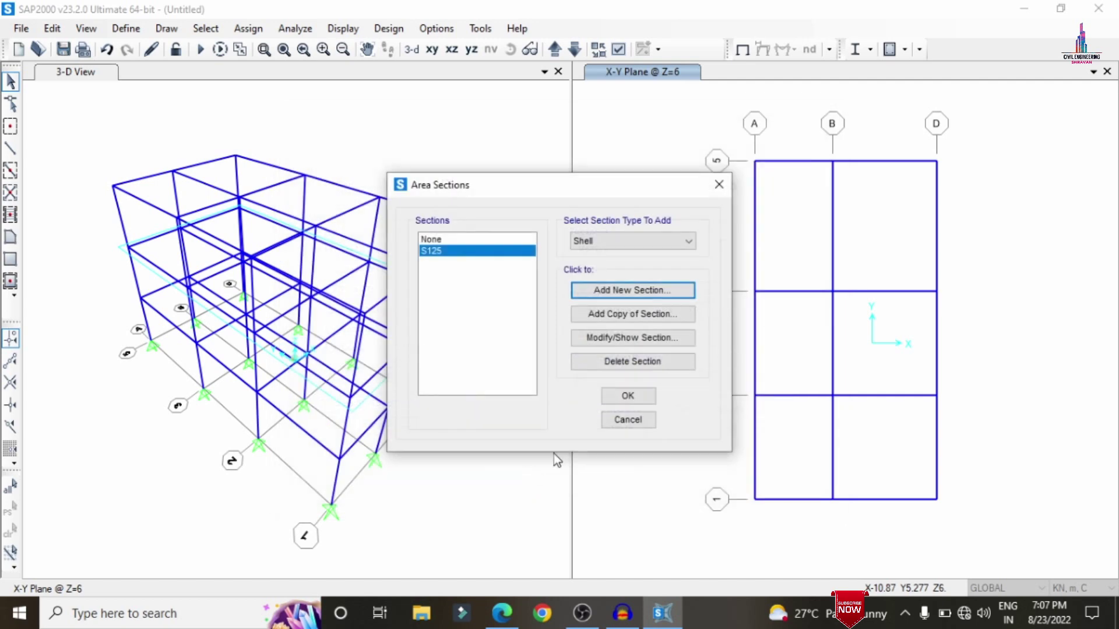
pyautogui.click(616, 397)
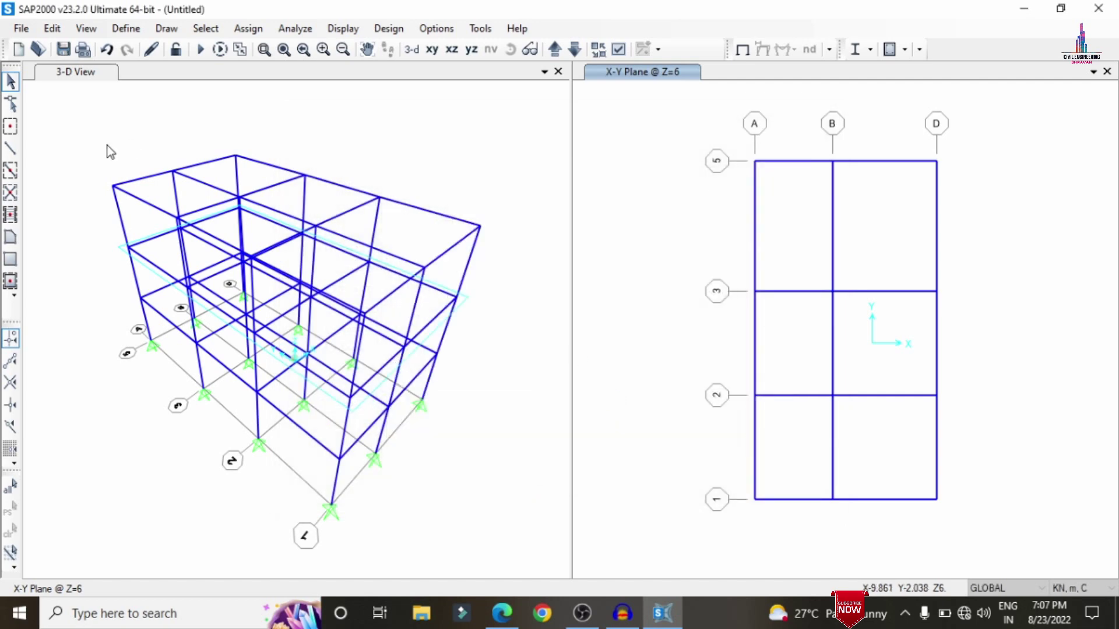
# Step: Quick-draw S125 slabs over all bays of the plan at the Z=6 and Z=9 levels
pyautogui.click(11, 282)
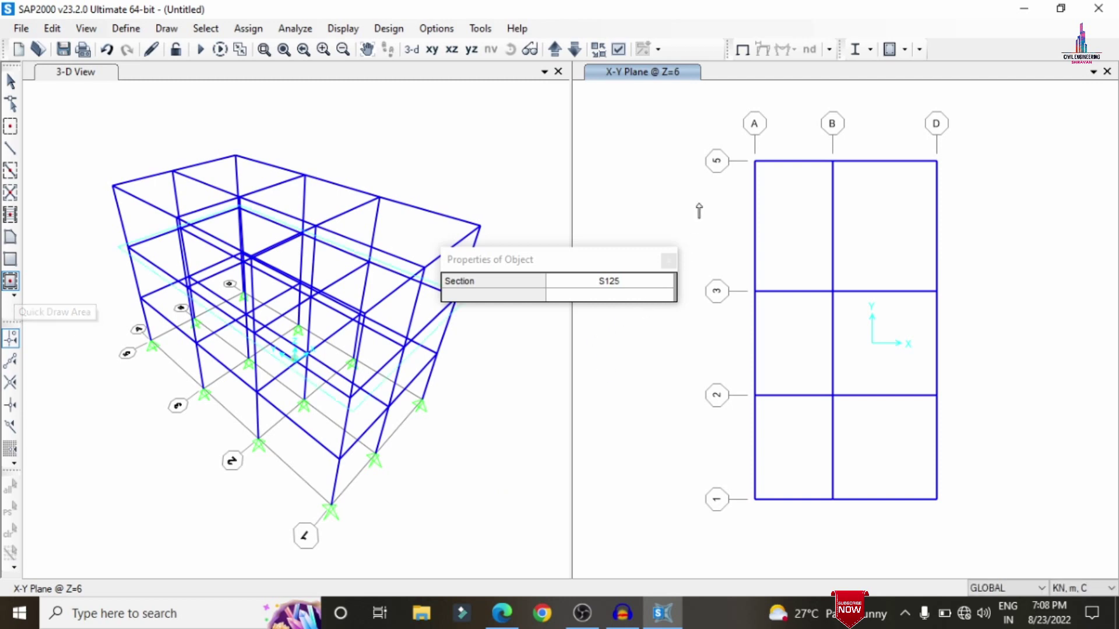
pyautogui.moveTo(709, 127)
pyautogui.mouseDown()
pyautogui.moveTo(823, 385)
pyautogui.moveTo(916, 510)
pyautogui.moveTo(972, 545)
pyautogui.mouseUp()
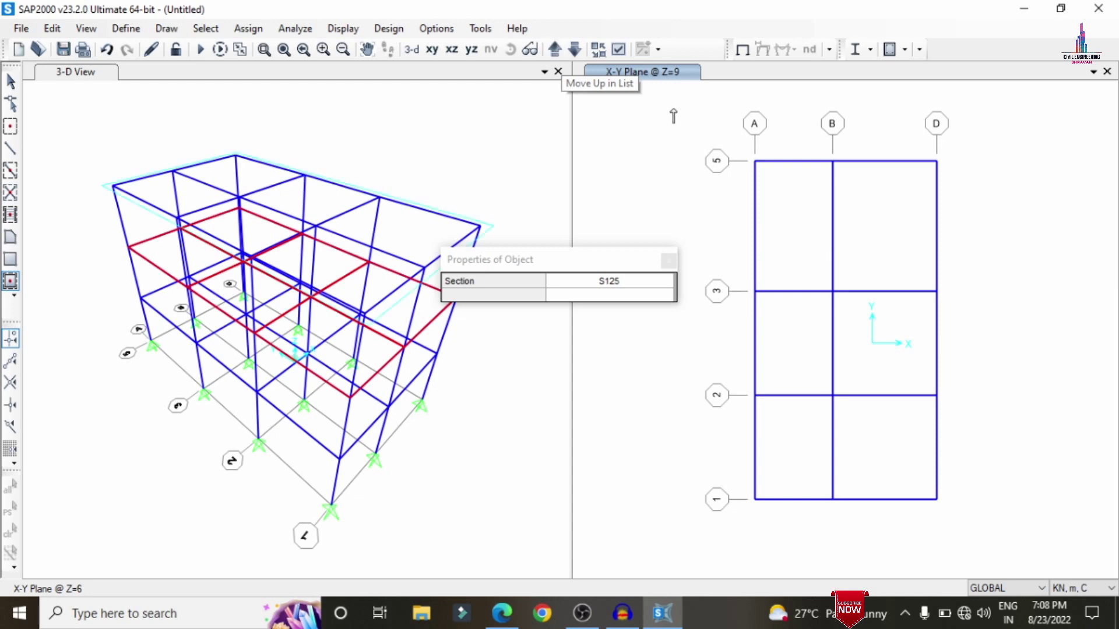
pyautogui.moveTo(677, 104); pyautogui.dragTo(961, 523)
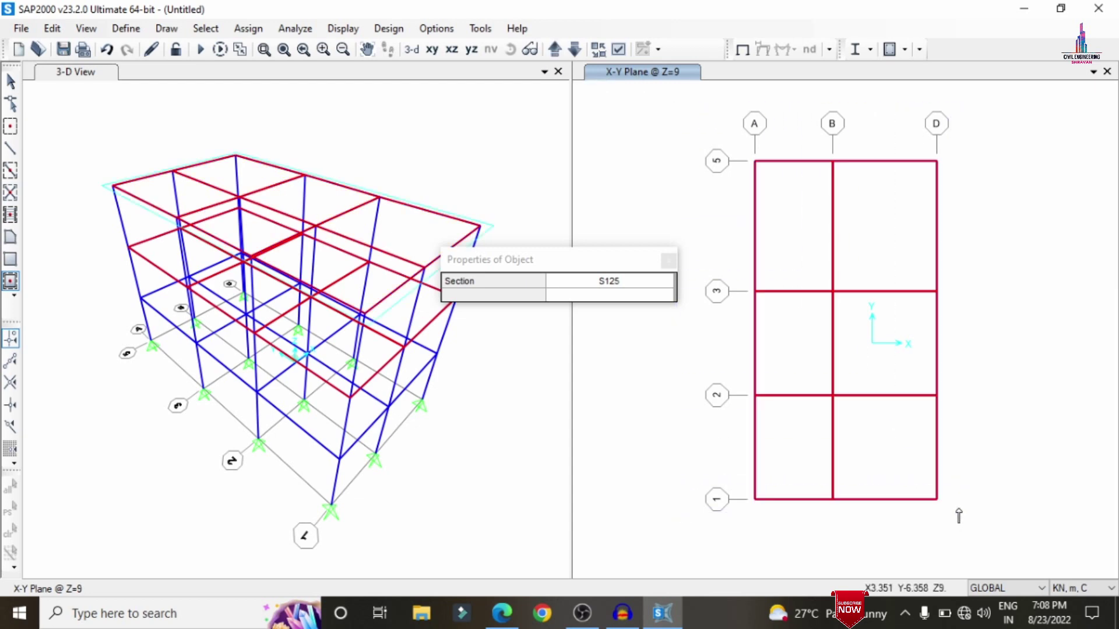
pyautogui.press('Escape')
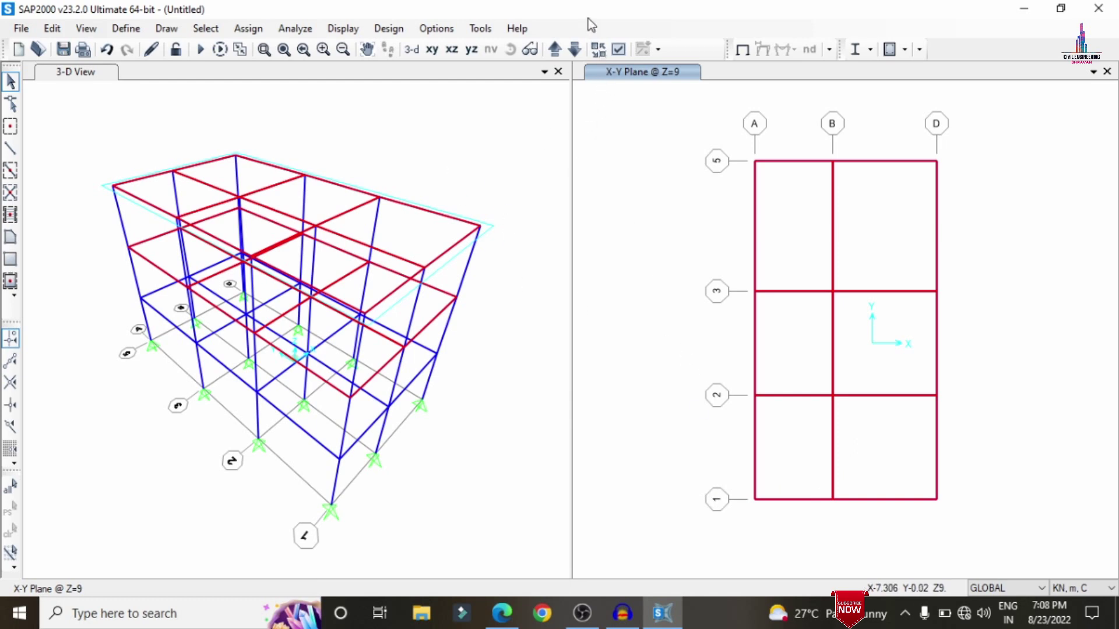
# Step: Show objects filled and extruded in all windows, and inspect the 3-D model from another side
pyautogui.click(618, 49)
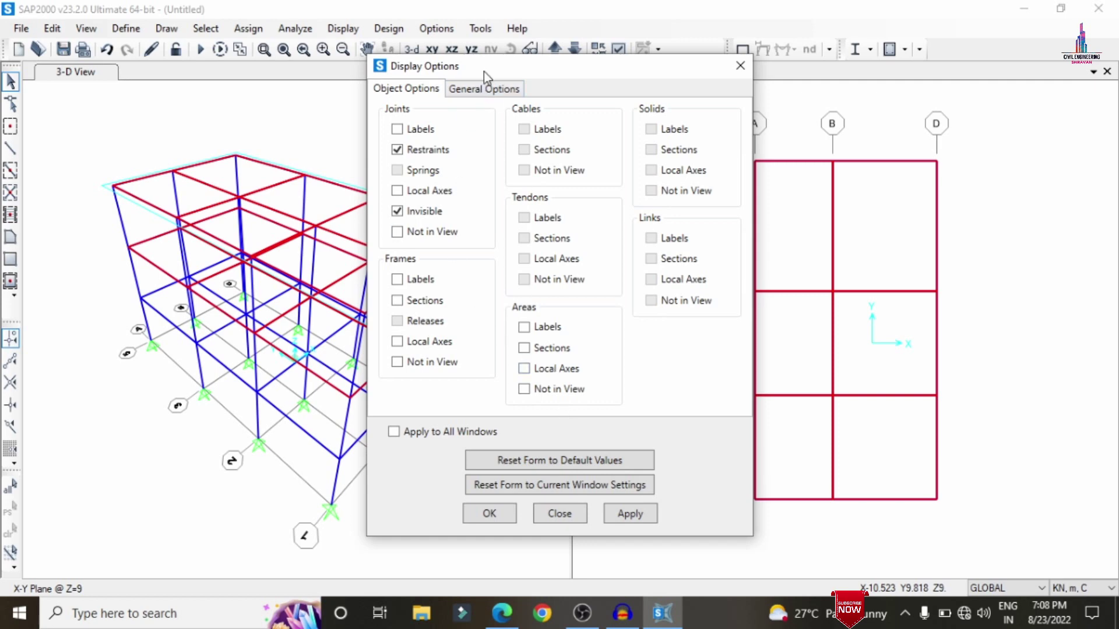
pyautogui.click(485, 87)
pyautogui.click(651, 238)
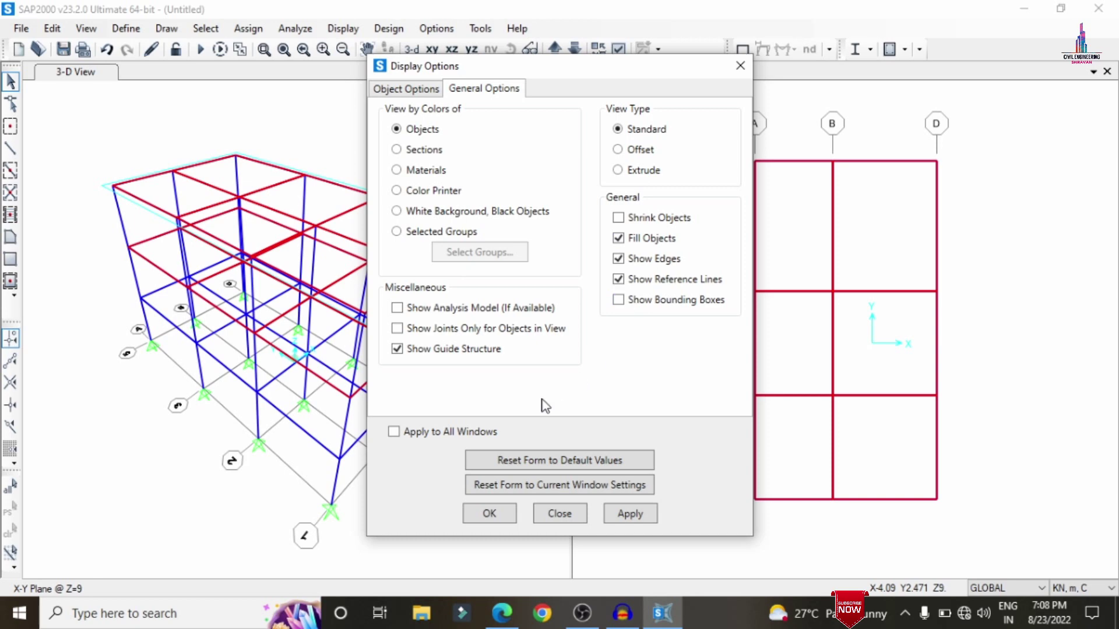
pyautogui.click(633, 514)
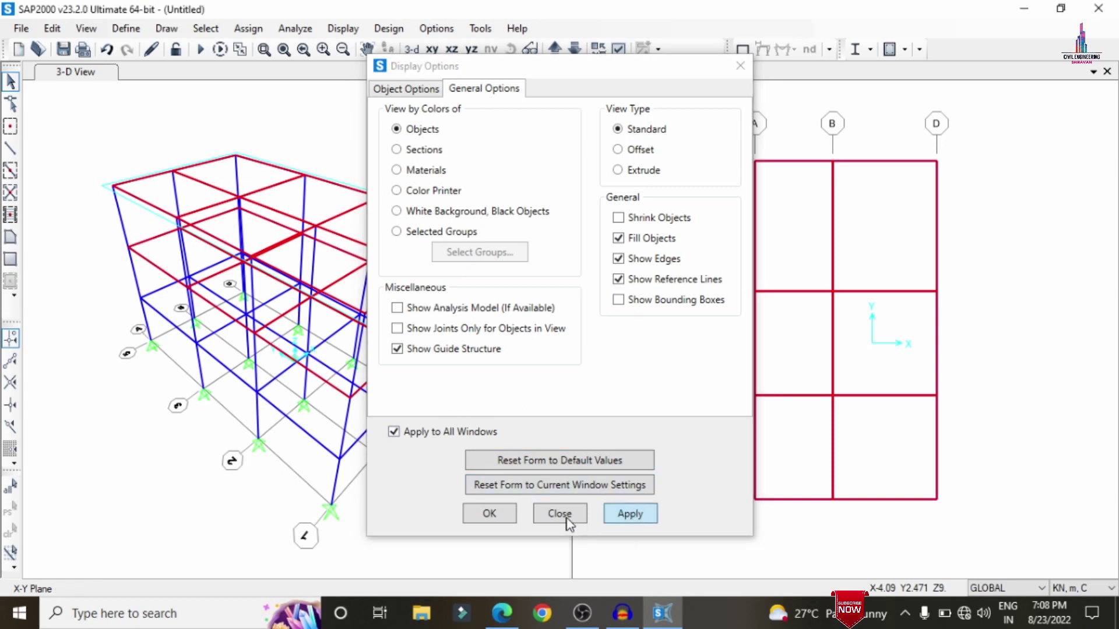
pyautogui.click(645, 170)
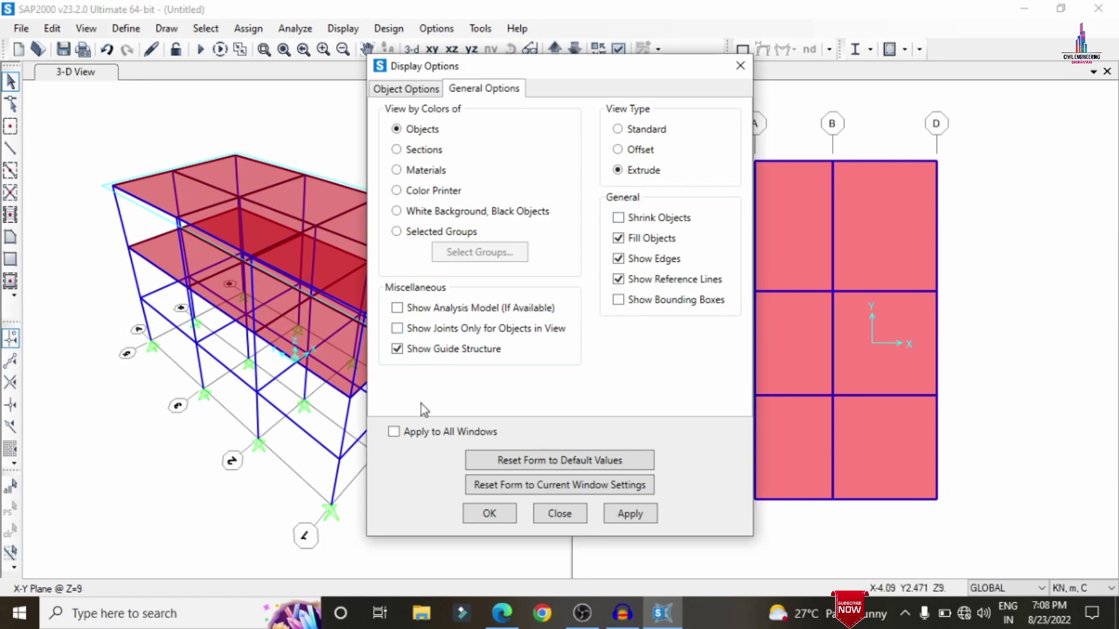
pyautogui.click(641, 519)
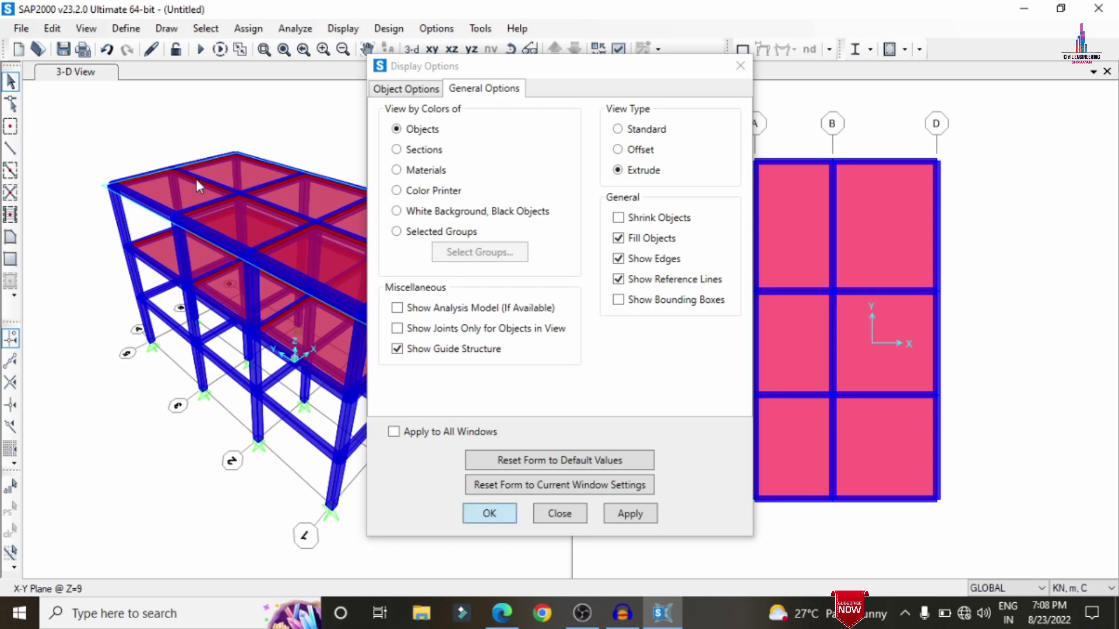
pyautogui.press('Return')
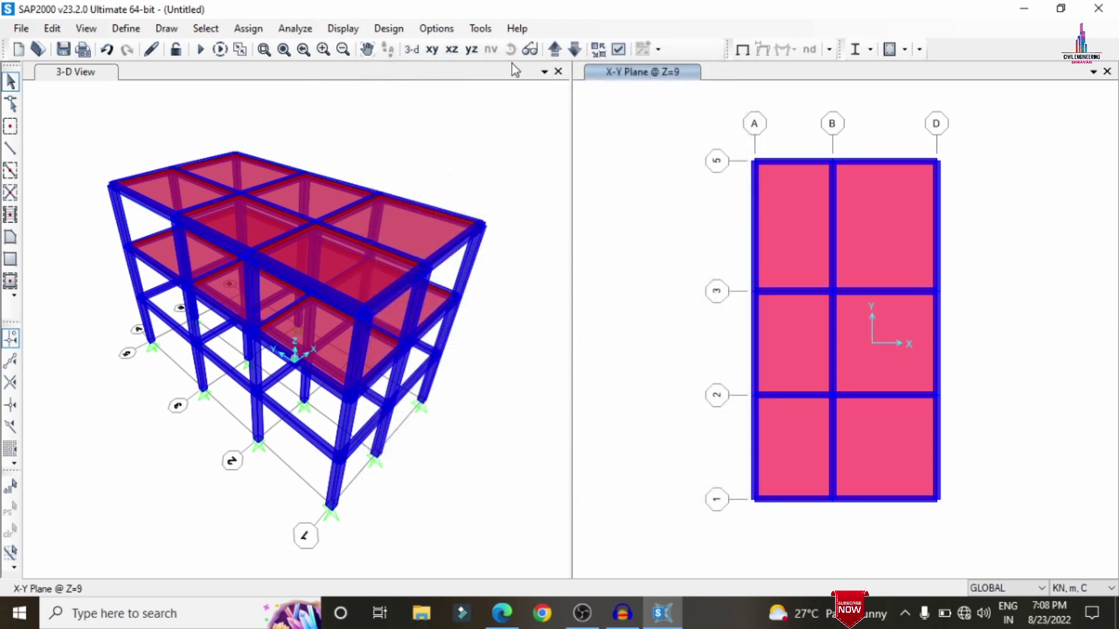
pyautogui.click(470, 117)
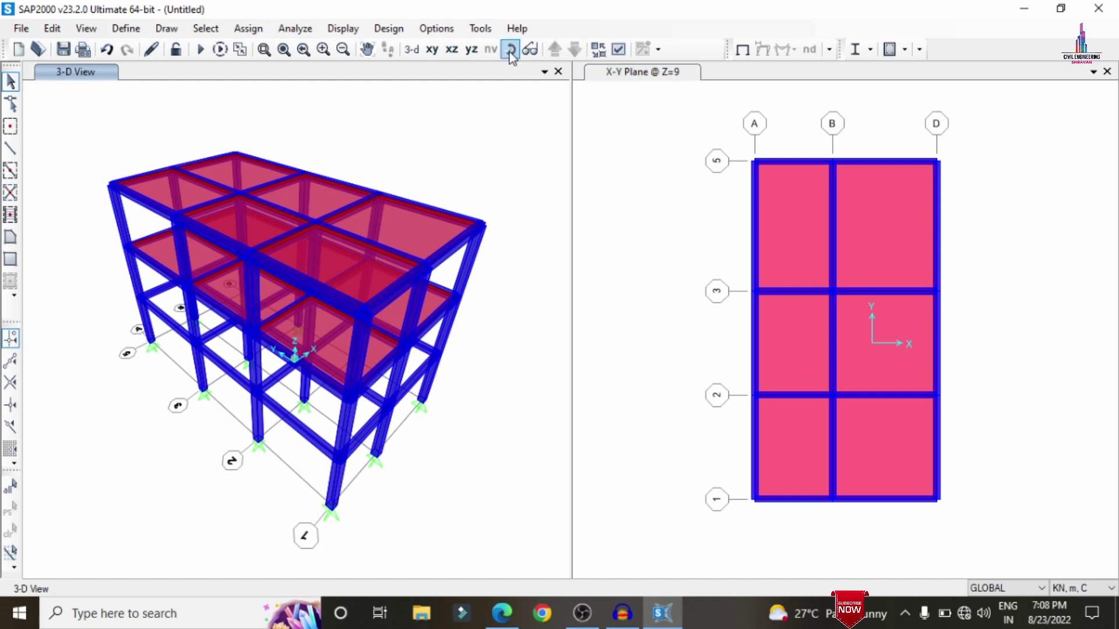
pyautogui.click(512, 52)
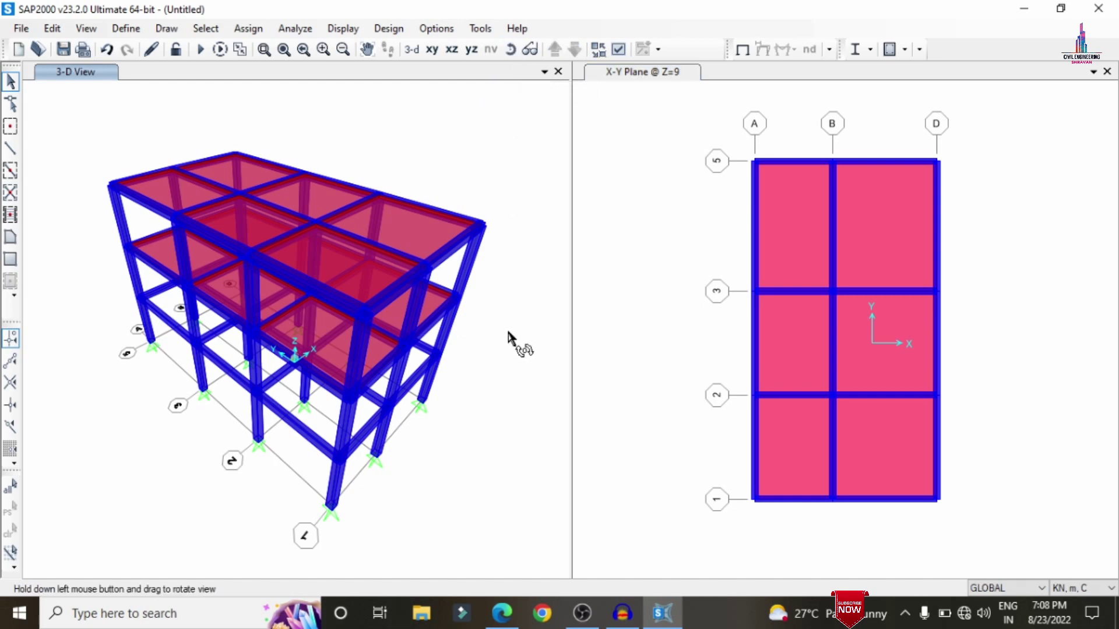
pyautogui.moveTo(502, 335); pyautogui.dragTo(222, 317)
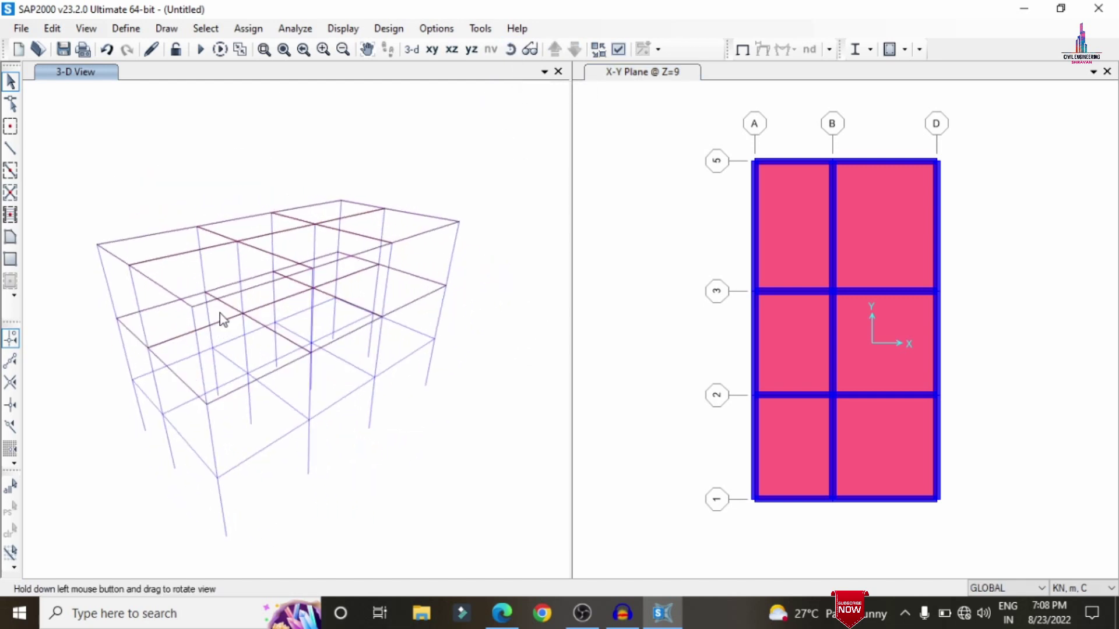
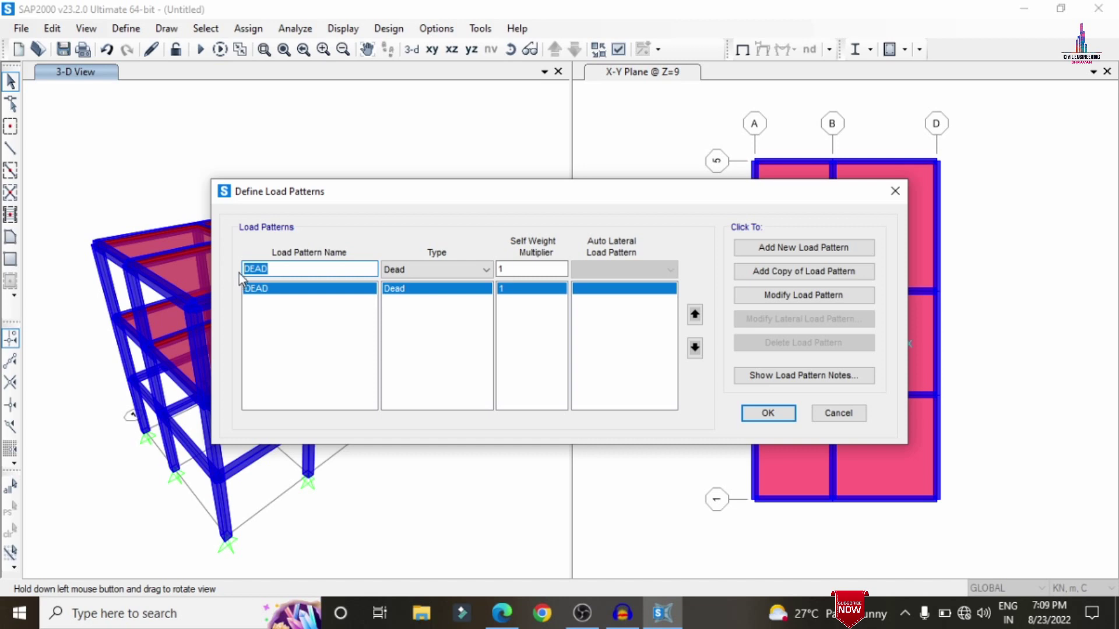
# Step: Add a load pattern named LL of type Live with self-weight multiplier 0, and accept the load patterns
pyautogui.write('LL')
pyautogui.click(403, 268)
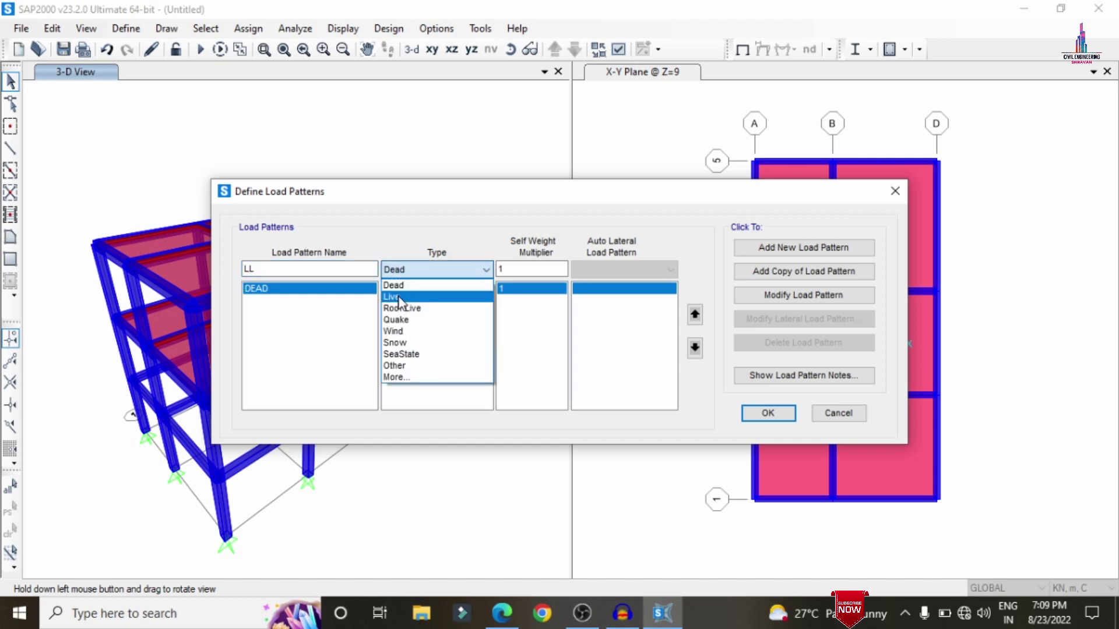
pyautogui.click(439, 298)
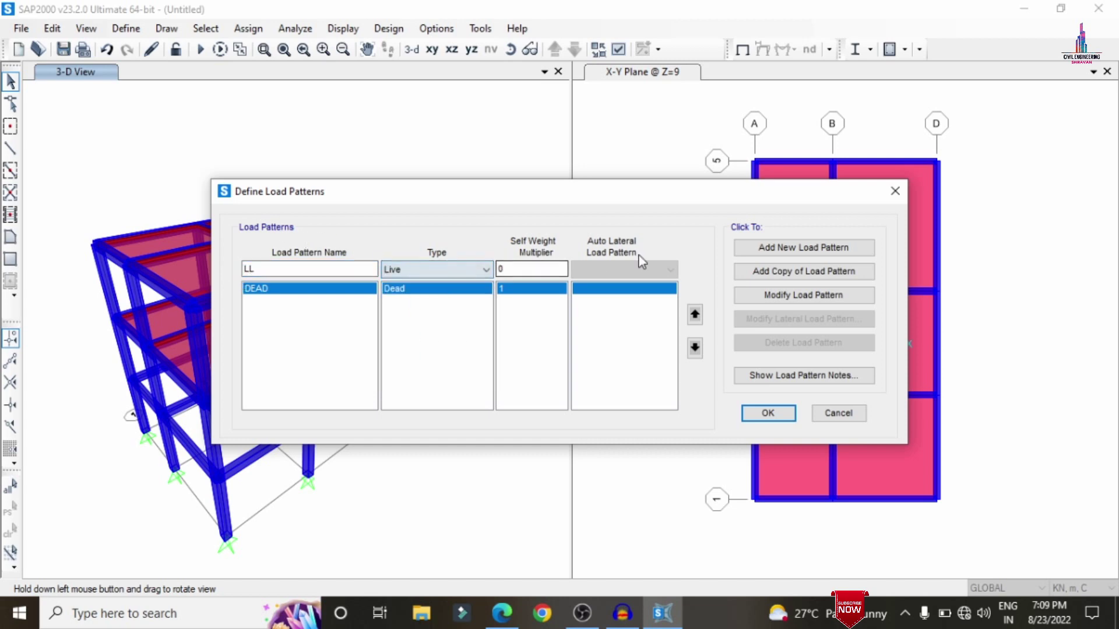
pyautogui.click(768, 251)
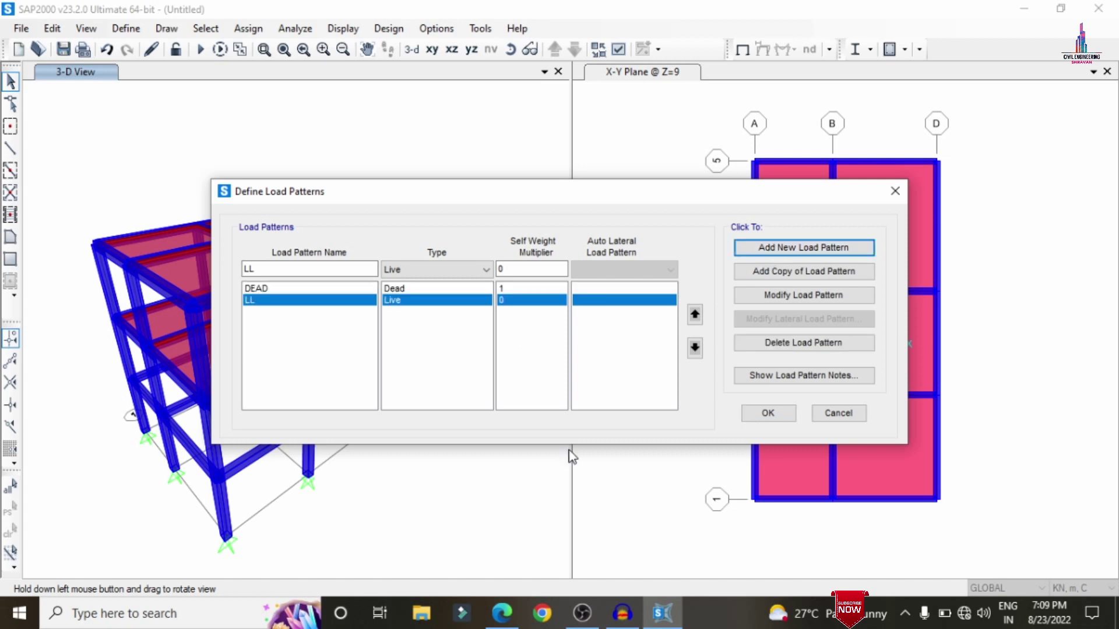
pyautogui.click(760, 412)
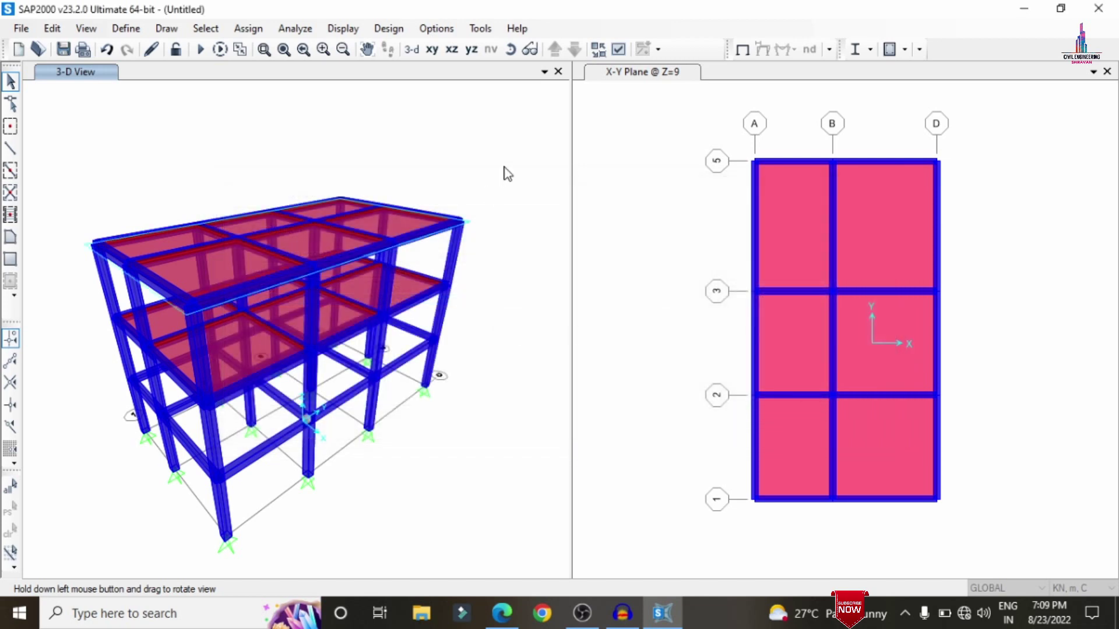
# Step: Select the whole model and set its DEAD joint forces in global X, Y and Z to 1 kN each
pyautogui.hotkey('ctrl', 'a')
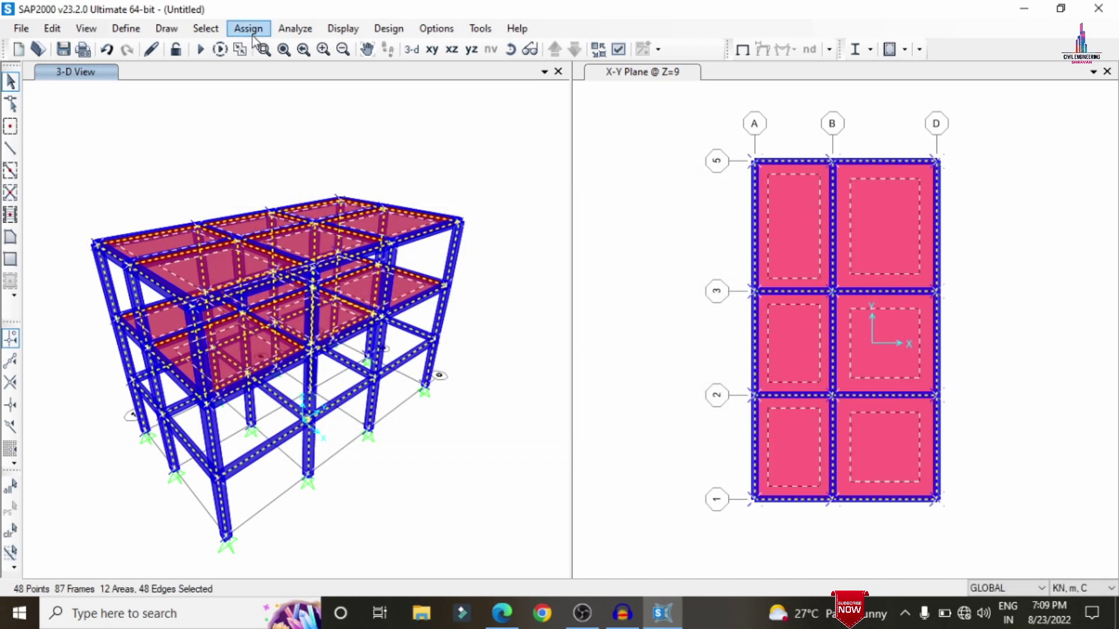
pyautogui.click(248, 28)
pyautogui.moveTo(312, 198)
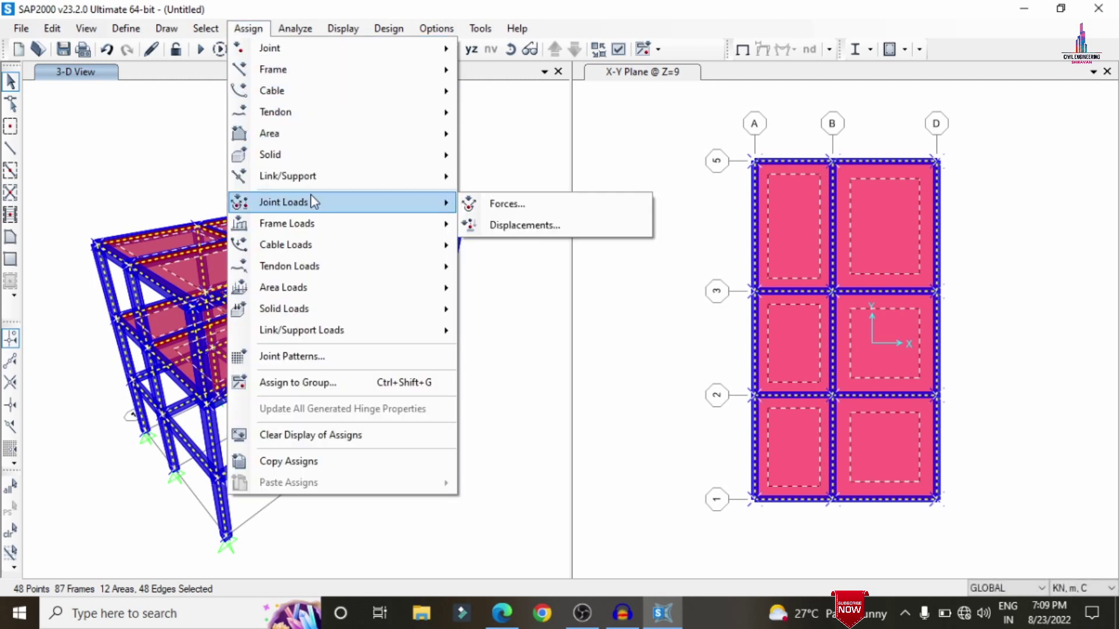
pyautogui.click(523, 205)
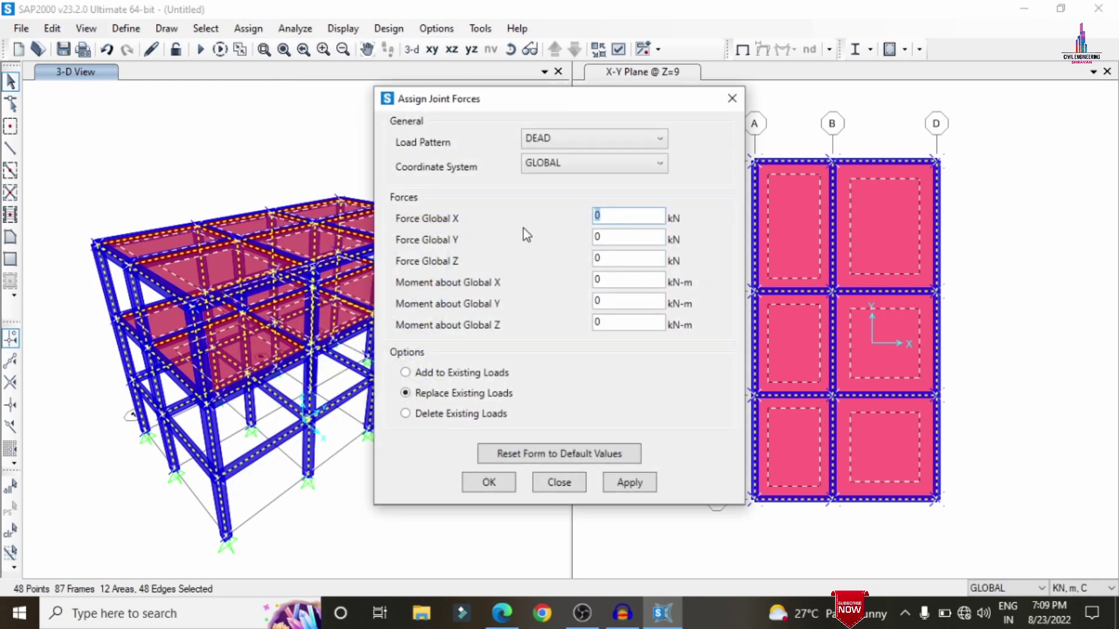
pyautogui.write('1')
pyautogui.press('Tab')
pyautogui.write('1')
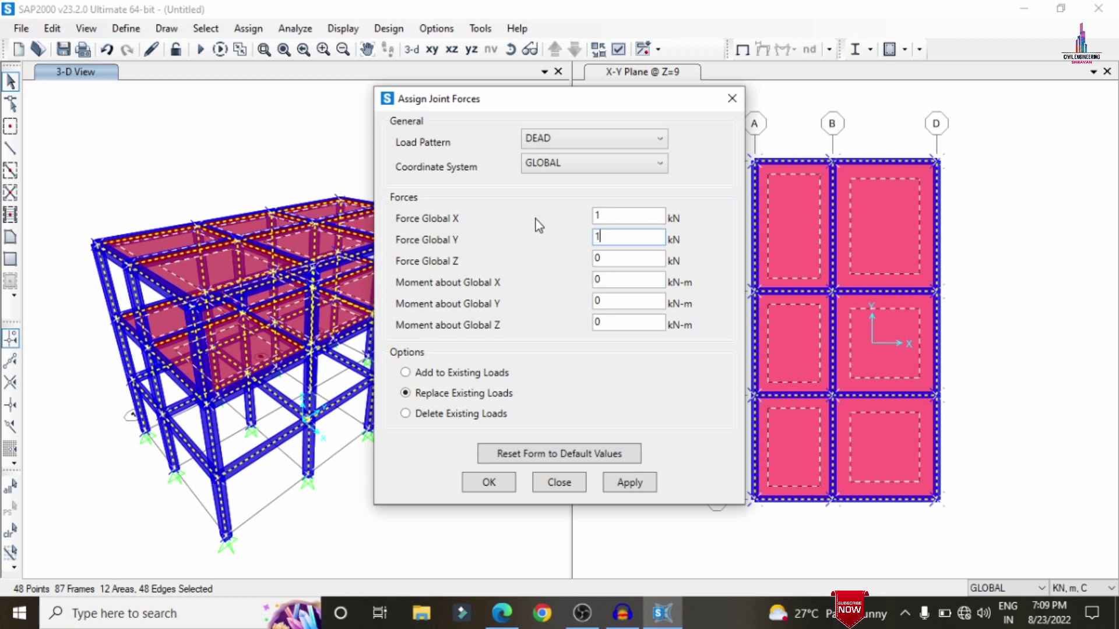
pyautogui.press('Tab')
pyautogui.write('1')
# Step: Set the joint moments about global X, Y and Z to 1 kN-m each, and assign them as an addition to existing loads
pyautogui.press('Tab')
pyautogui.write('2')
pyautogui.press('Tab')
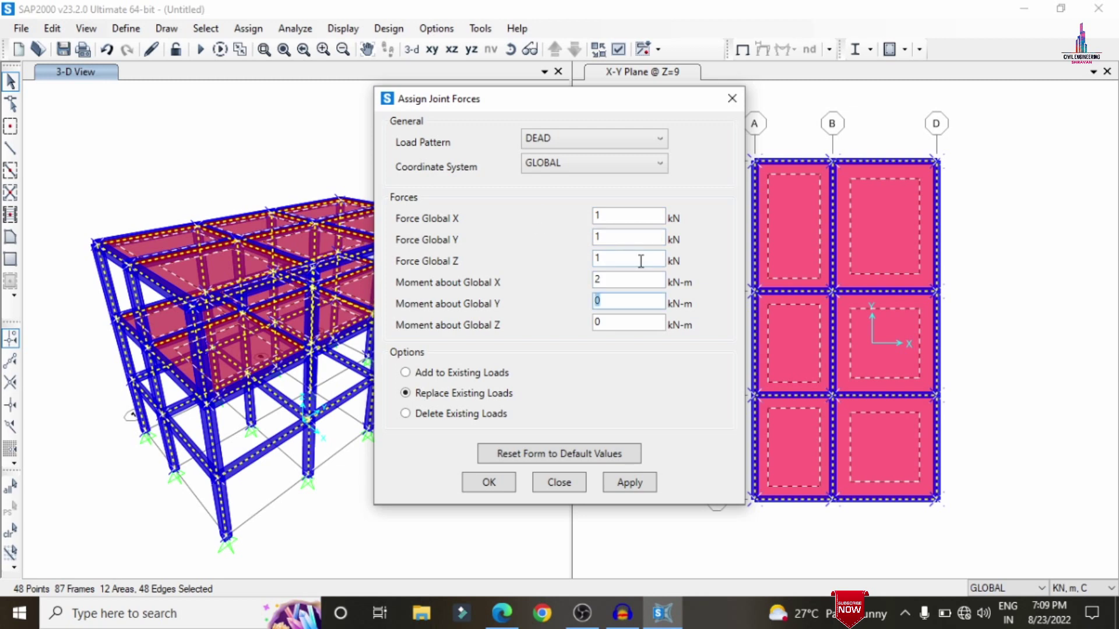
pyautogui.click(618, 276)
pyautogui.write('1')
pyautogui.press('Tab')
pyautogui.write('1')
pyautogui.press('Tab')
pyautogui.write('1')
pyautogui.press('Tab')
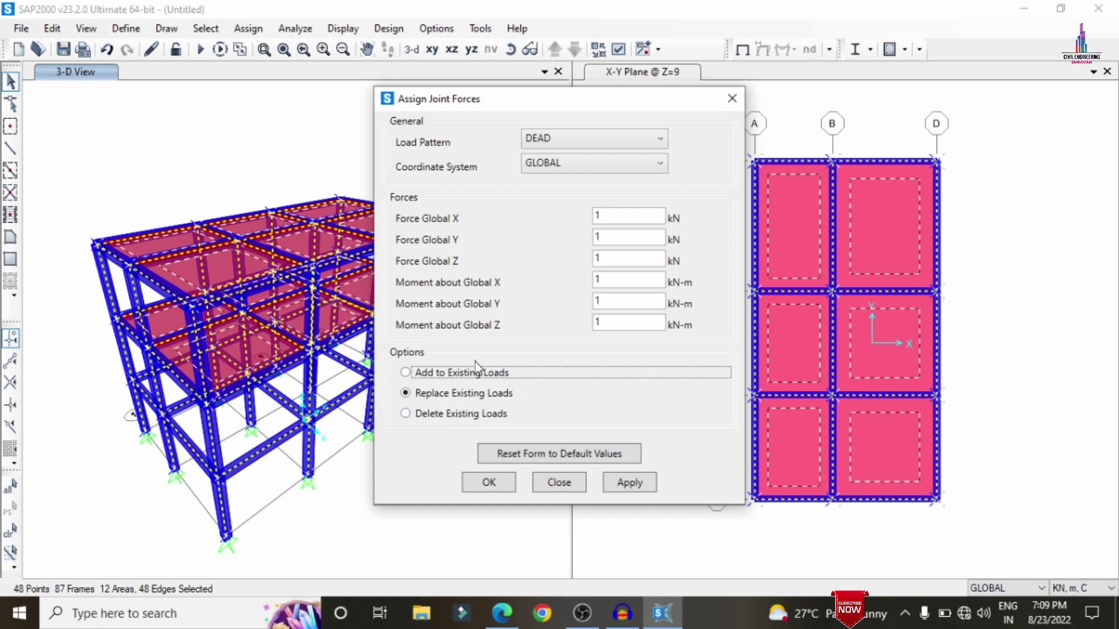
pyautogui.click(642, 485)
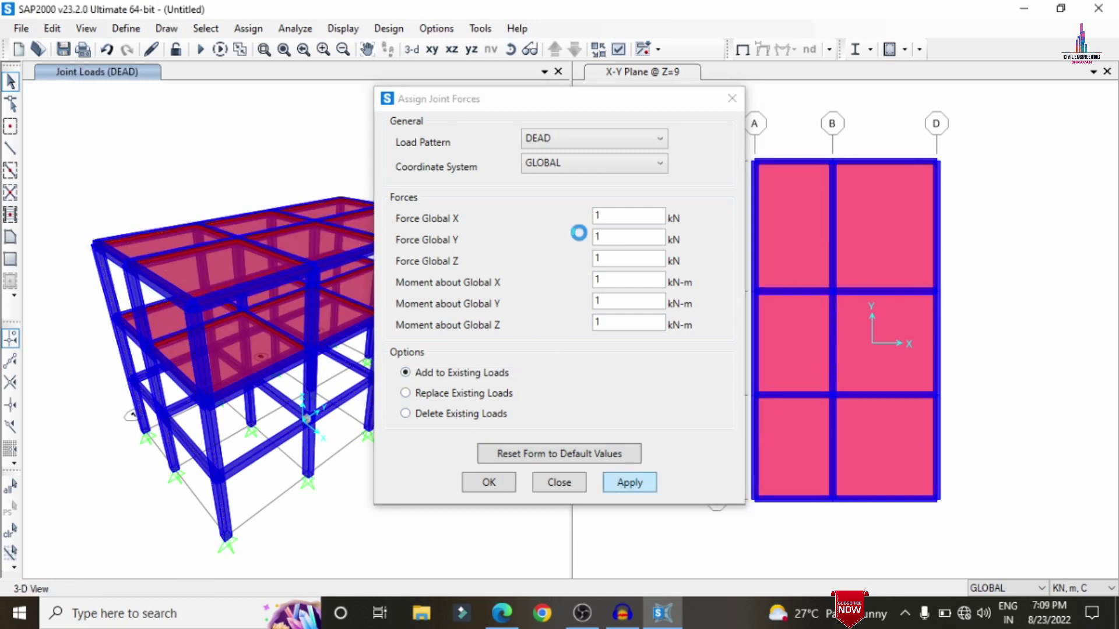
pyautogui.click(490, 483)
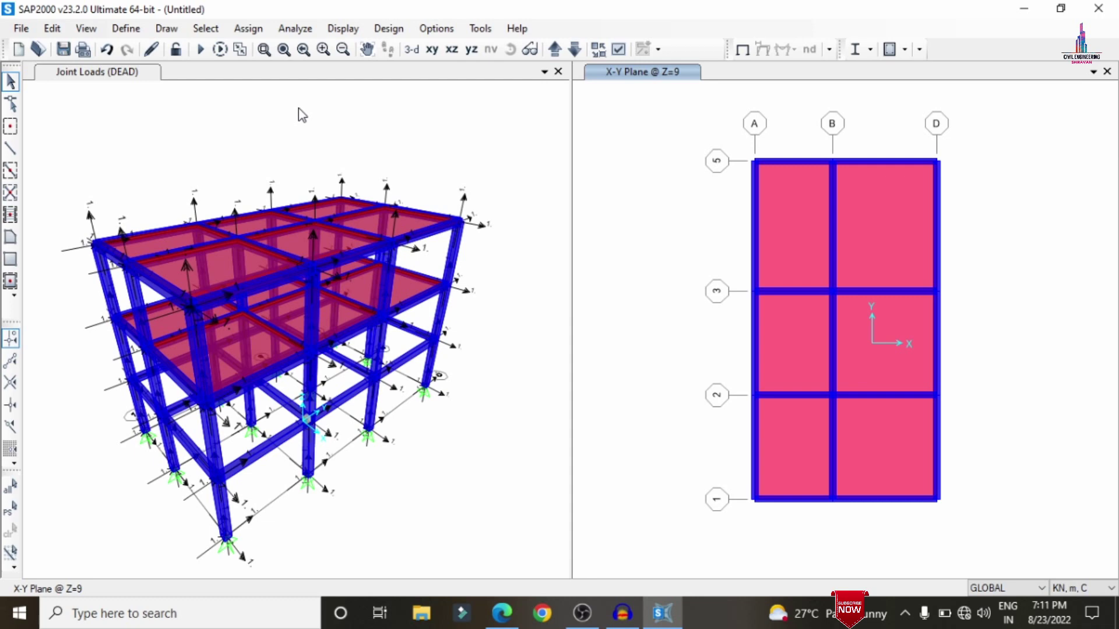
# Step: Select all frame members that use the B0.23X0.3 beam section
pyautogui.click(205, 29)
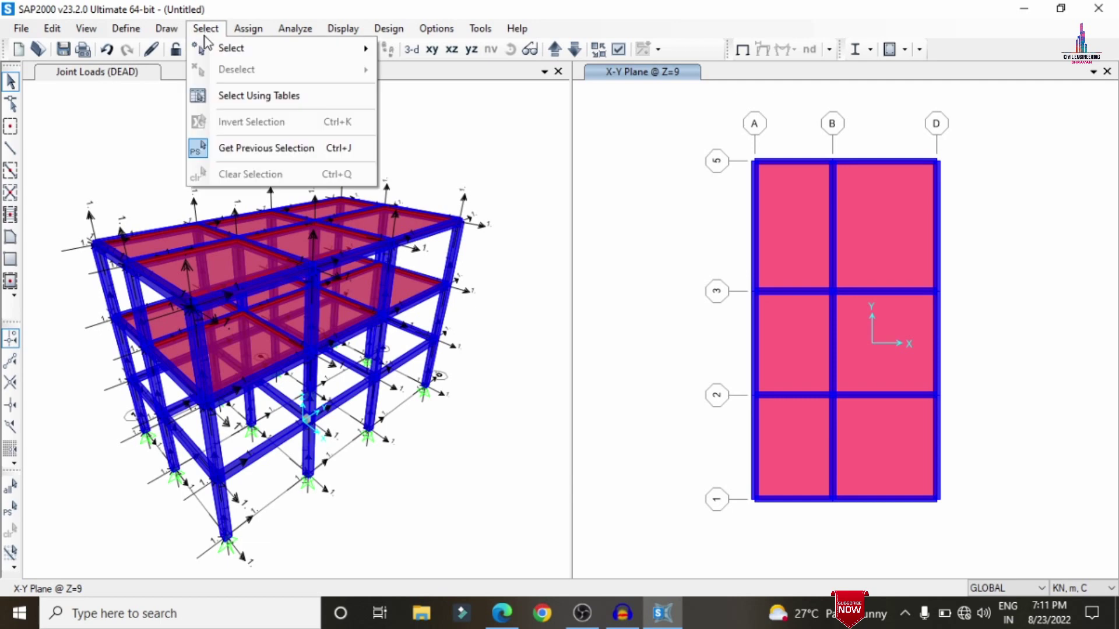
pyautogui.moveTo(222, 51)
pyautogui.moveTo(507, 195)
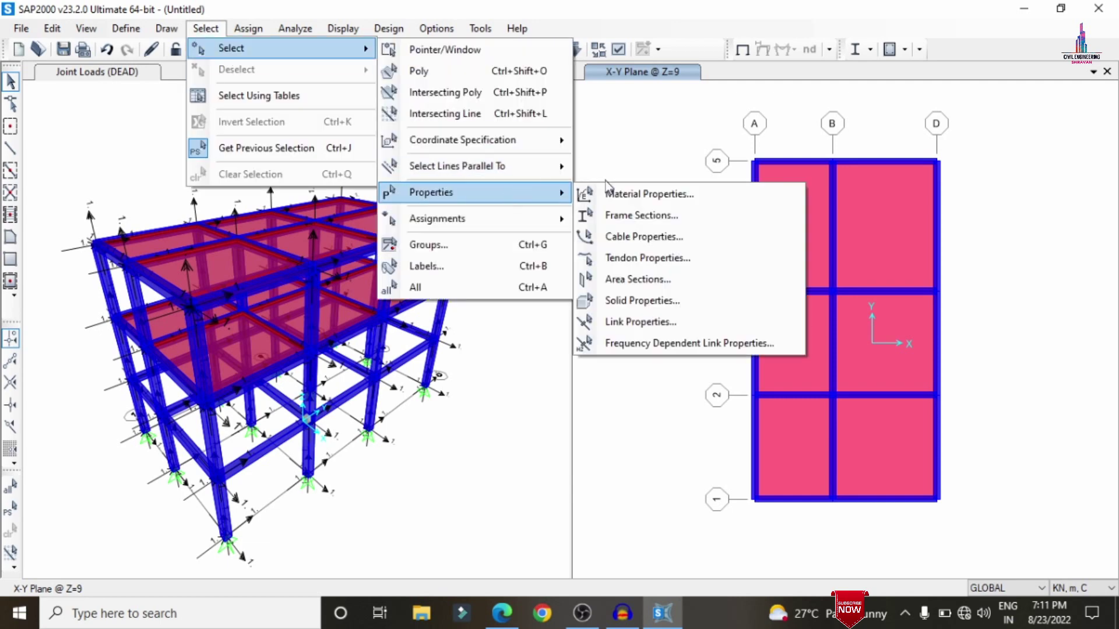
pyautogui.click(651, 227)
pyautogui.click(544, 204)
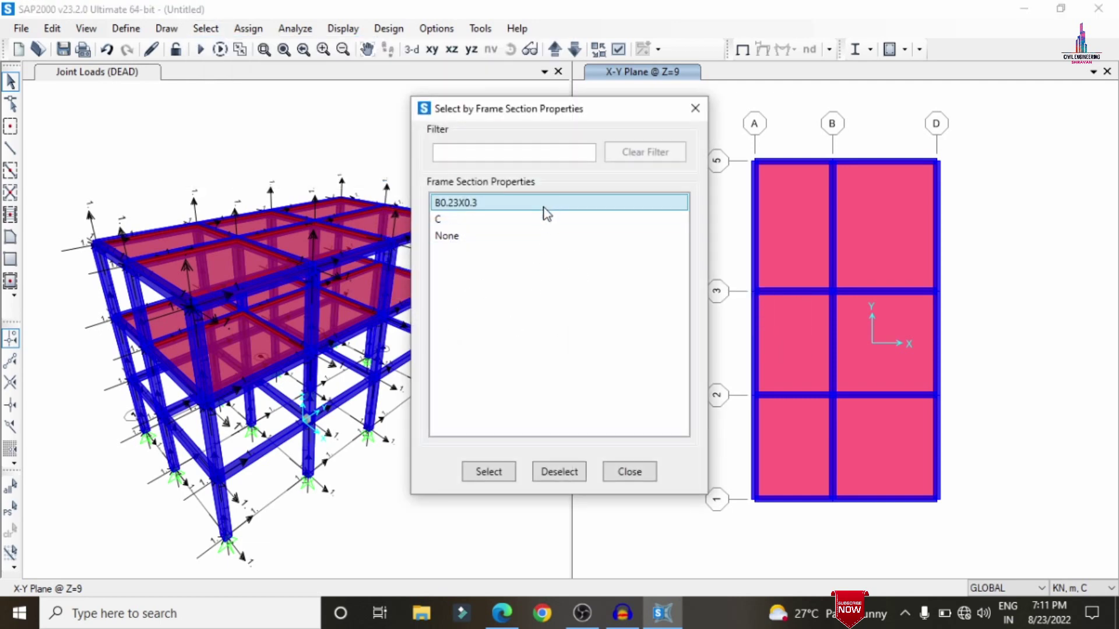
pyautogui.click(473, 470)
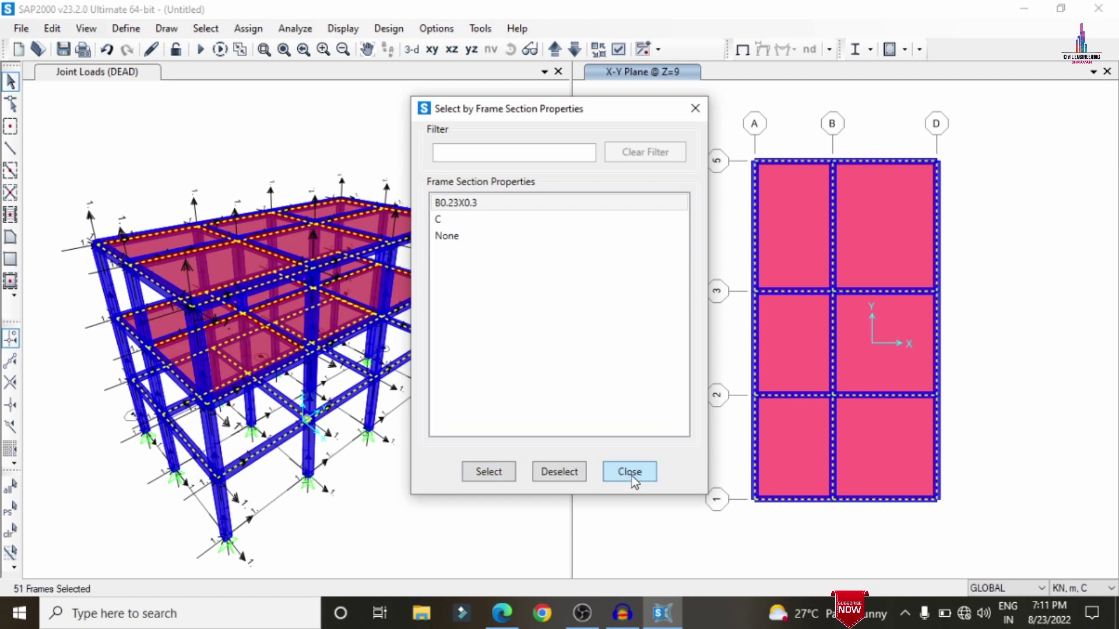
pyautogui.click(630, 474)
# Step: Assign the selected beams a uniform DEAD distributed load of 24.3 kN/m in the gravity direction, added to existing loads
pyautogui.click(254, 37)
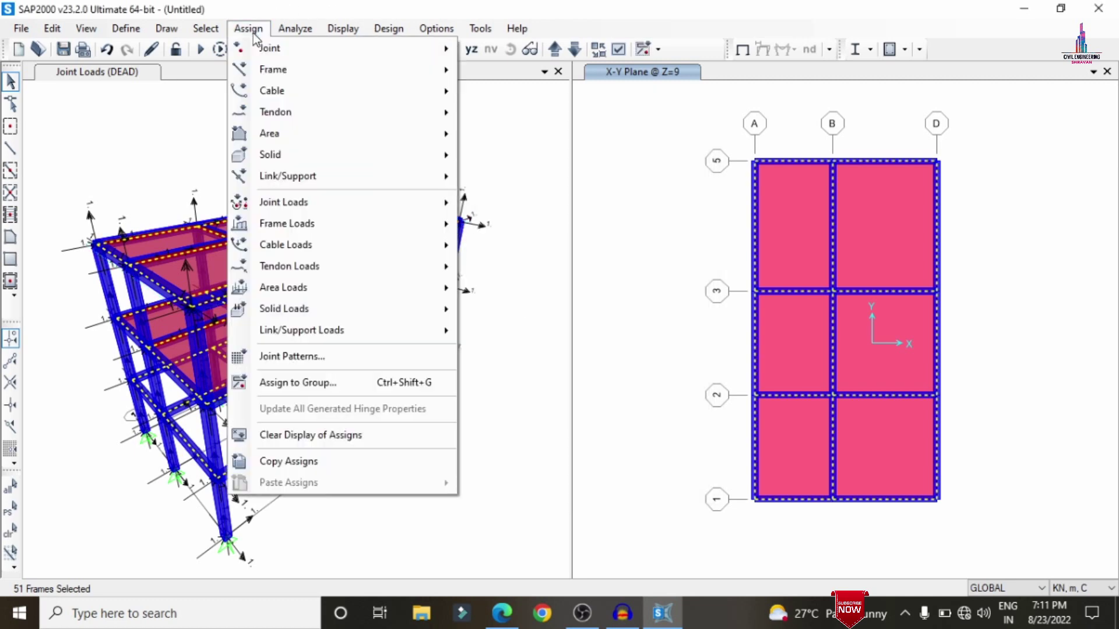
pyautogui.moveTo(342, 222)
pyautogui.click(522, 280)
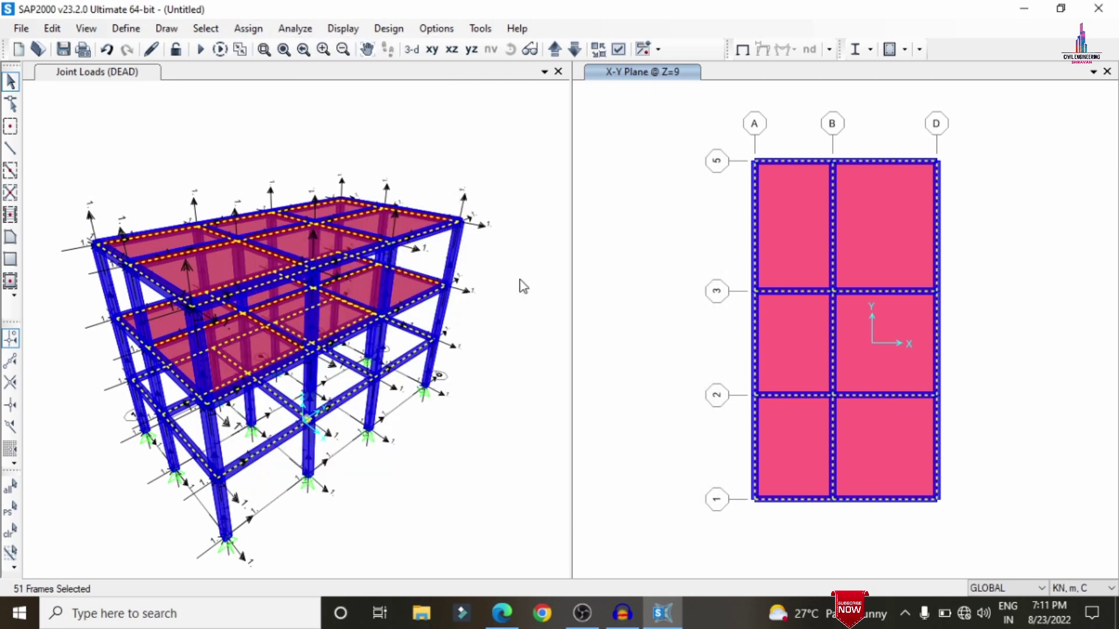
pyautogui.click(692, 183)
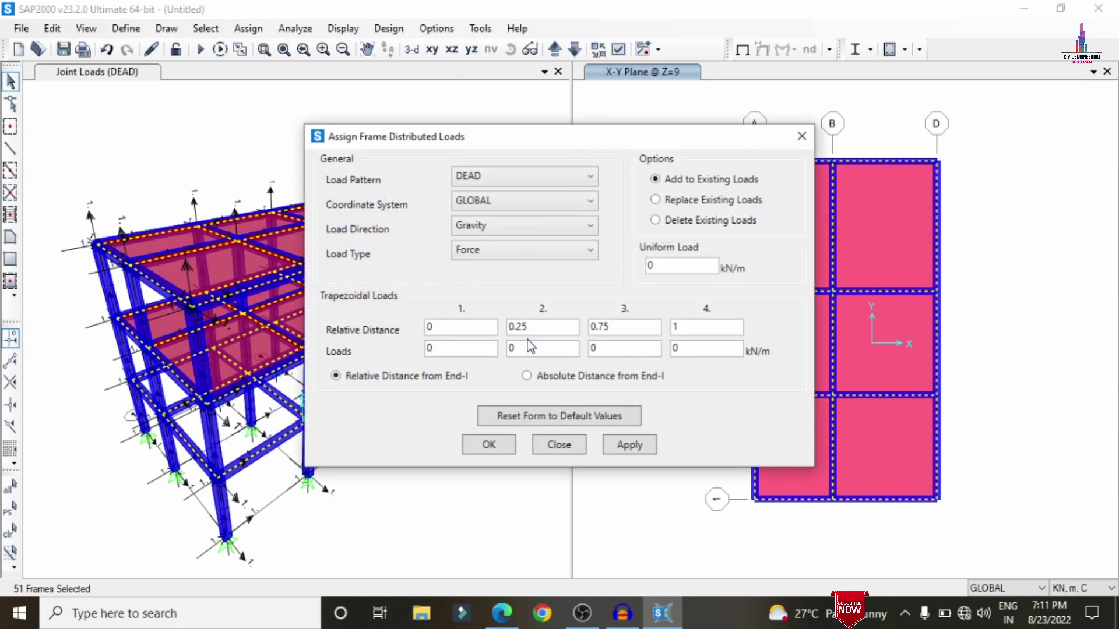
pyautogui.doubleClick(669, 269)
pyautogui.write('24.3')
pyautogui.click(613, 445)
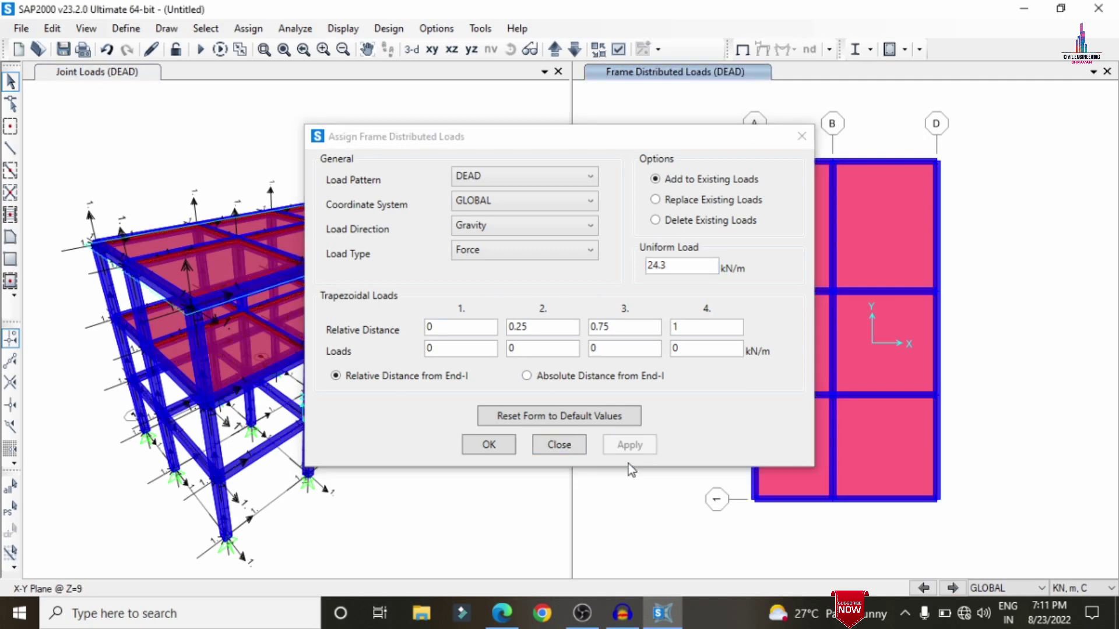
pyautogui.click(489, 446)
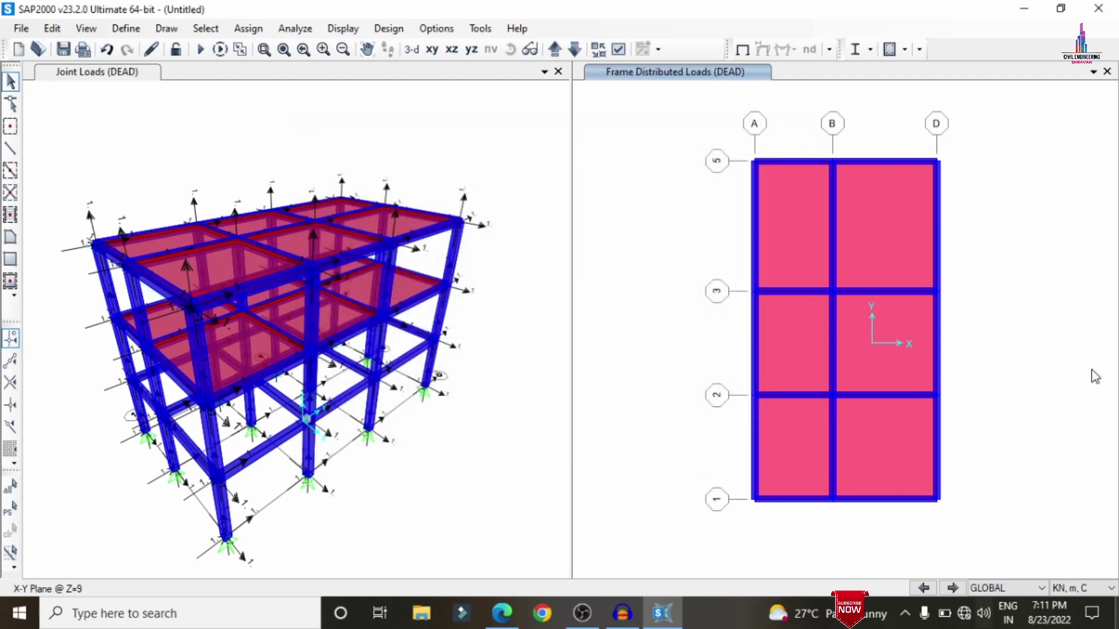
# Step: Select all slab areas that use the S125 area section
pyautogui.click(212, 31)
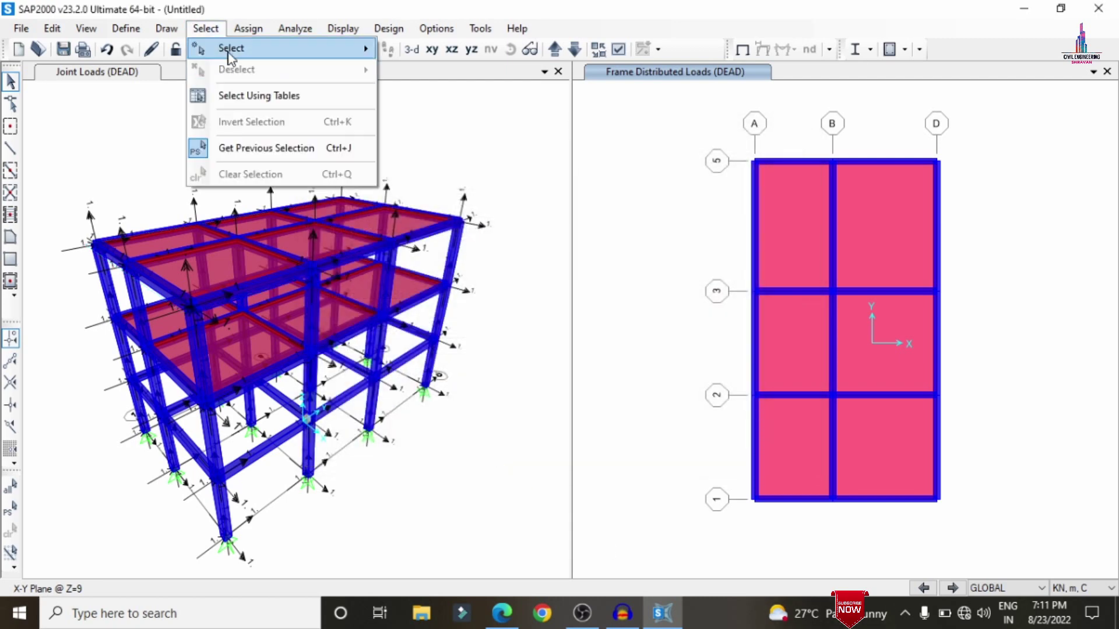
pyautogui.moveTo(228, 51)
pyautogui.moveTo(480, 198)
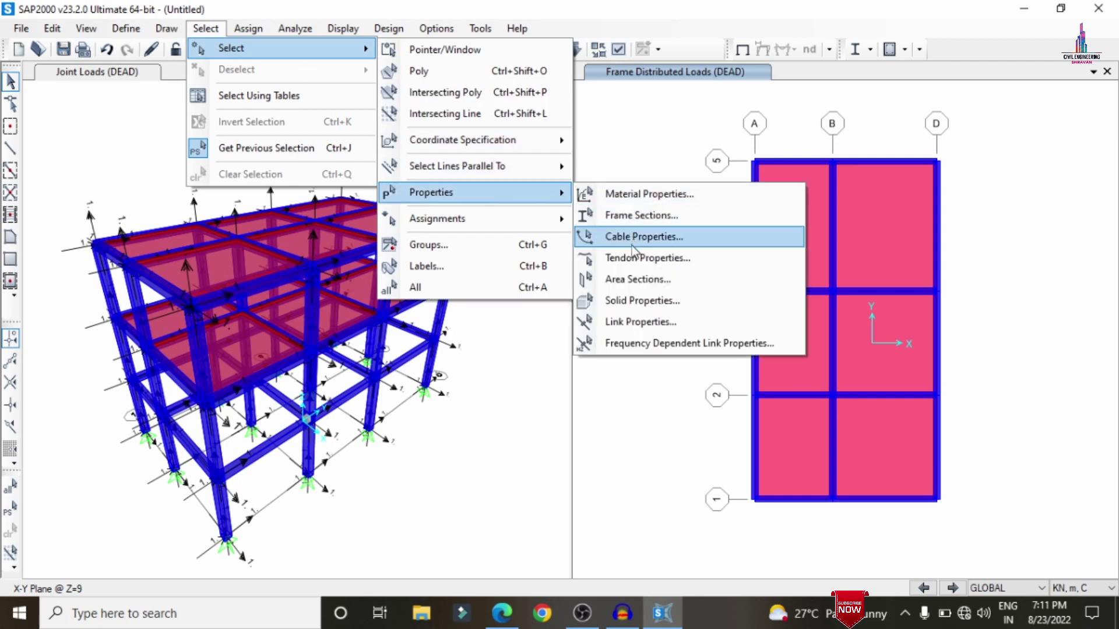
pyautogui.click(617, 282)
pyautogui.click(456, 220)
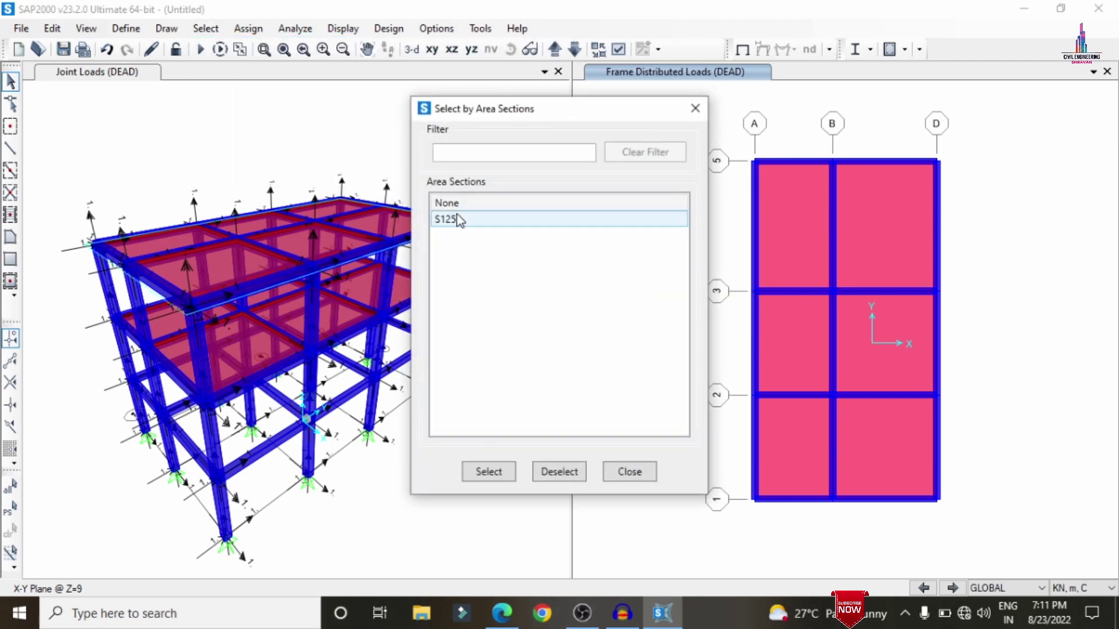
pyautogui.click(488, 472)
pyautogui.click(622, 471)
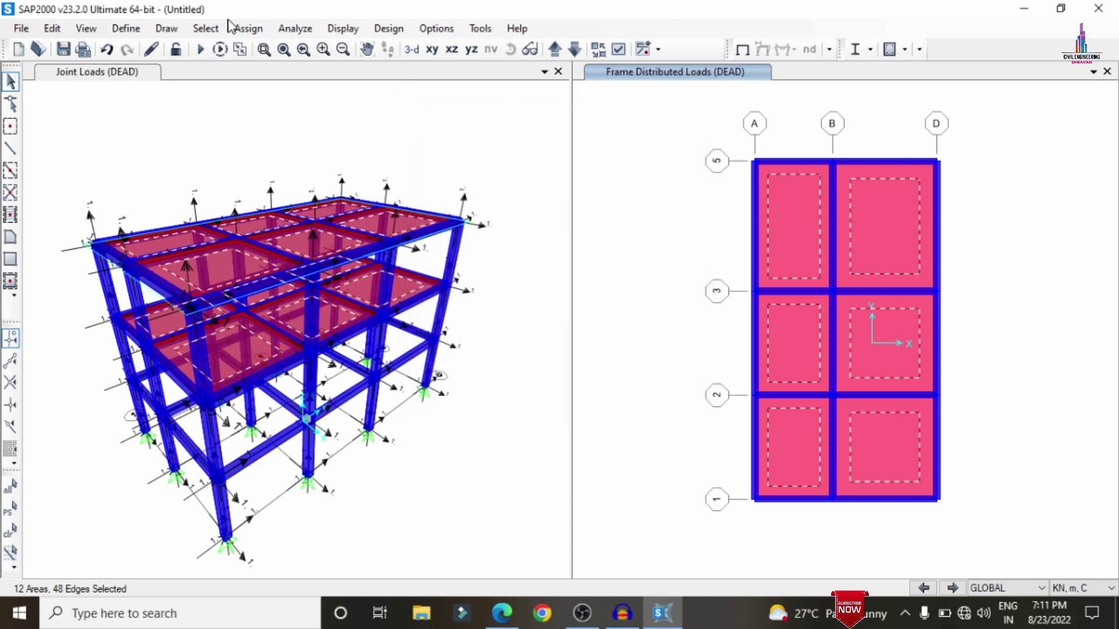
# Step: Assign the selected slabs a uniform DEAD shell load of 2 kN/m² in the gravity direction, replacing existing loads
pyautogui.click(247, 29)
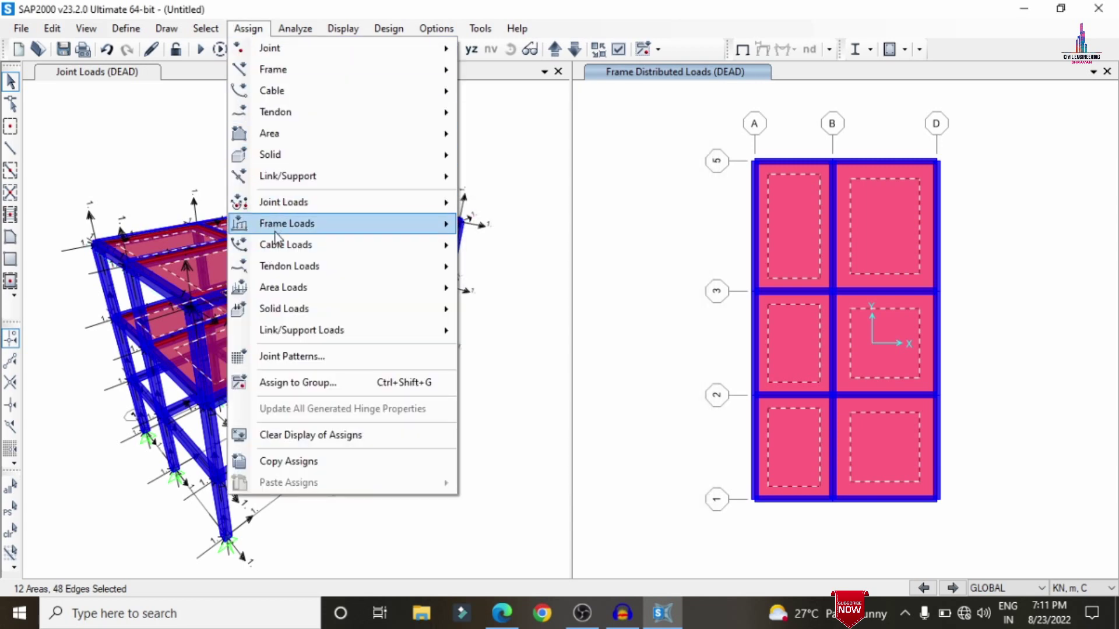
pyautogui.moveTo(277, 294)
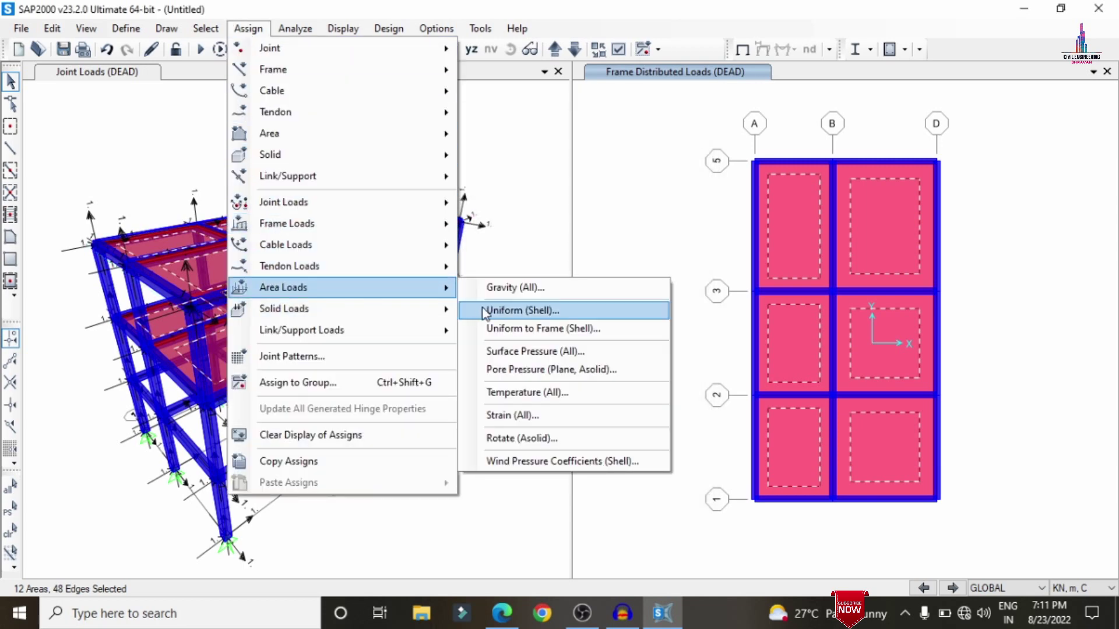
pyautogui.click(501, 310)
pyautogui.doubleClick(624, 286)
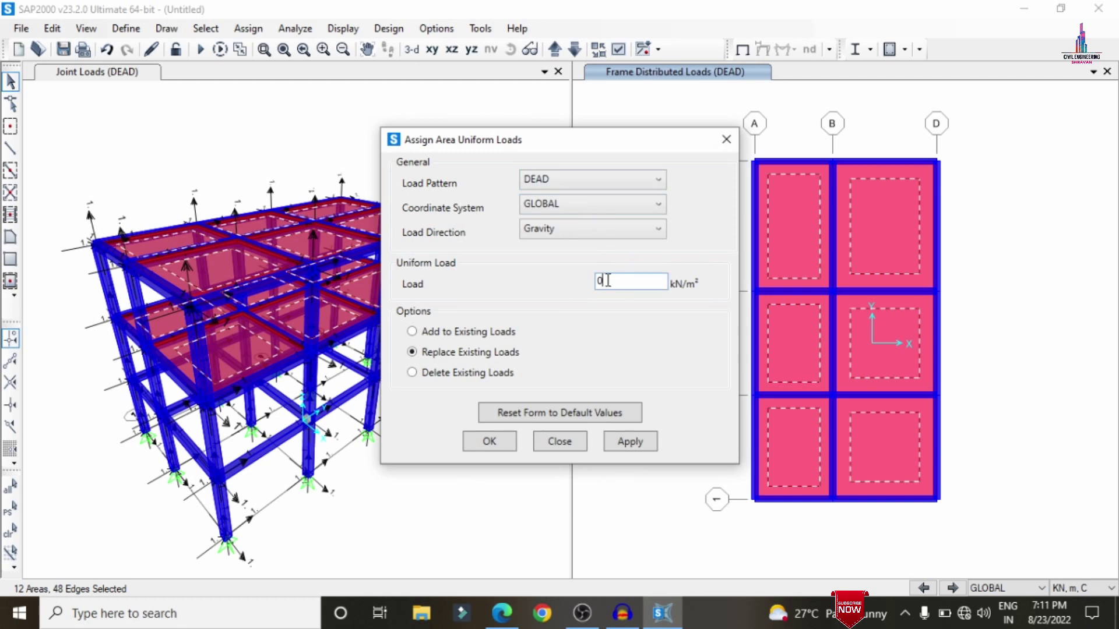
pyautogui.click(631, 446)
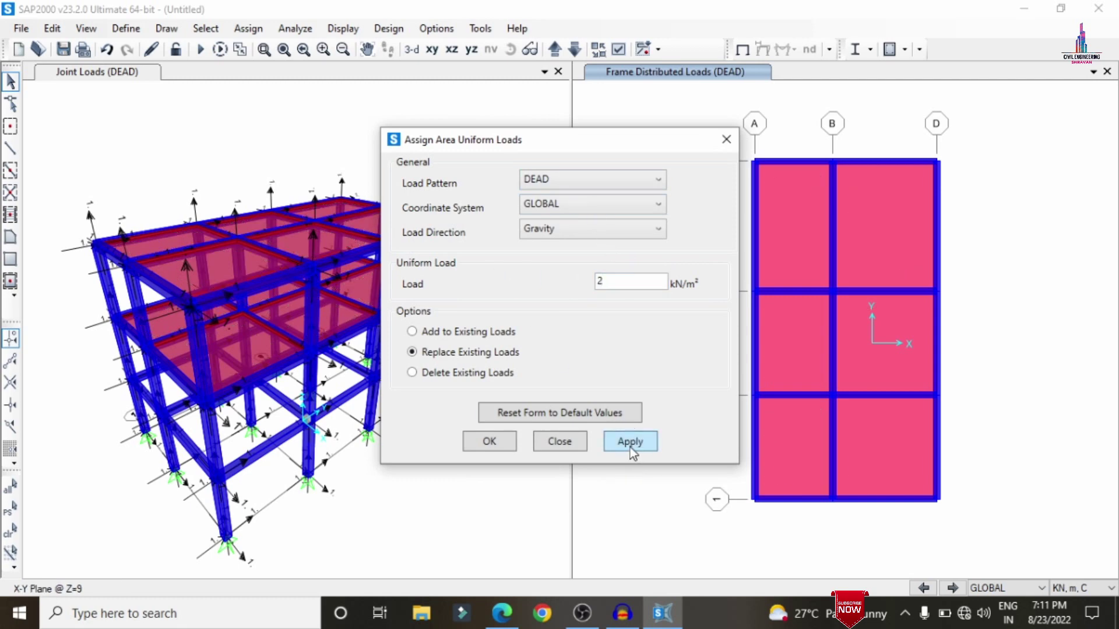
pyautogui.click(489, 443)
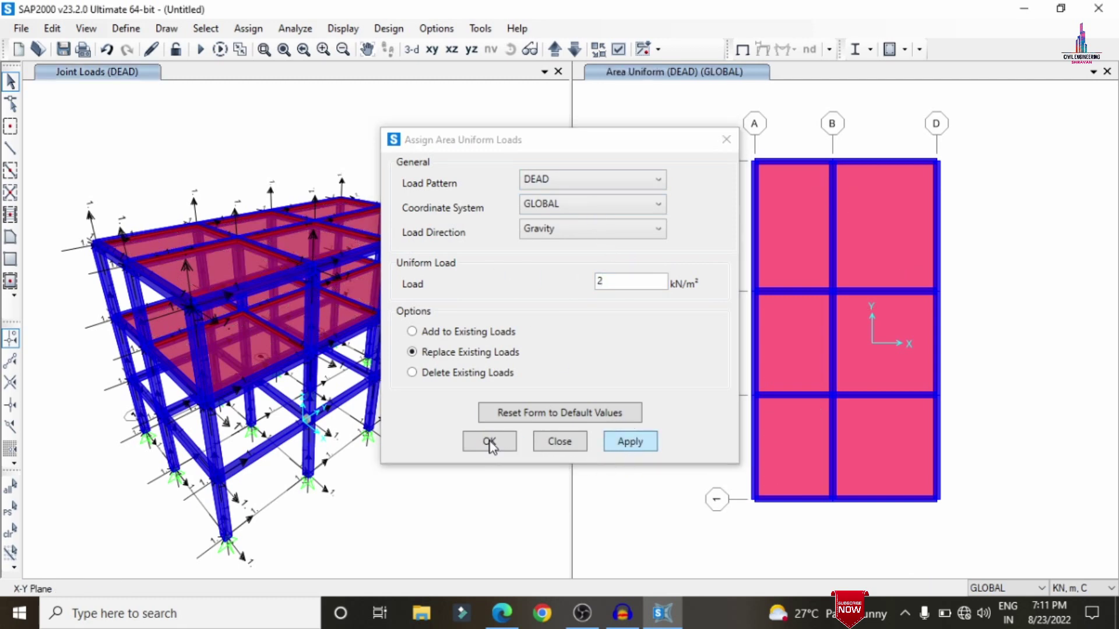
pyautogui.click(490, 443)
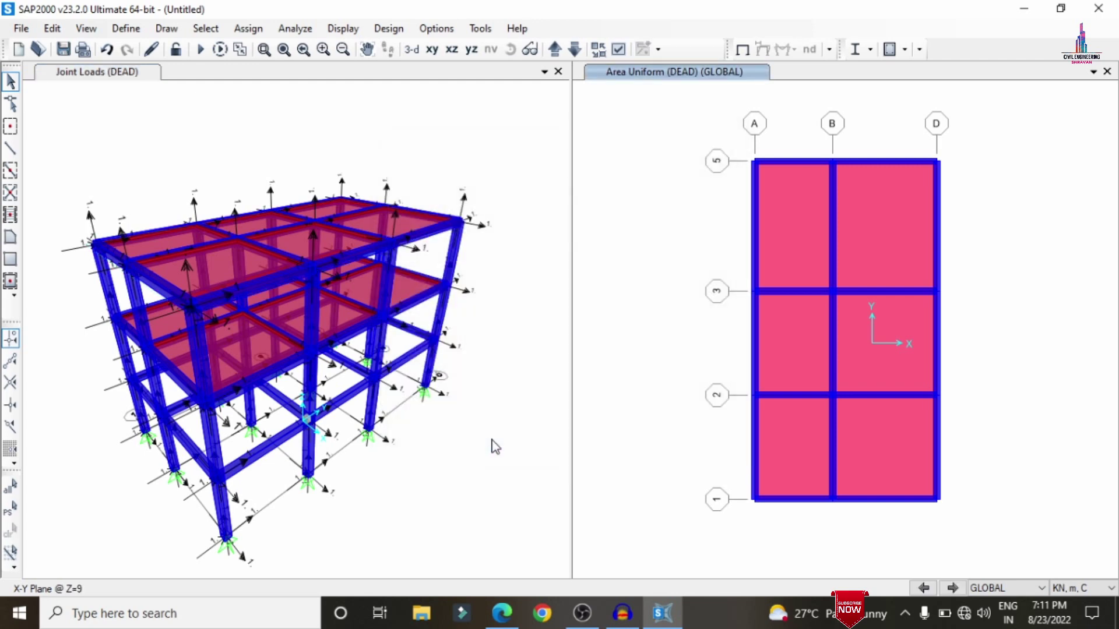
# Step: Reselect the previously selected slabs and choose LL as the load pattern for a uniform shell load
pyautogui.click(82, 492)
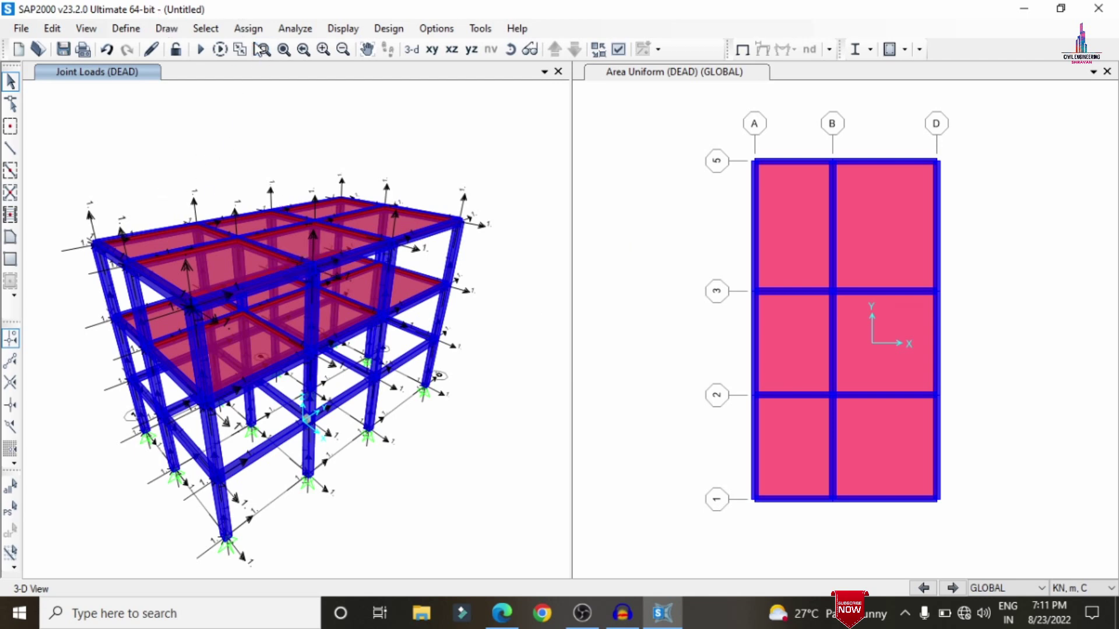
pyautogui.click(10, 508)
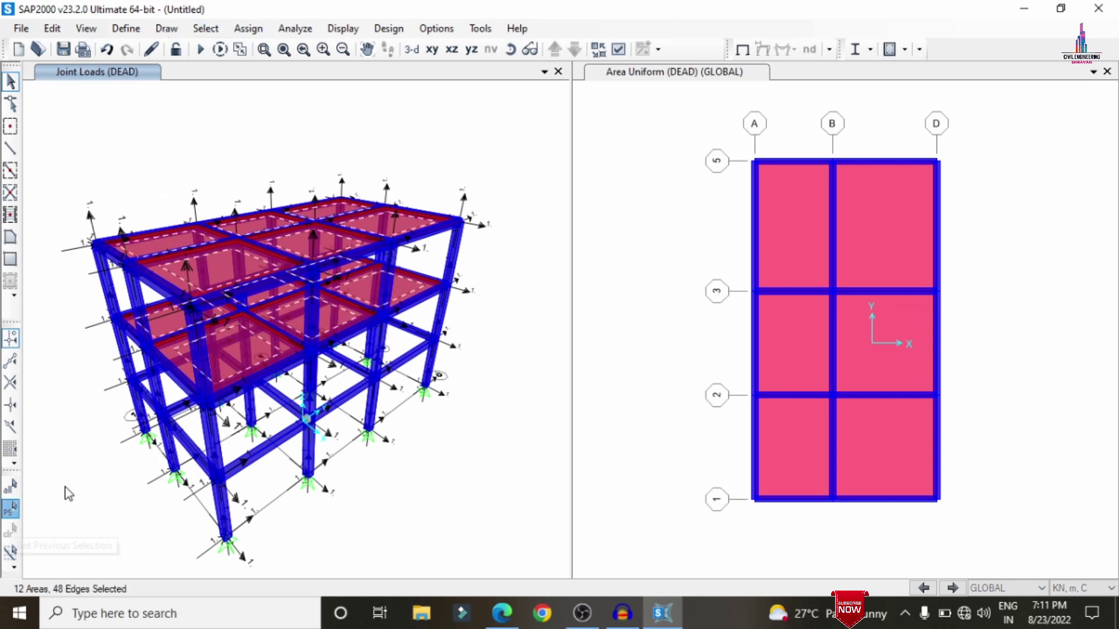
pyautogui.click(248, 28)
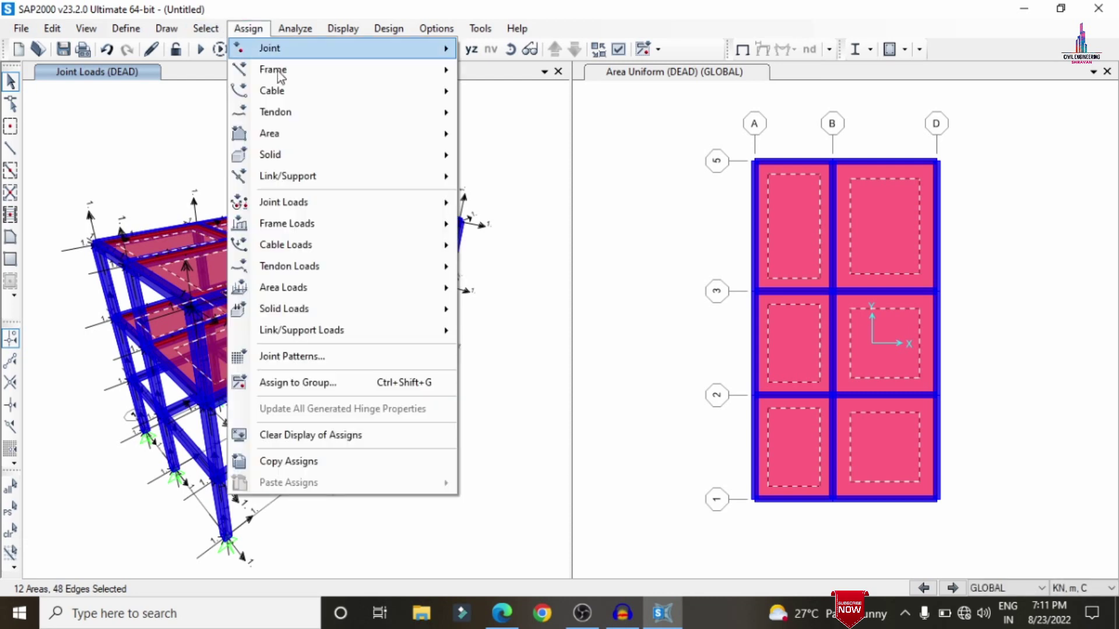
pyautogui.moveTo(292, 267)
pyautogui.moveTo(286, 288)
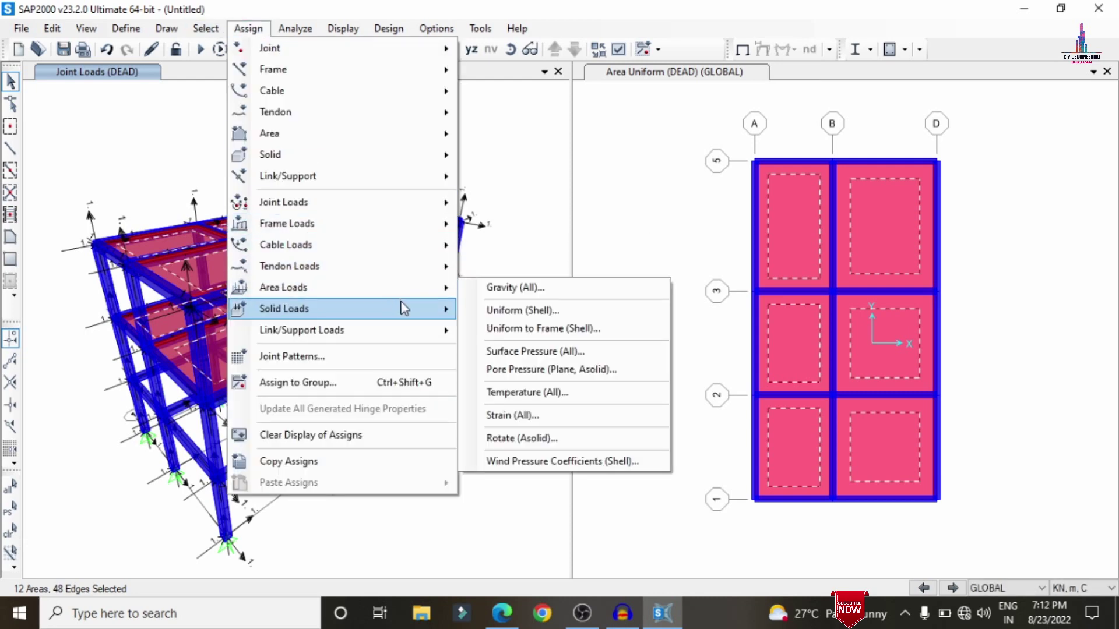
pyautogui.click(492, 312)
pyautogui.click(534, 180)
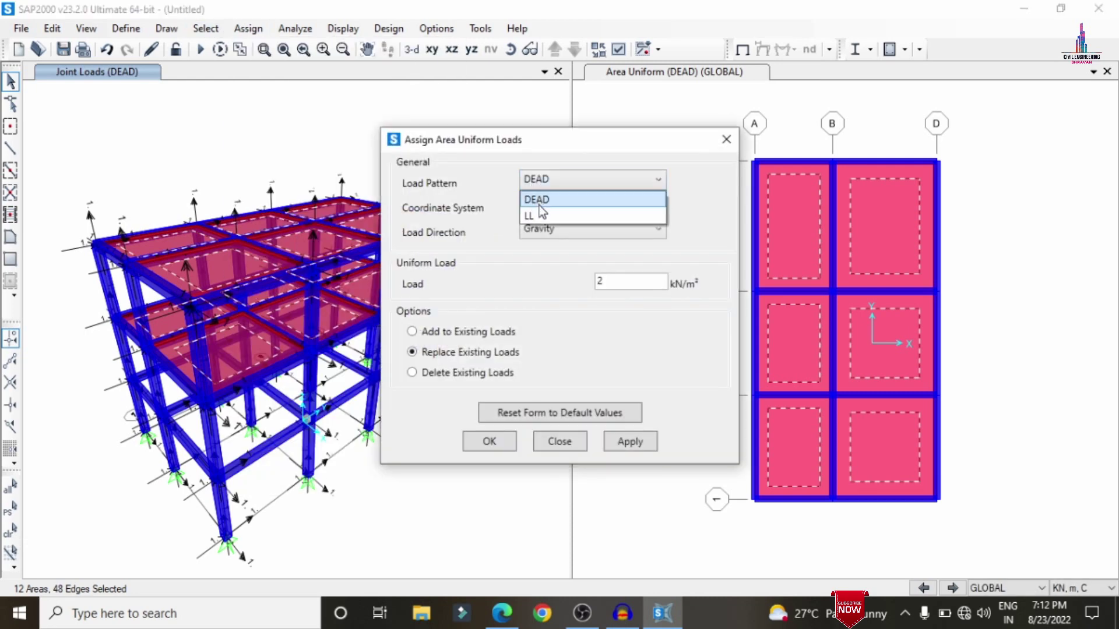
pyautogui.click(539, 205)
# Step: Set the slabs' uniform live load to 3 kN/m² and assign it as an addition to existing loads
pyautogui.doubleClick(610, 281)
pyautogui.write('3')
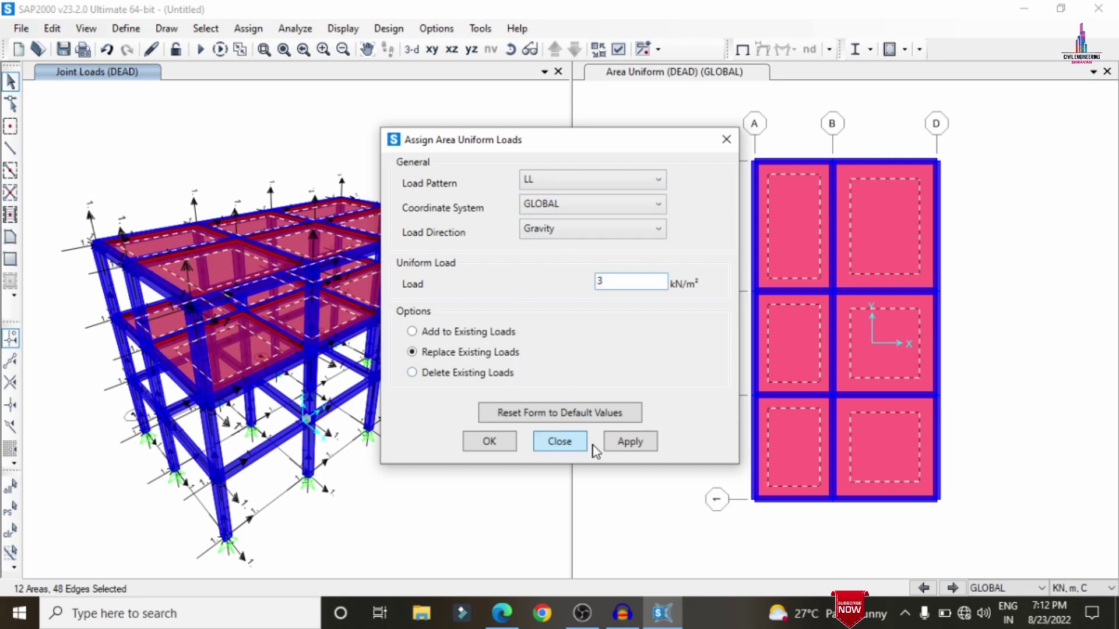
pyautogui.click(474, 333)
pyautogui.click(635, 443)
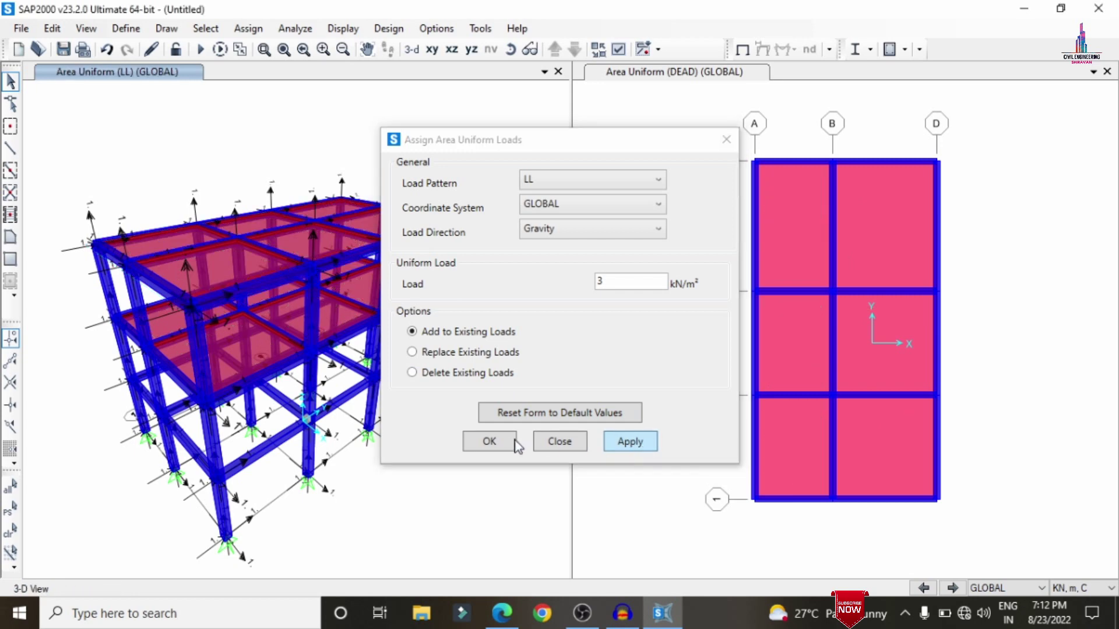
pyautogui.click(490, 442)
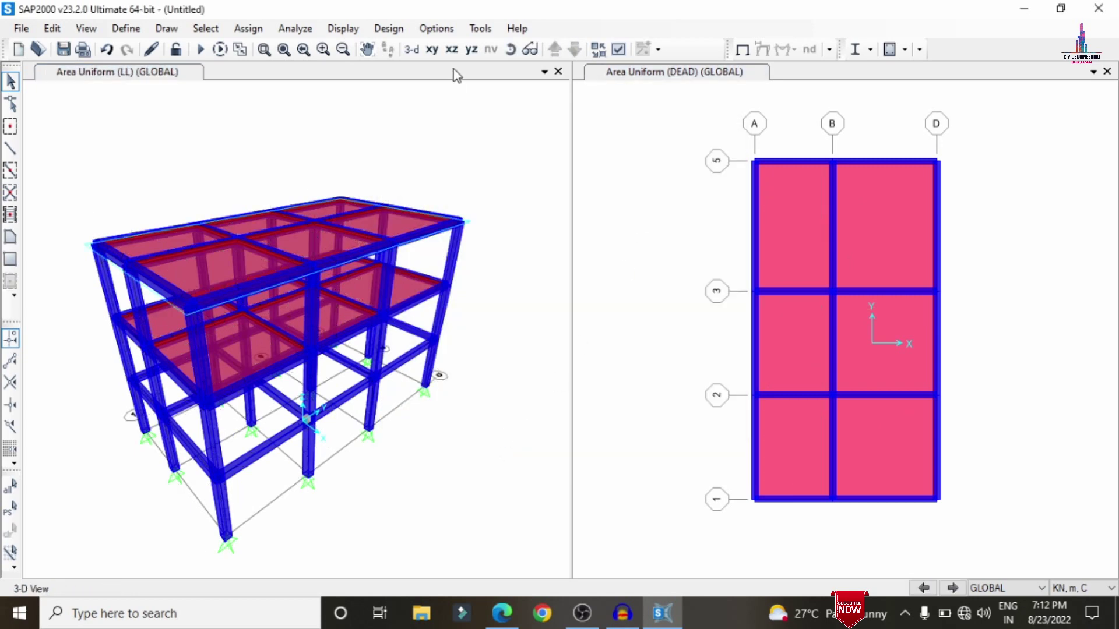
# Step: Show the base plan at Z=0, select all its joints, and assign them fixed restraints in all translations and rotations
pyautogui.click(452, 49)
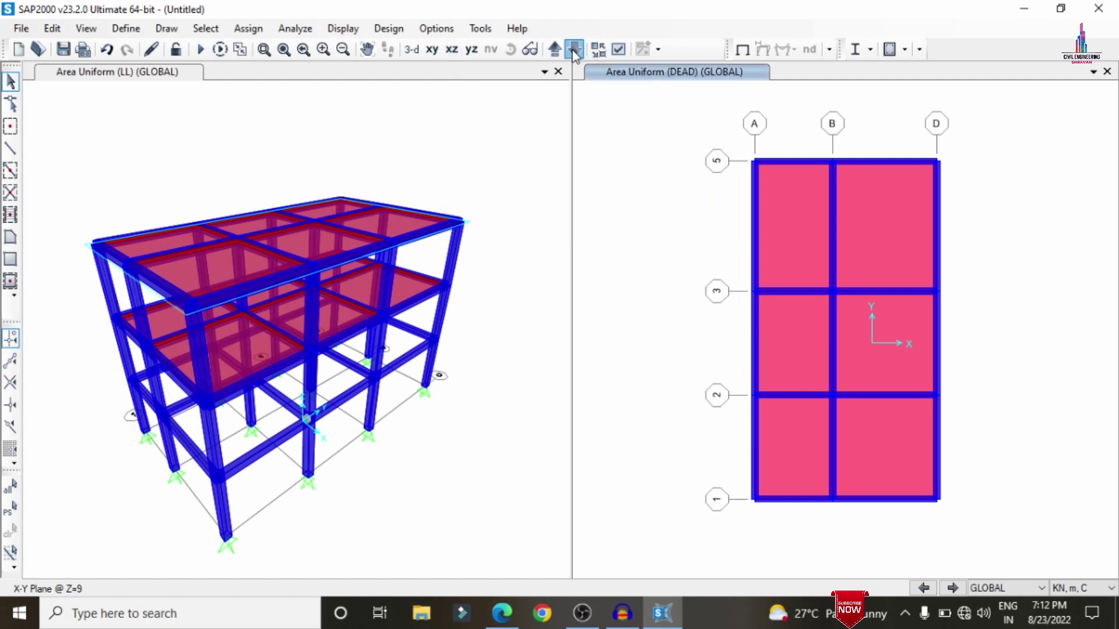
pyautogui.click(575, 50)
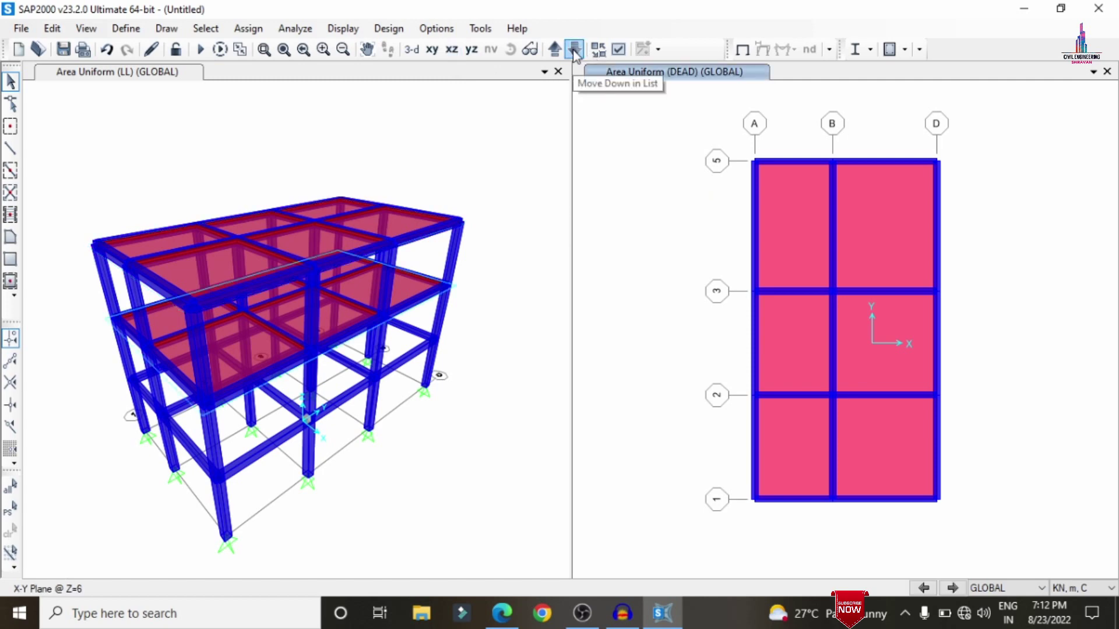
pyautogui.click(574, 50)
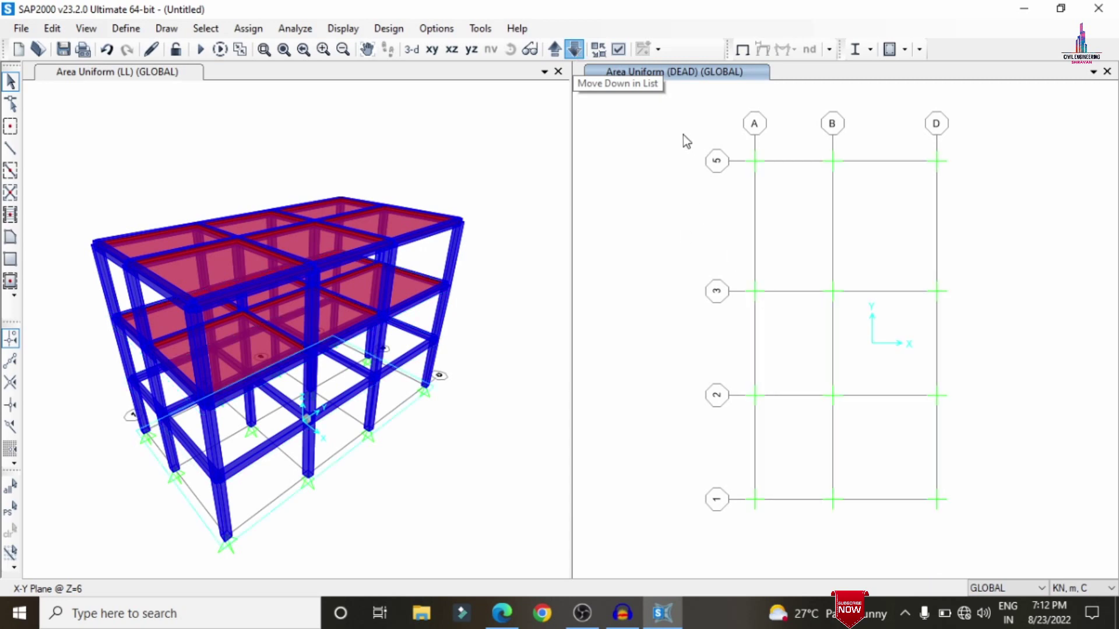
pyautogui.moveTo(678, 124); pyautogui.dragTo(967, 536)
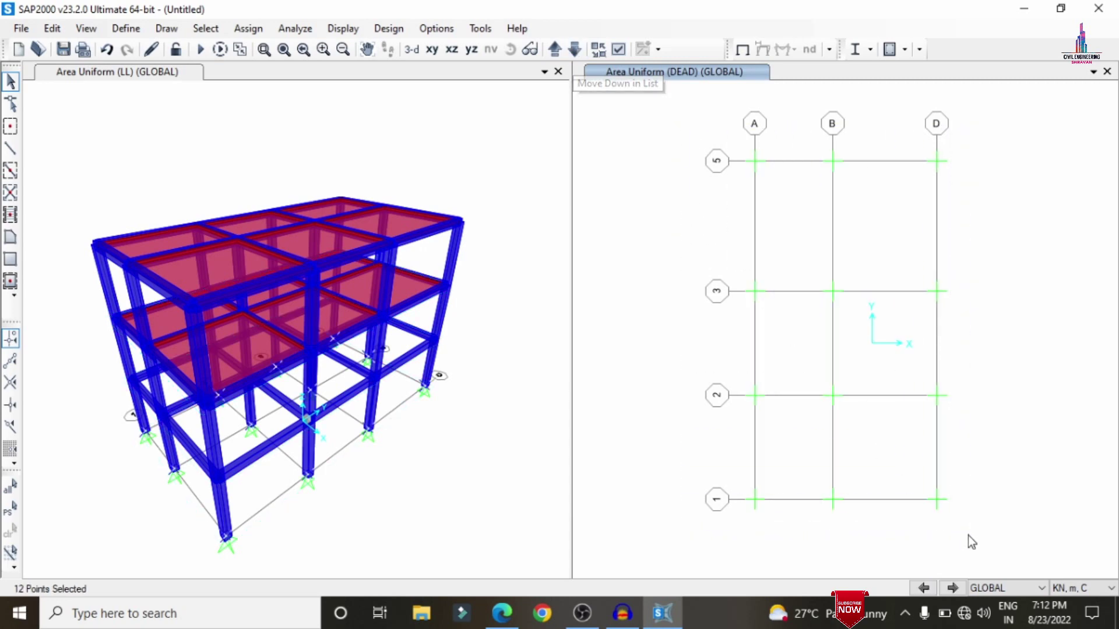
pyautogui.click(248, 29)
pyautogui.moveTo(274, 48)
pyautogui.click(512, 49)
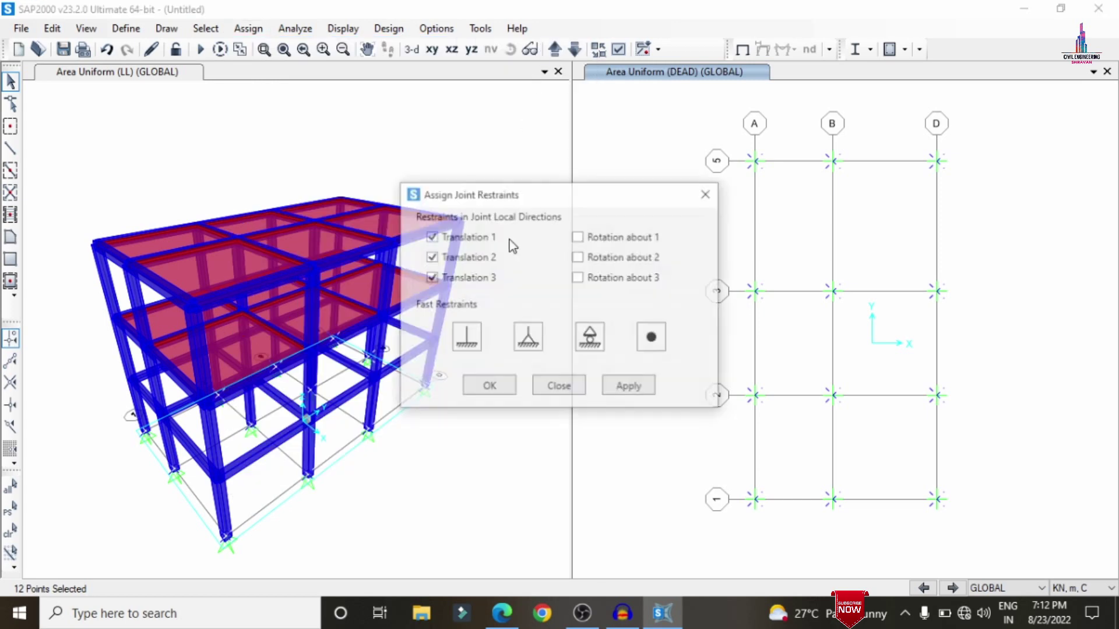
pyautogui.click(466, 338)
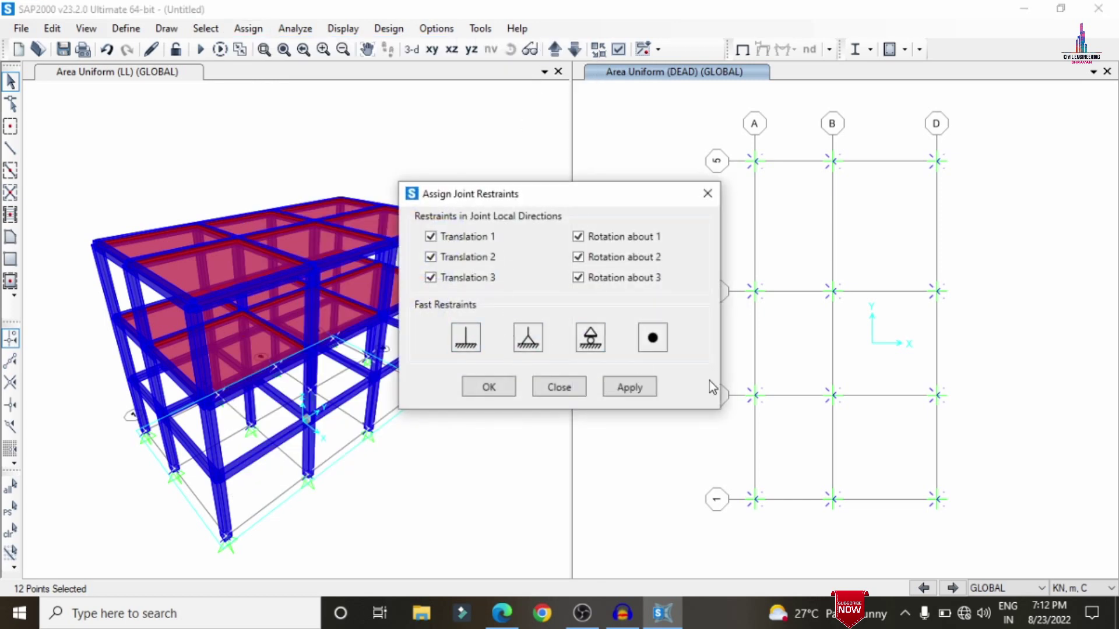
pyautogui.click(633, 387)
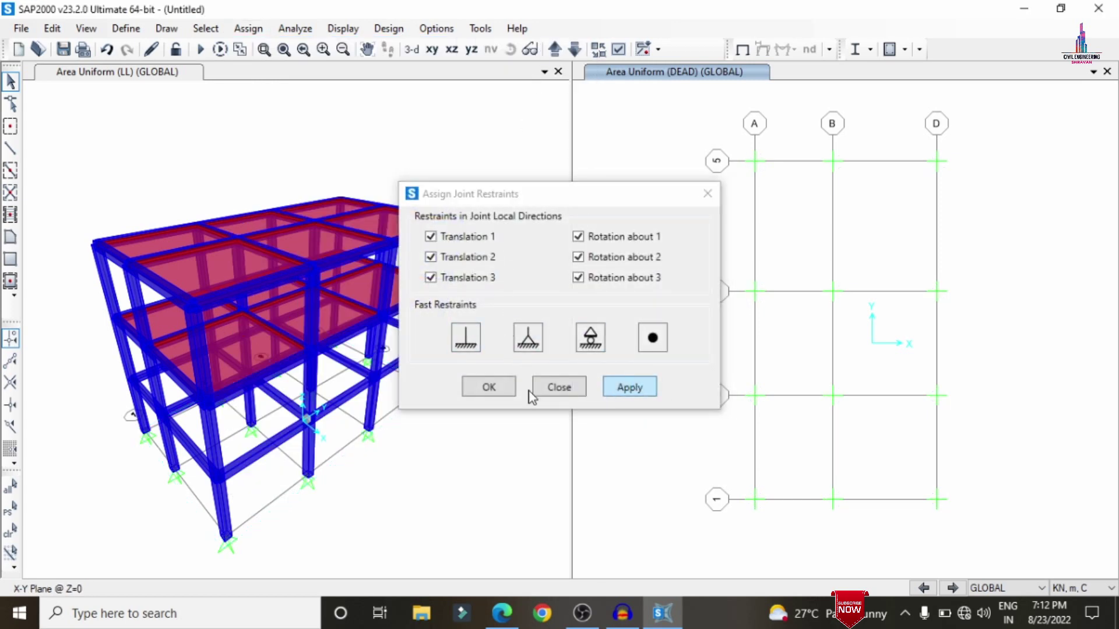
pyautogui.click(484, 389)
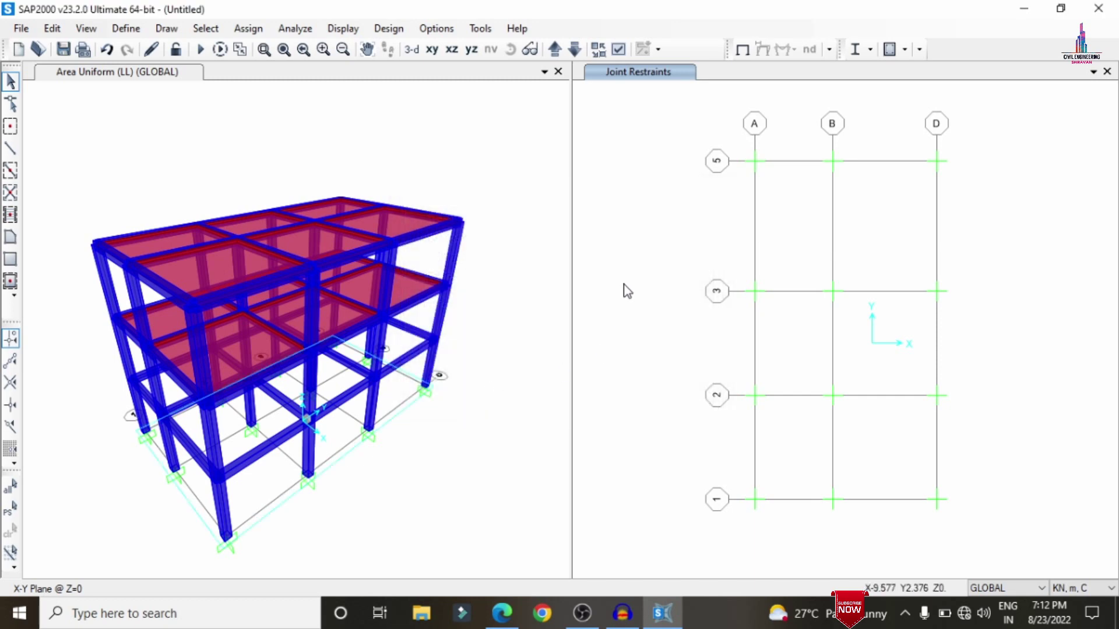
# Step: Add the default code-generated load combinations for concrete frame design
pyautogui.click(124, 29)
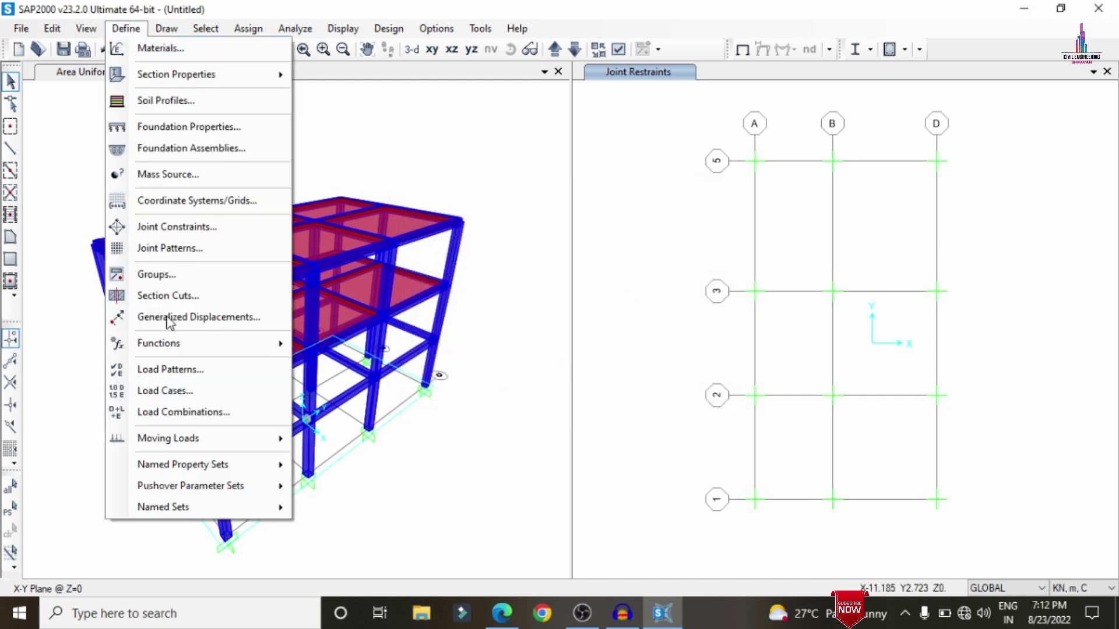
pyautogui.click(198, 413)
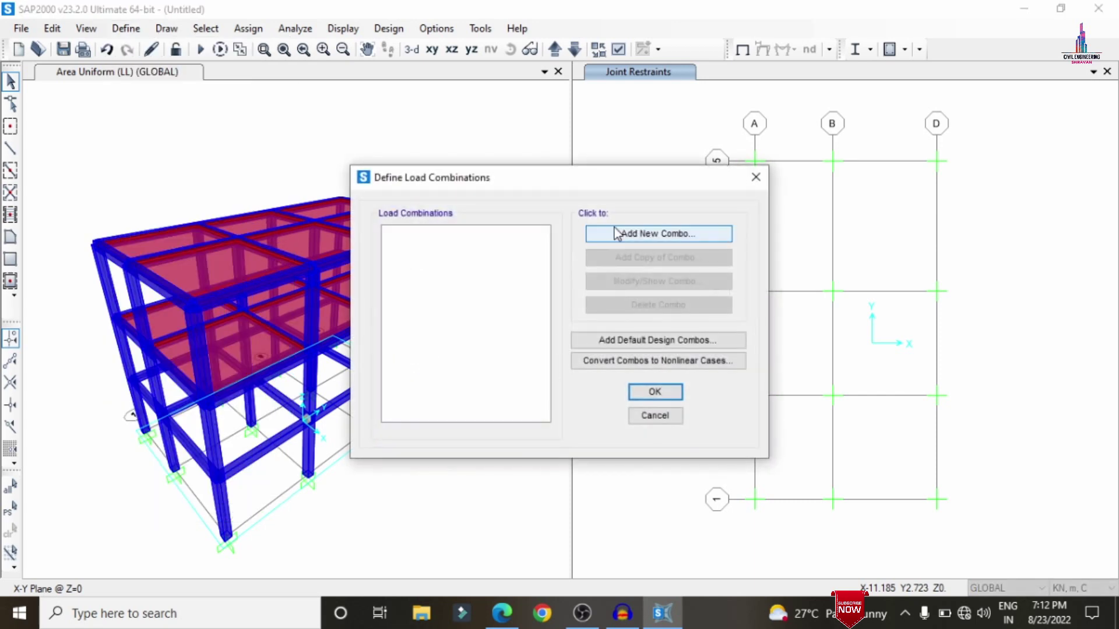
pyautogui.click(642, 342)
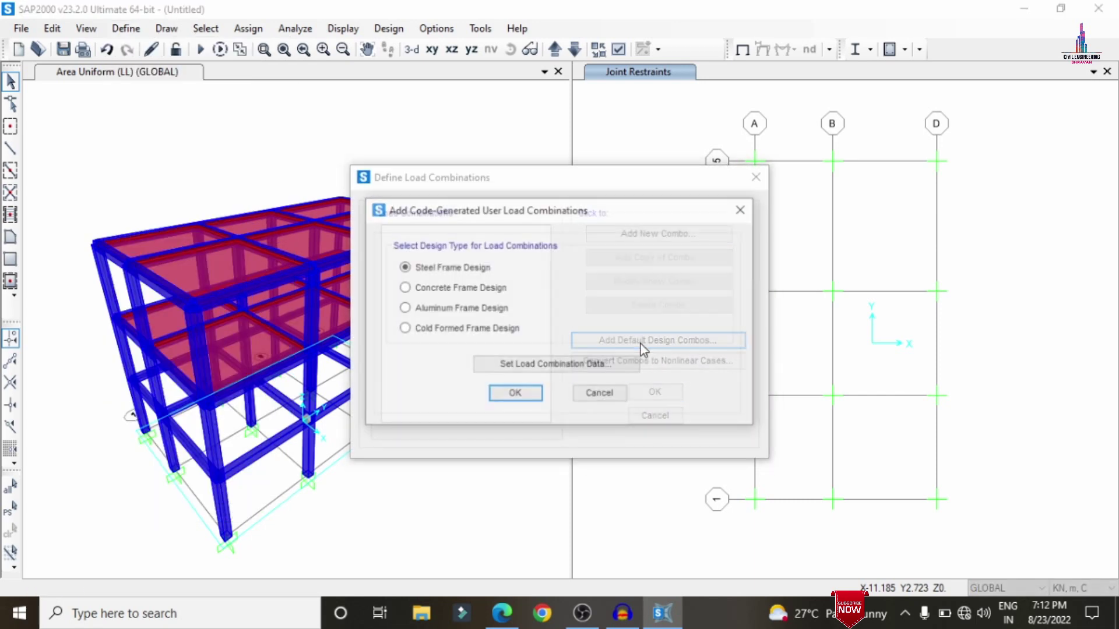
pyautogui.click(464, 289)
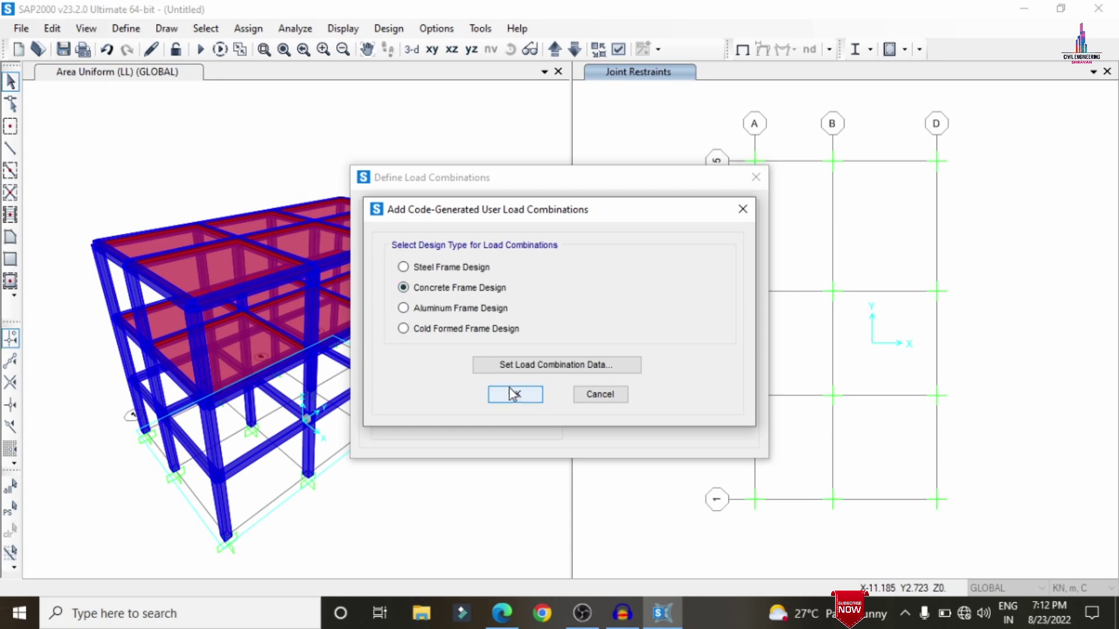
pyautogui.click(513, 394)
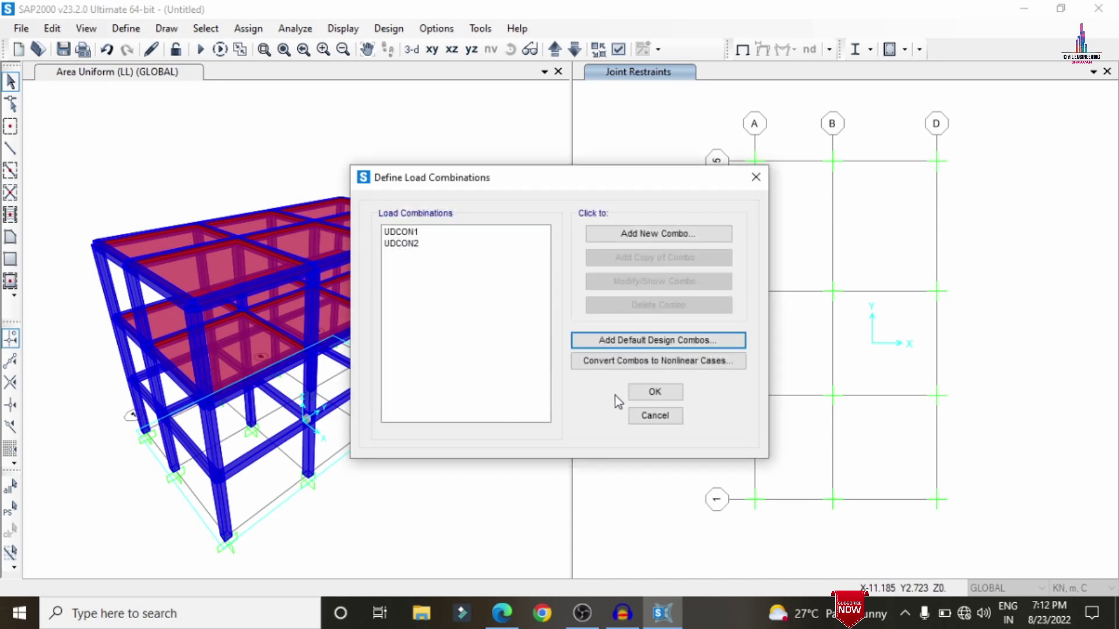
pyautogui.click(644, 397)
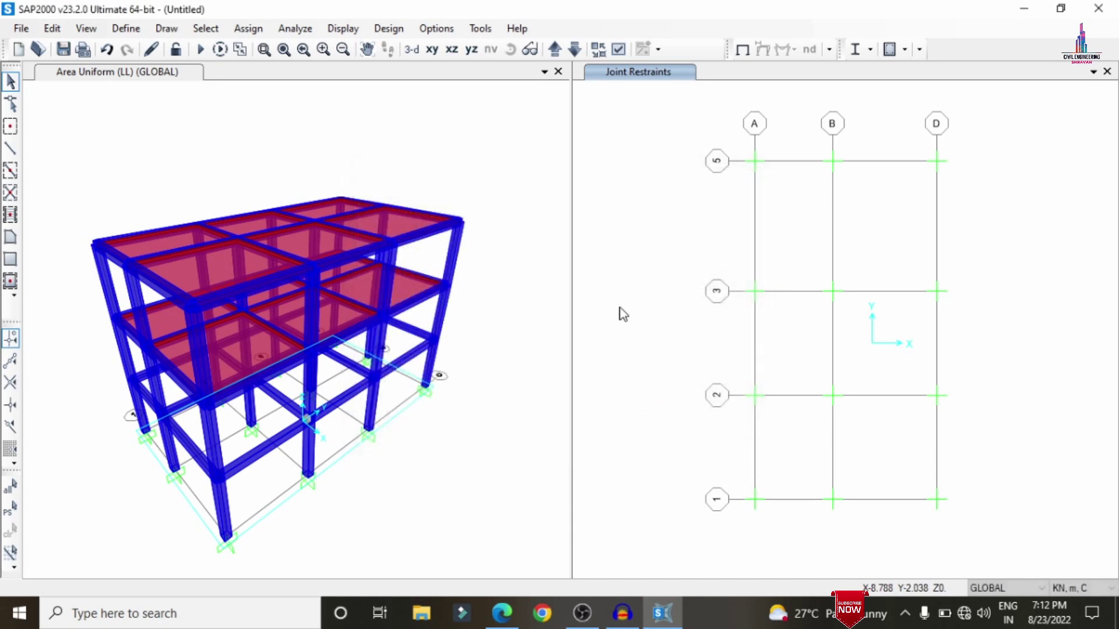
# Step: Set the analysis degrees of freedom to Space Frame and create the analysis model
pyautogui.click(295, 28)
pyautogui.click(323, 45)
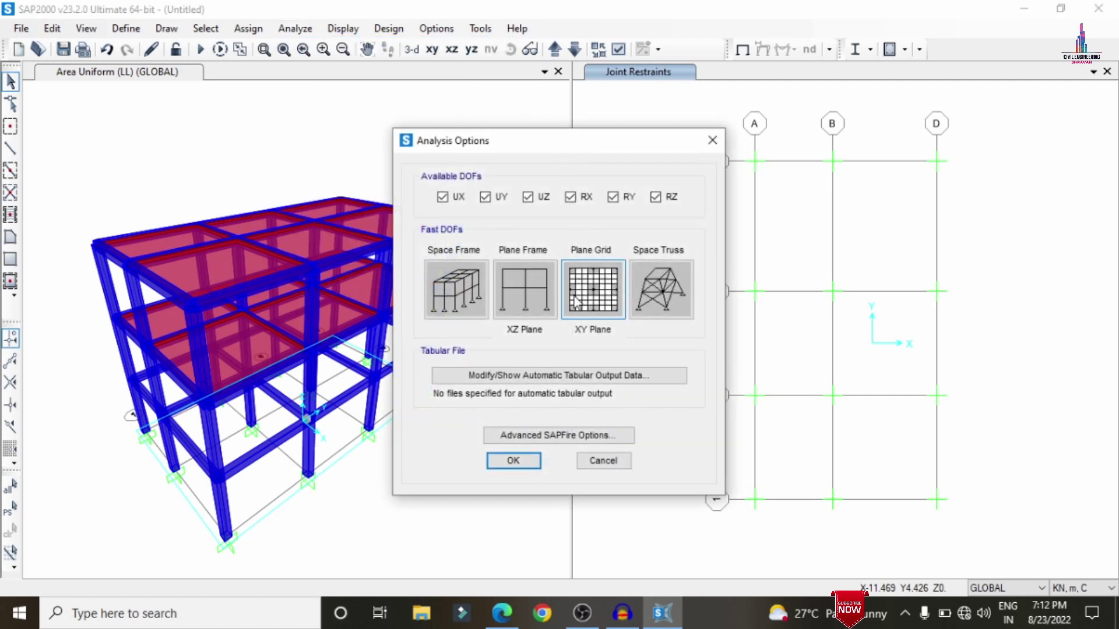
pyautogui.click(452, 285)
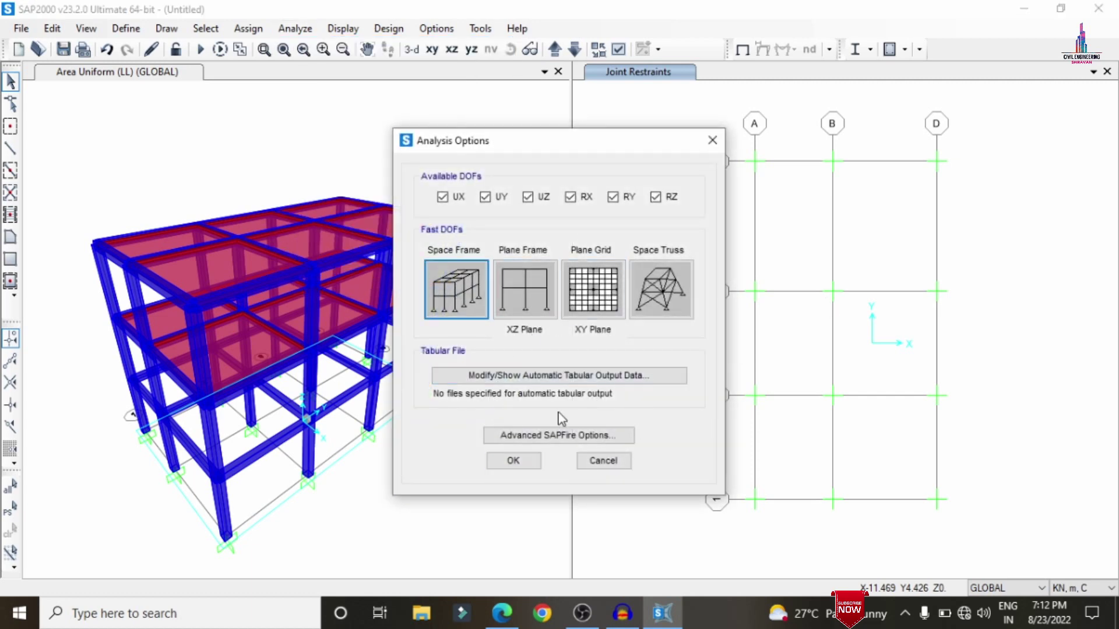
pyautogui.click(511, 460)
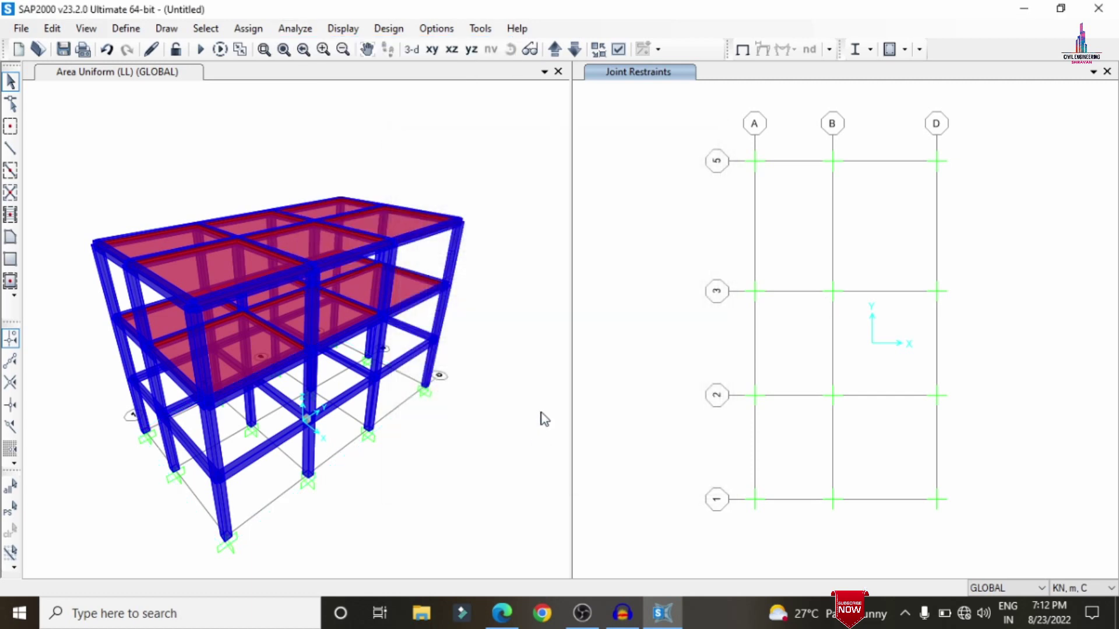
pyautogui.click(295, 28)
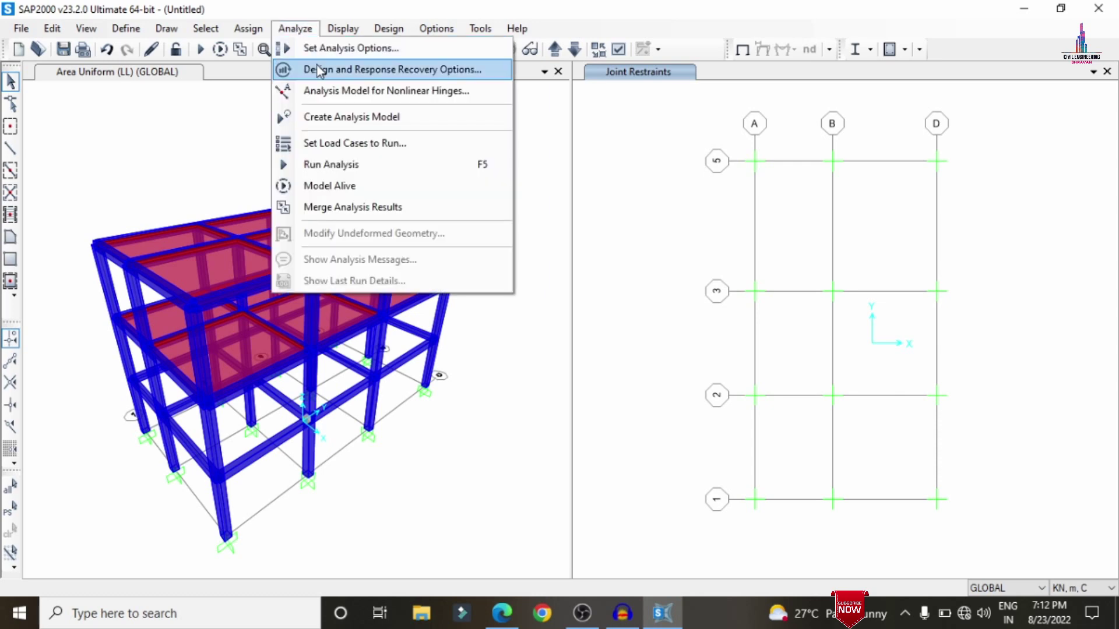
pyautogui.click(364, 118)
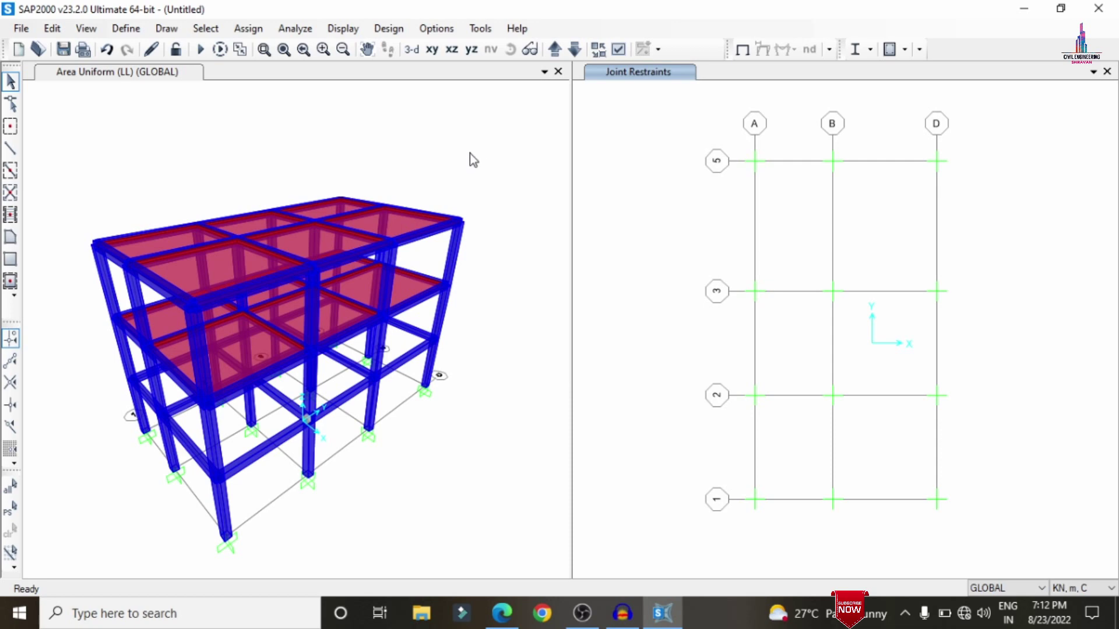
# Step: Start the analysis with the DEAD, MODAL and LL load cases all set to run
pyautogui.click(297, 30)
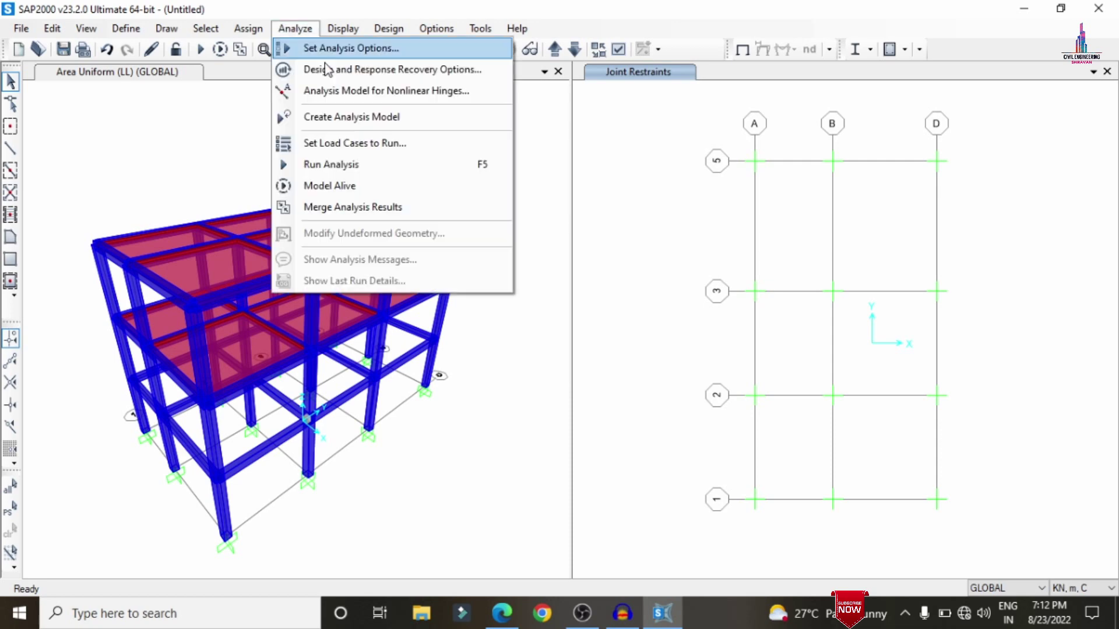
pyautogui.click(340, 143)
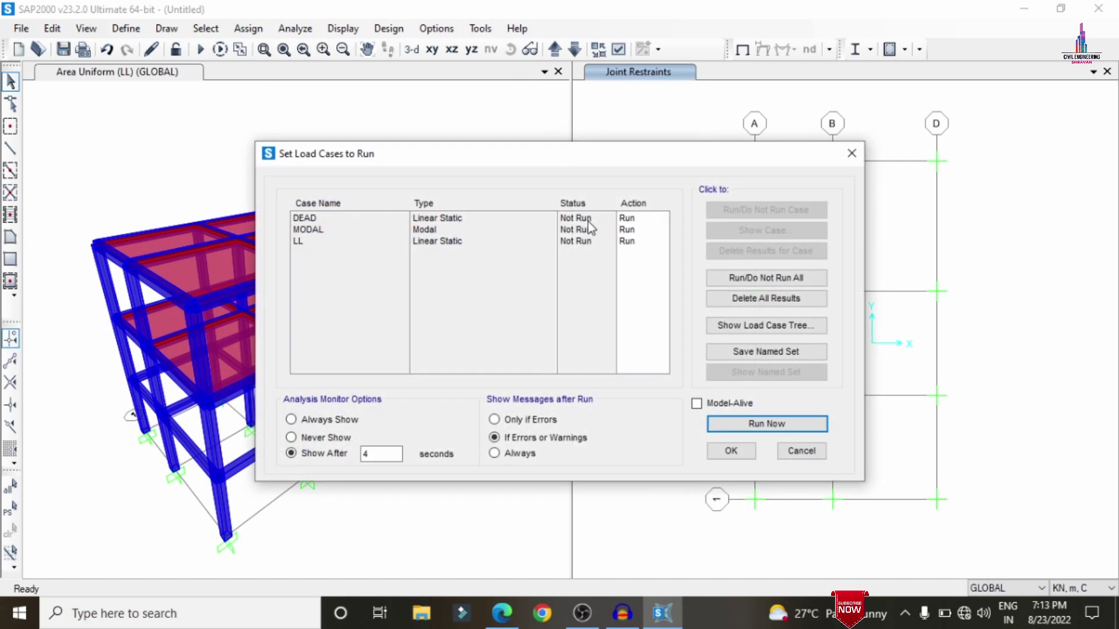
pyautogui.click(729, 422)
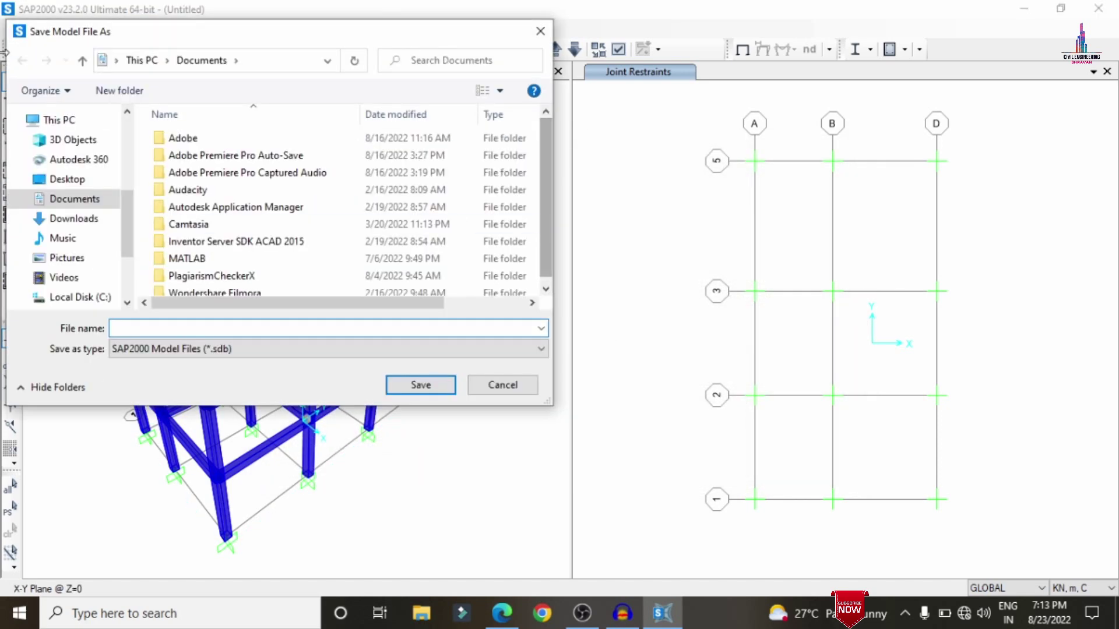
# Step: Save the model as D in a new Desktop folder named G so the analysis can run
pyautogui.click(38, 184)
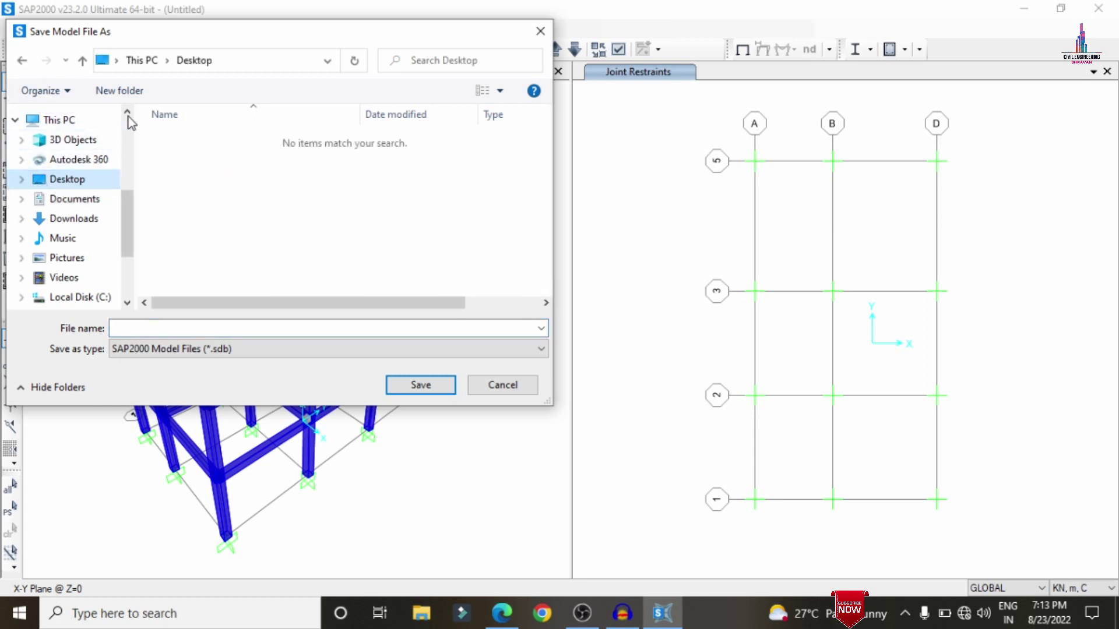
pyautogui.click(119, 91)
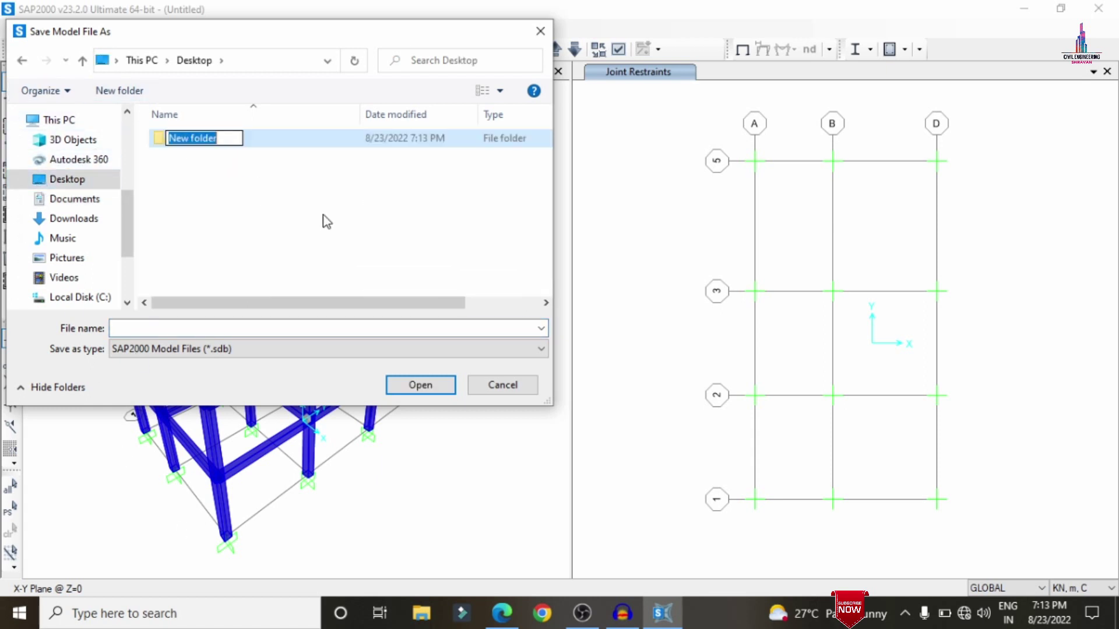
pyautogui.write('G')
pyautogui.press('Return')
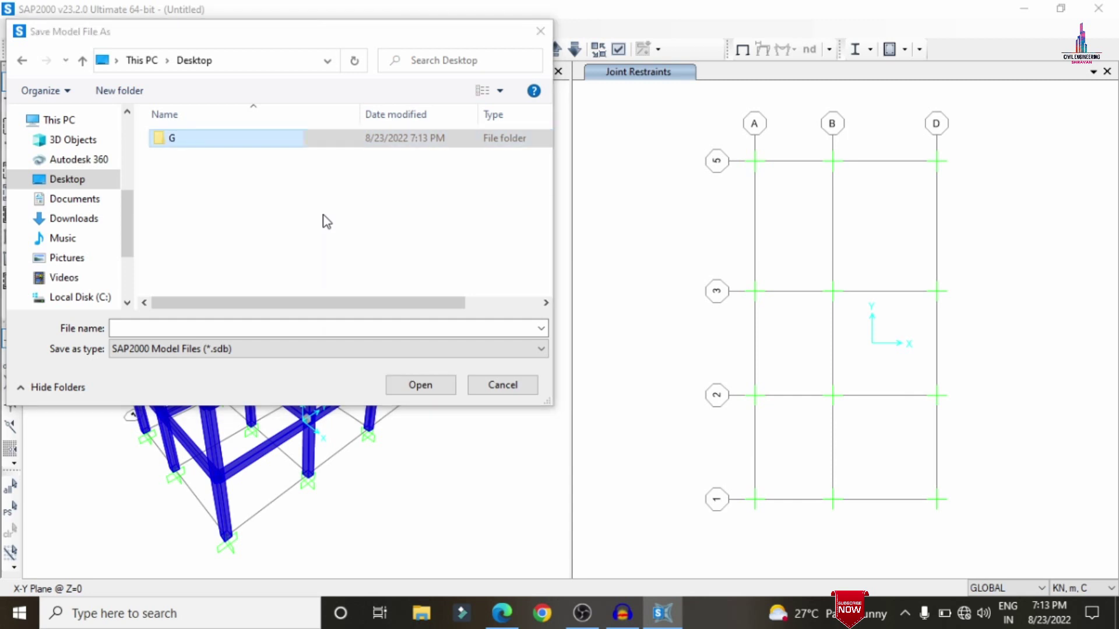
pyautogui.press('Return')
pyautogui.press('Return')
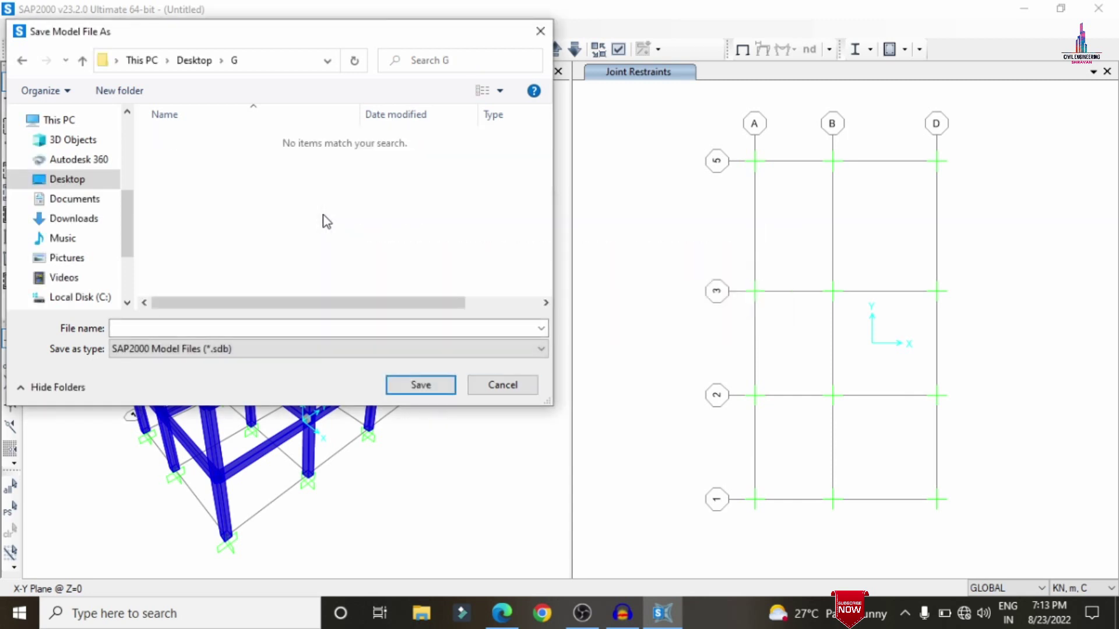
pyautogui.click(142, 327)
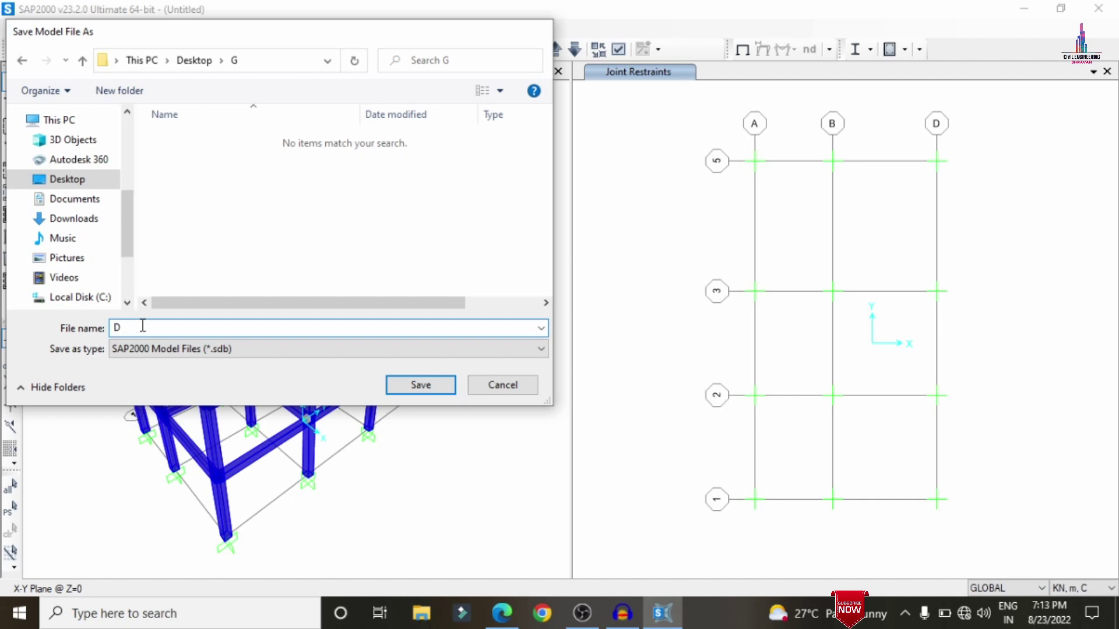
pyautogui.press('Return')
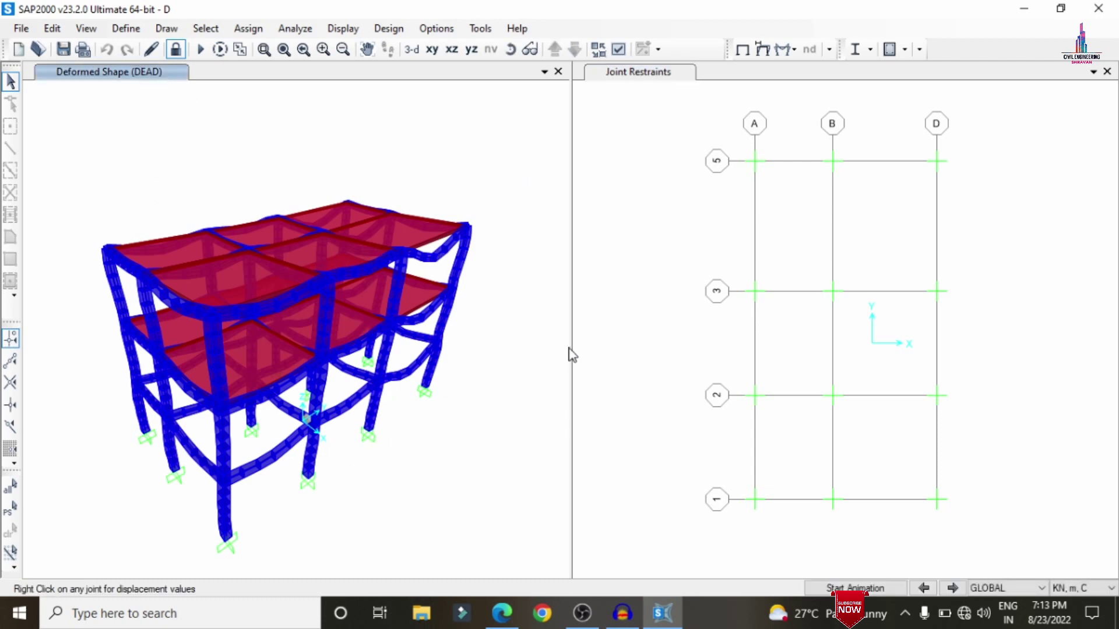
# Step: Inspect the DEAD deformed shape from several sides and change its extruded display to the Standard view type, applied to all windows
pyautogui.click(510, 49)
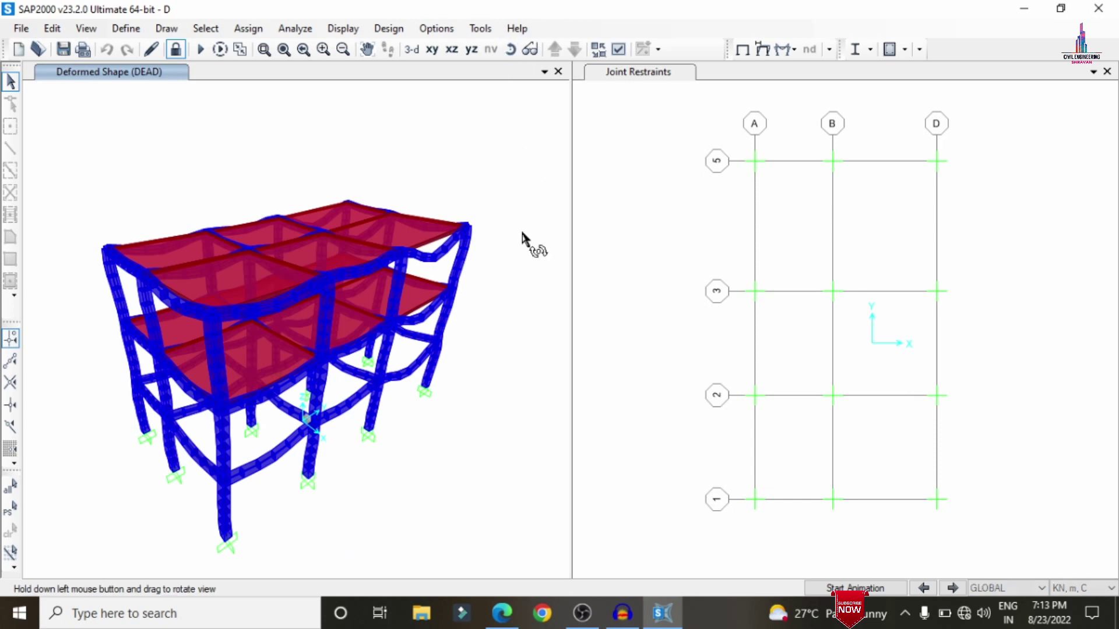
pyautogui.moveTo(521, 233)
pyautogui.mouseDown()
pyautogui.moveTo(491, 317)
pyautogui.moveTo(386, 284)
pyautogui.mouseUp()
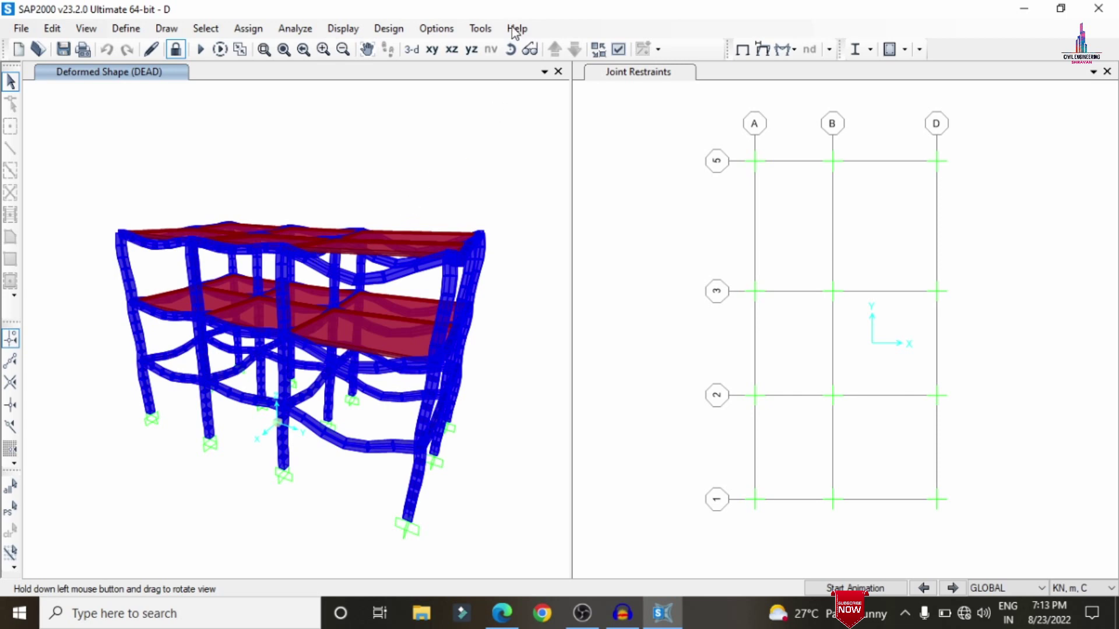
pyautogui.click(511, 49)
pyautogui.moveTo(564, 298); pyautogui.dragTo(398, 291)
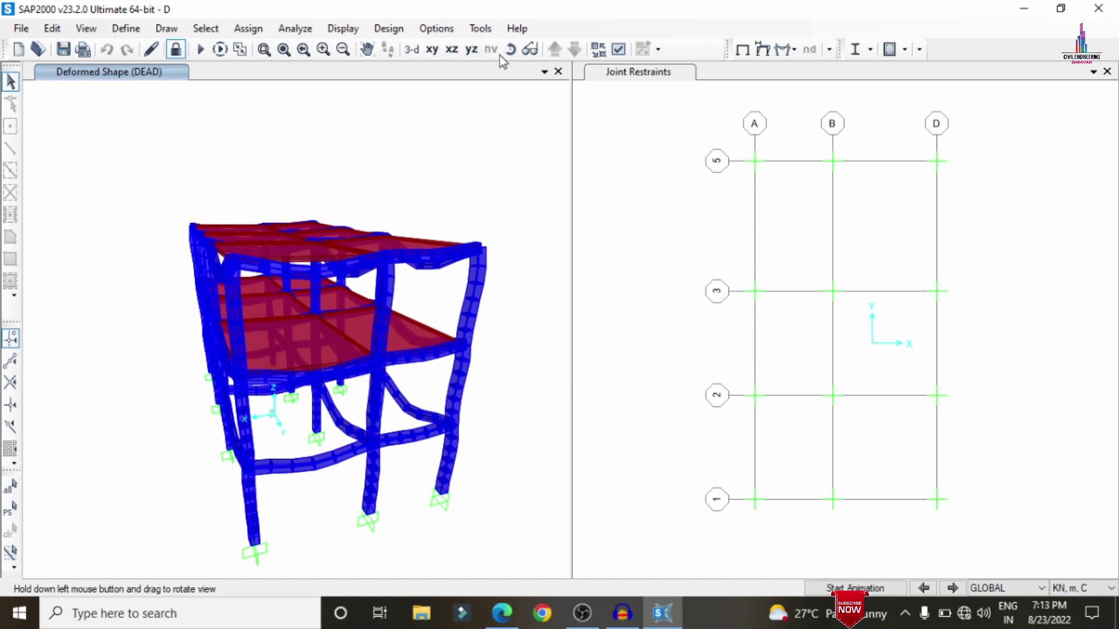
pyautogui.click(619, 49)
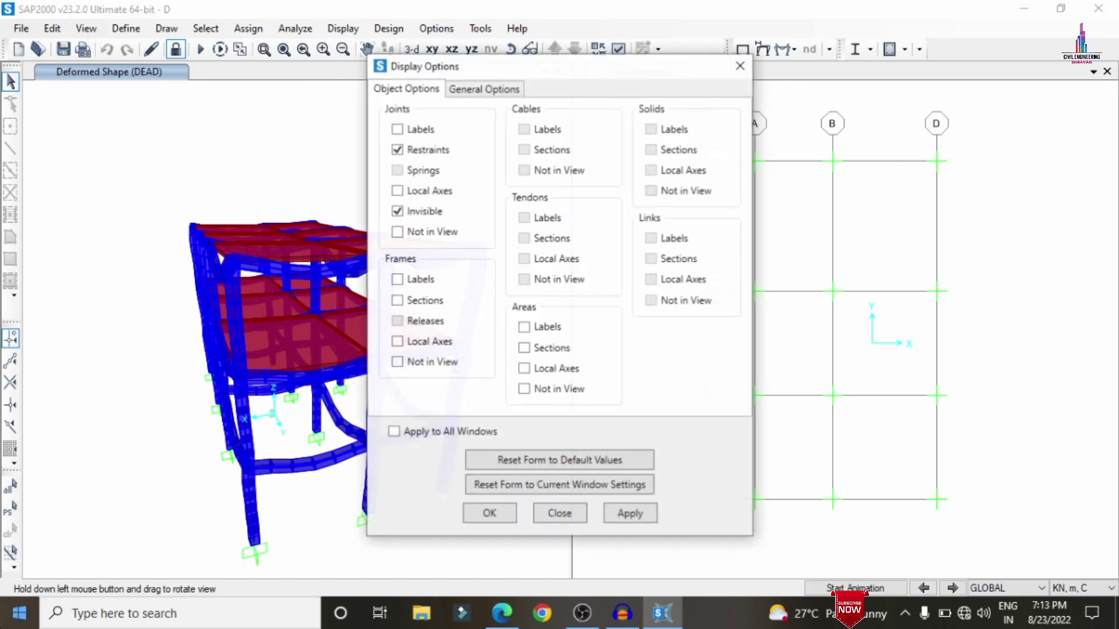
pyautogui.click(493, 88)
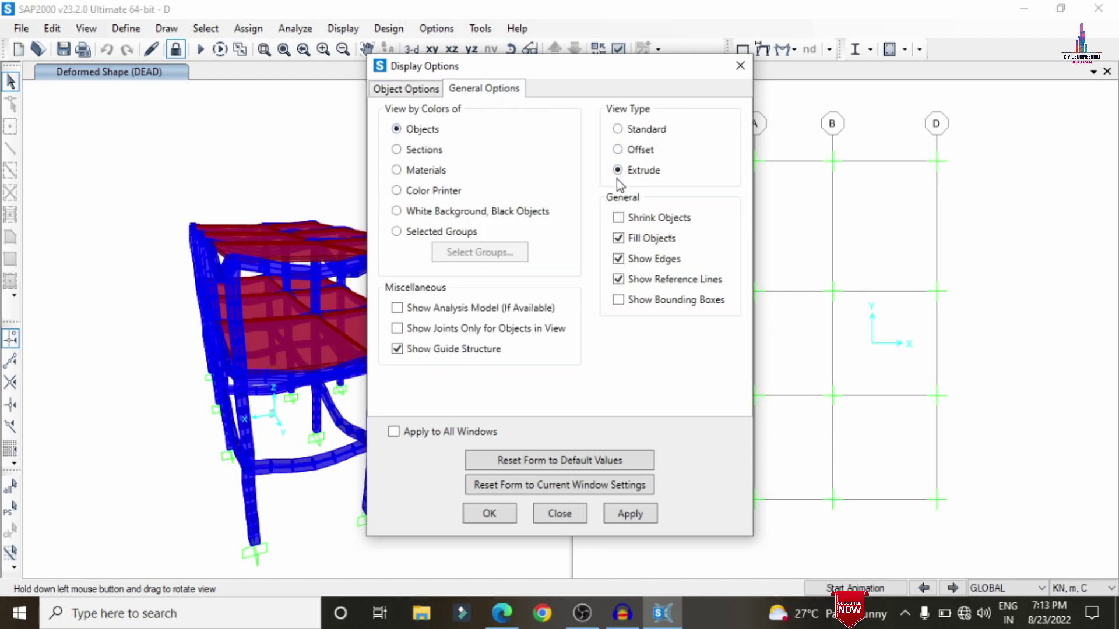
pyautogui.click(619, 258)
pyautogui.click(618, 258)
pyautogui.click(618, 129)
pyautogui.click(413, 435)
pyautogui.click(629, 513)
pyautogui.click(487, 514)
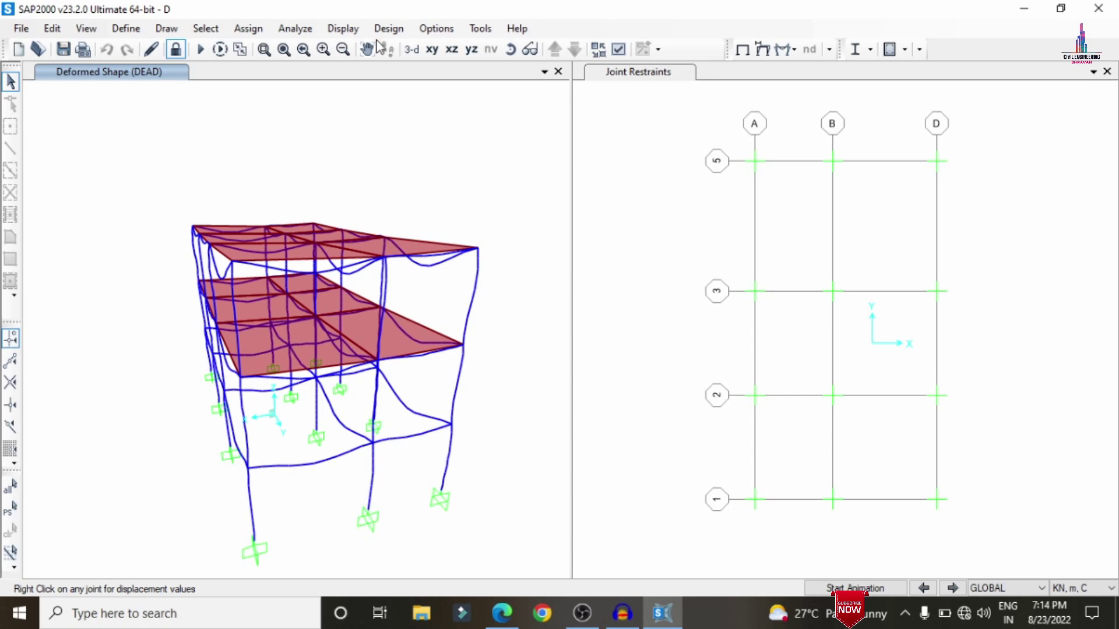
# Step: Display the frames' Shear 2-2 force diagram for the DEAD case, keeping the model unobstructed by the settings dialog
pyautogui.click(344, 28)
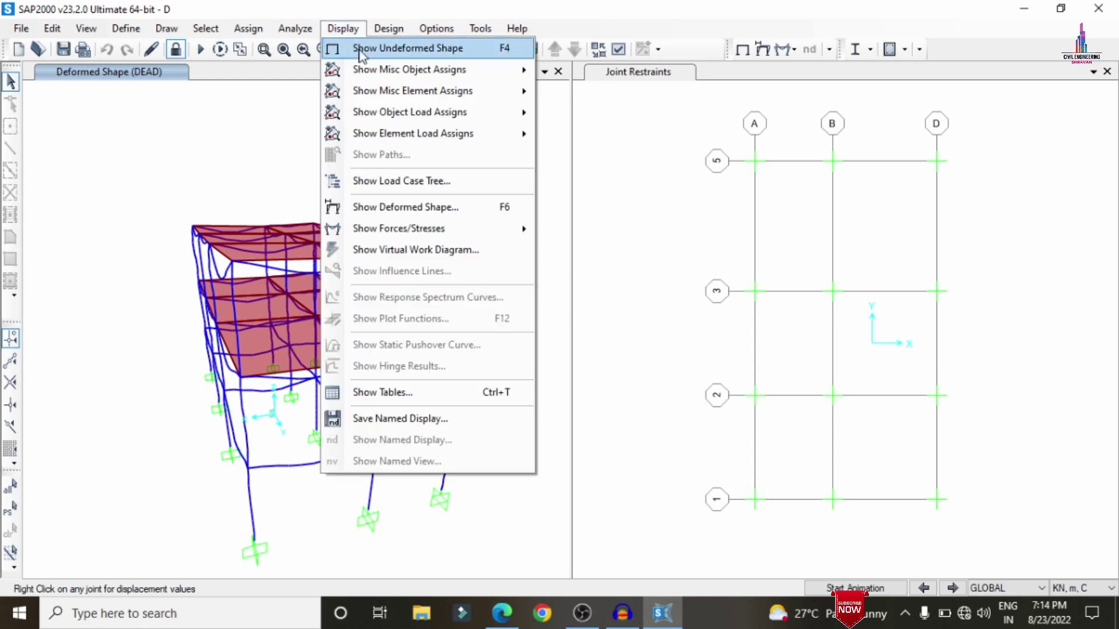
pyautogui.moveTo(394, 229)
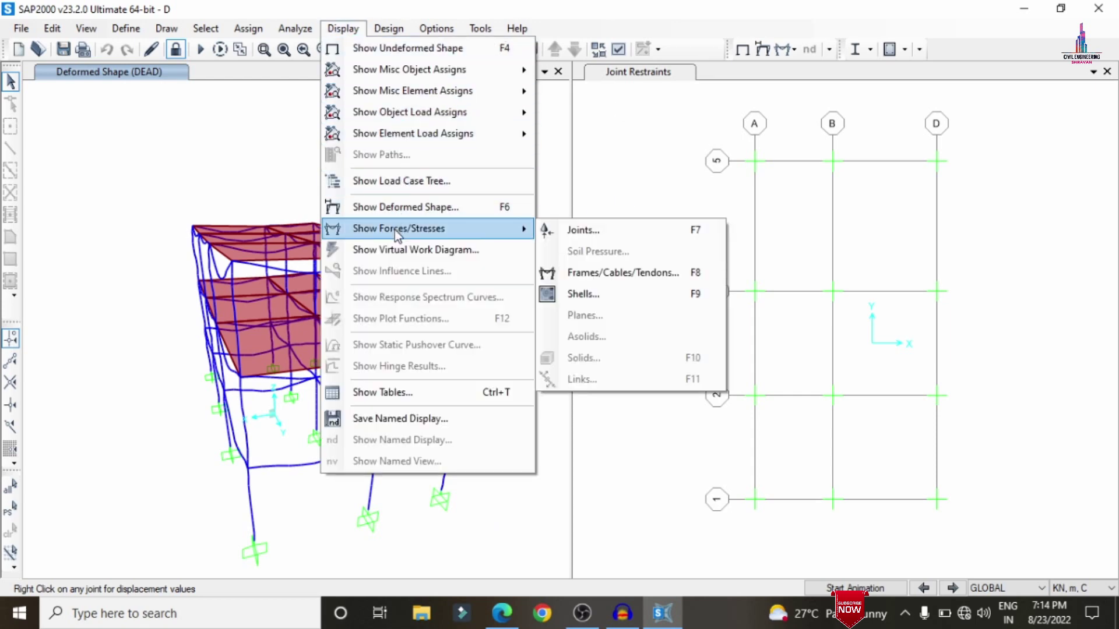
pyautogui.click(596, 275)
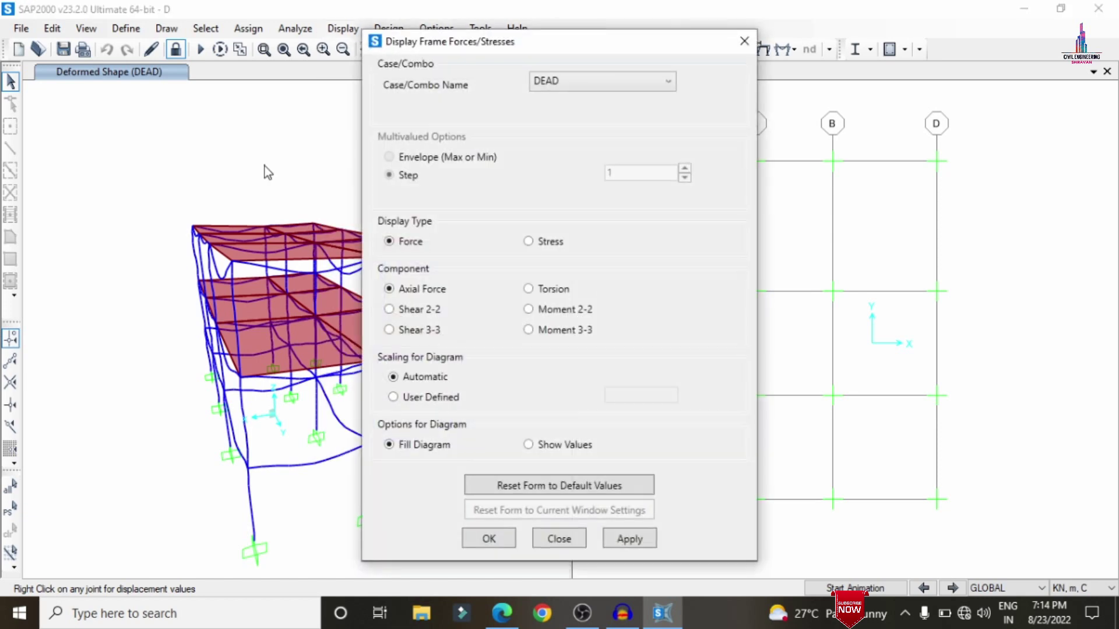
pyautogui.click(427, 310)
pyautogui.click(630, 539)
pyautogui.moveTo(520, 52); pyautogui.dragTo(717, 24)
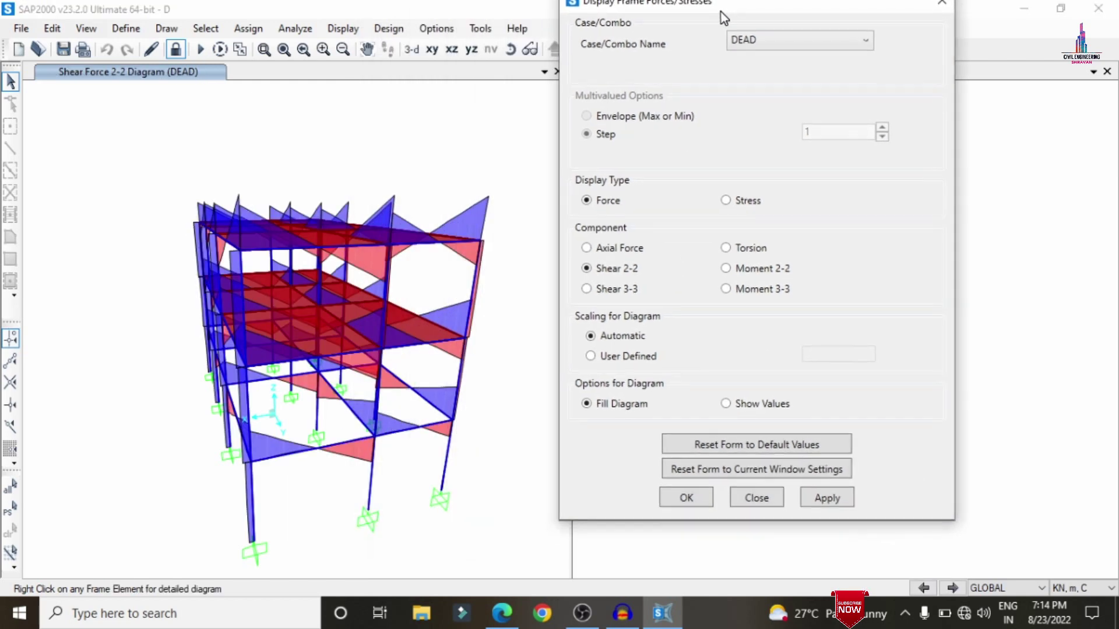
# Step: Display the frames' Moment 3-3 diagram for the DEAD case in the default 3D view
pyautogui.click(748, 304)
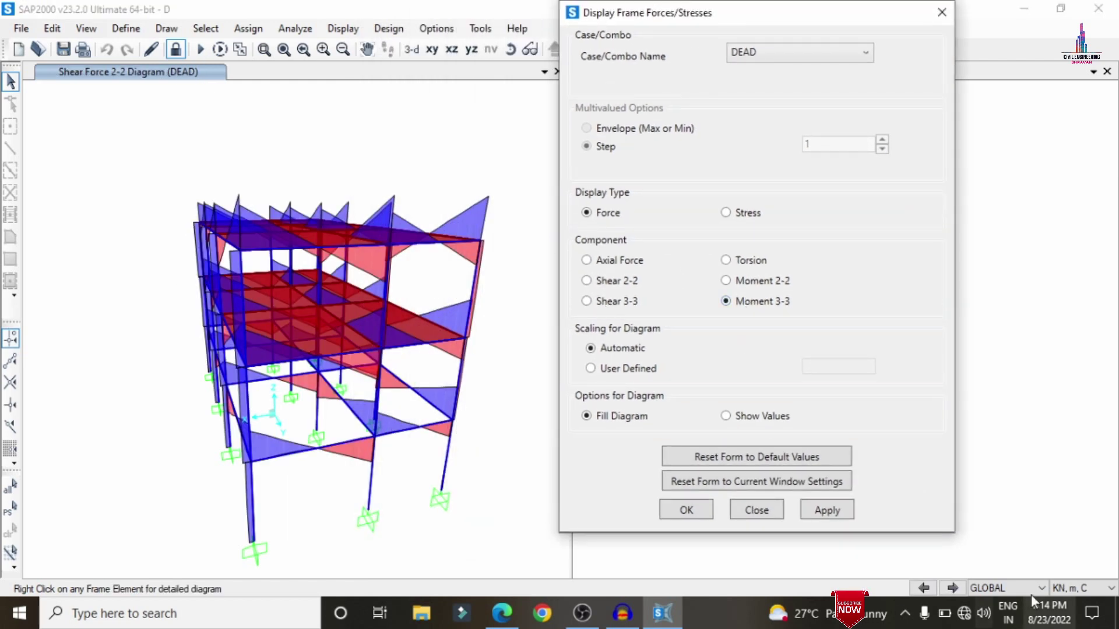
pyautogui.click(826, 510)
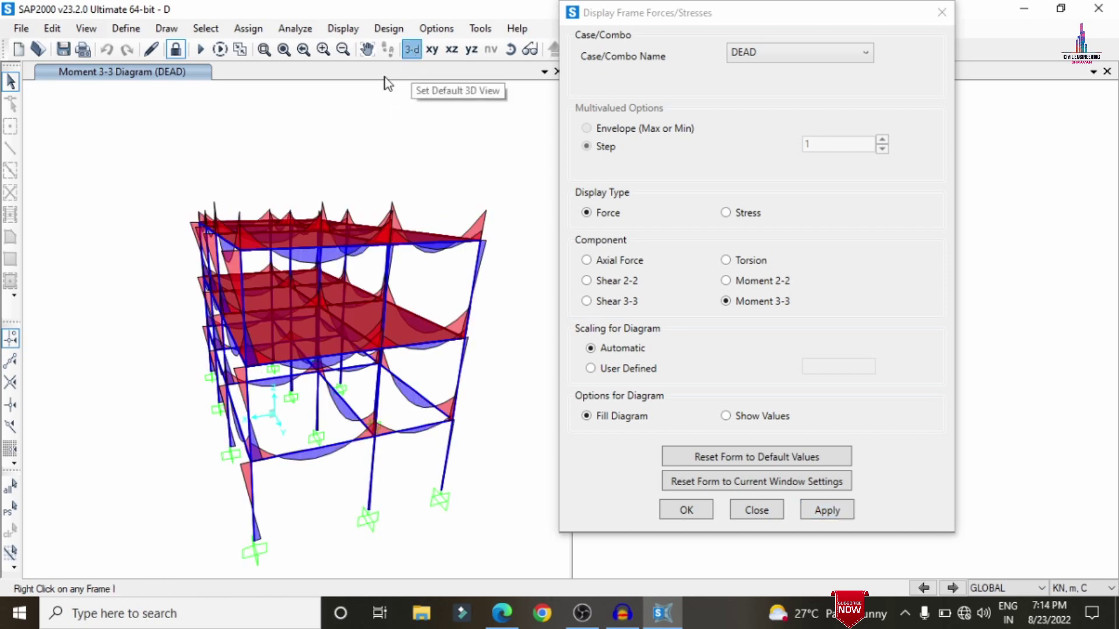
pyautogui.click(411, 50)
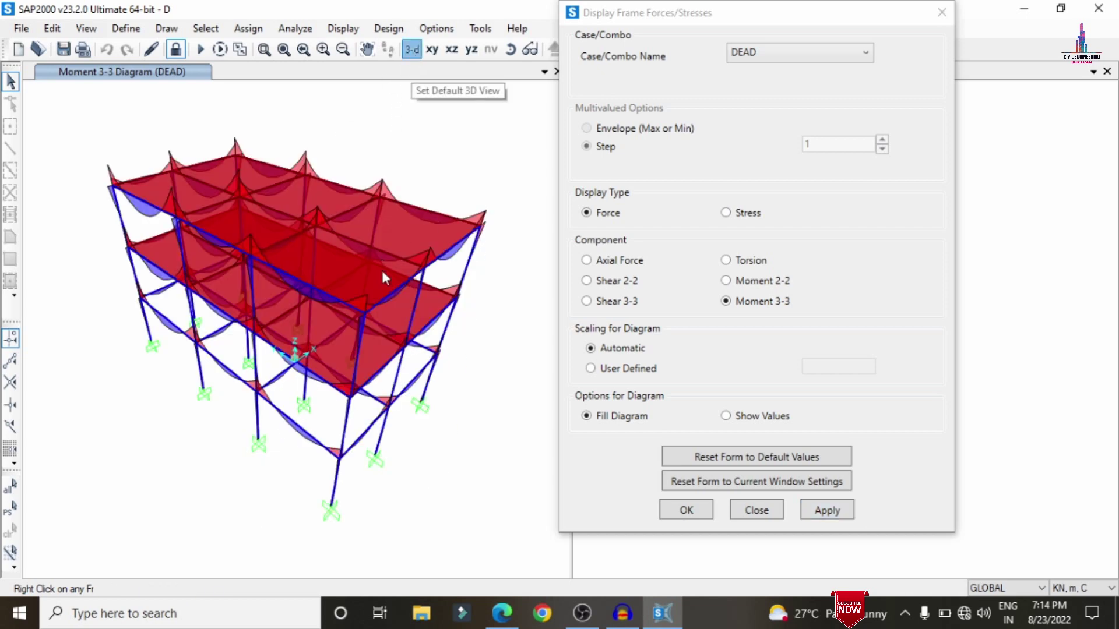
# Step: Display the frames' Torsion diagram for the DEAD case and close the force display settings
pyautogui.click(757, 261)
pyautogui.click(819, 509)
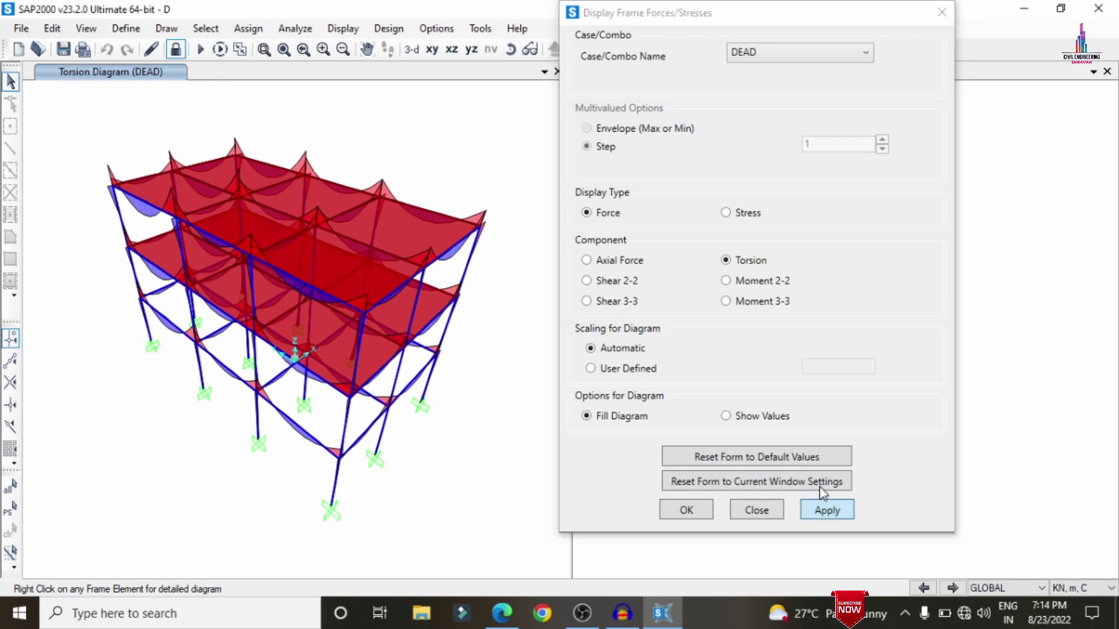
pyautogui.click(681, 511)
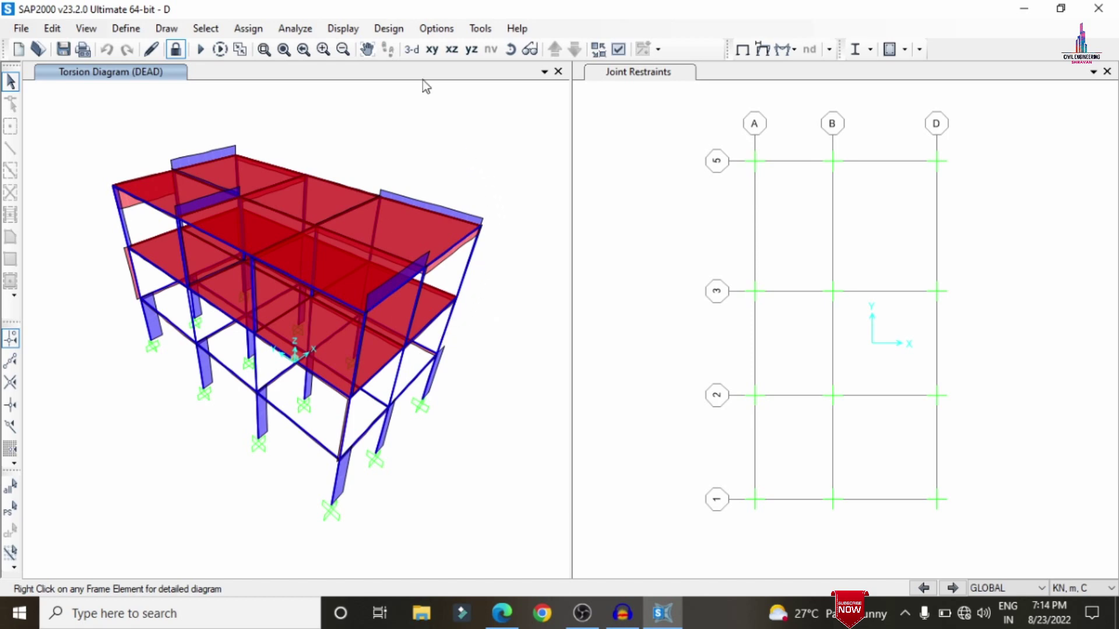
# Step: Set the concrete frame design code to Indian IS 456-2000 in the design preferences
pyautogui.click(389, 28)
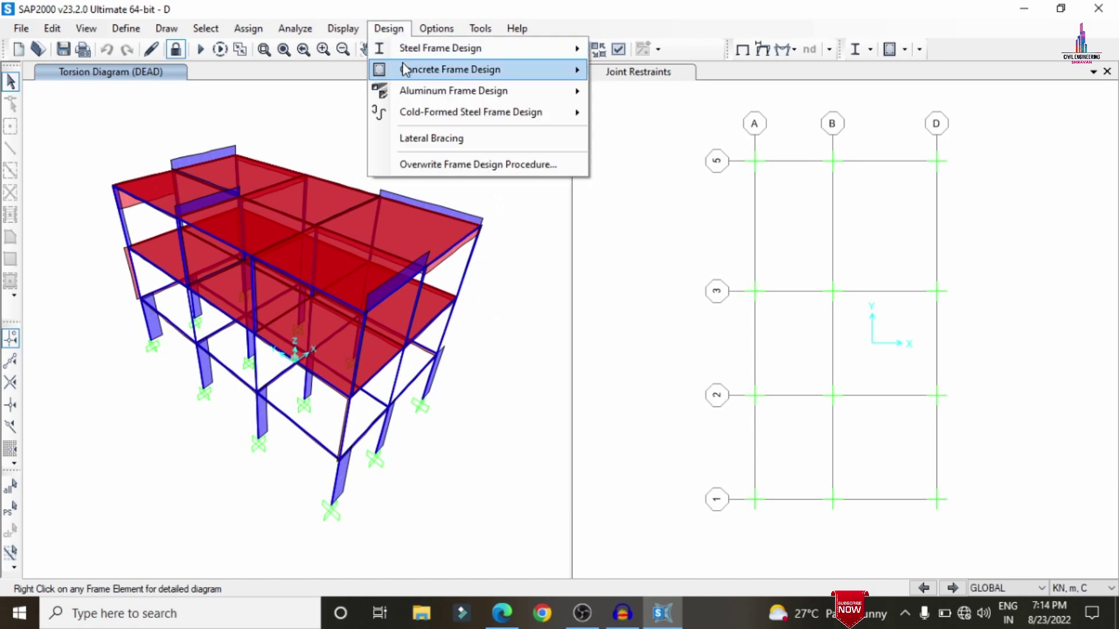
pyautogui.moveTo(403, 68)
pyautogui.click(686, 70)
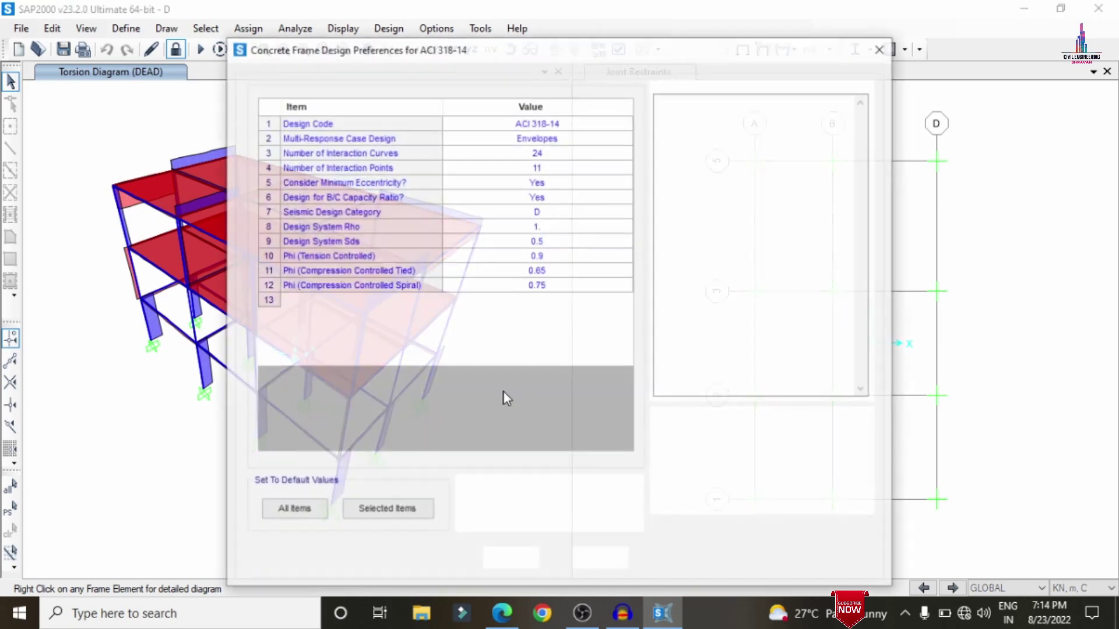
pyautogui.click(589, 127)
pyautogui.click(602, 128)
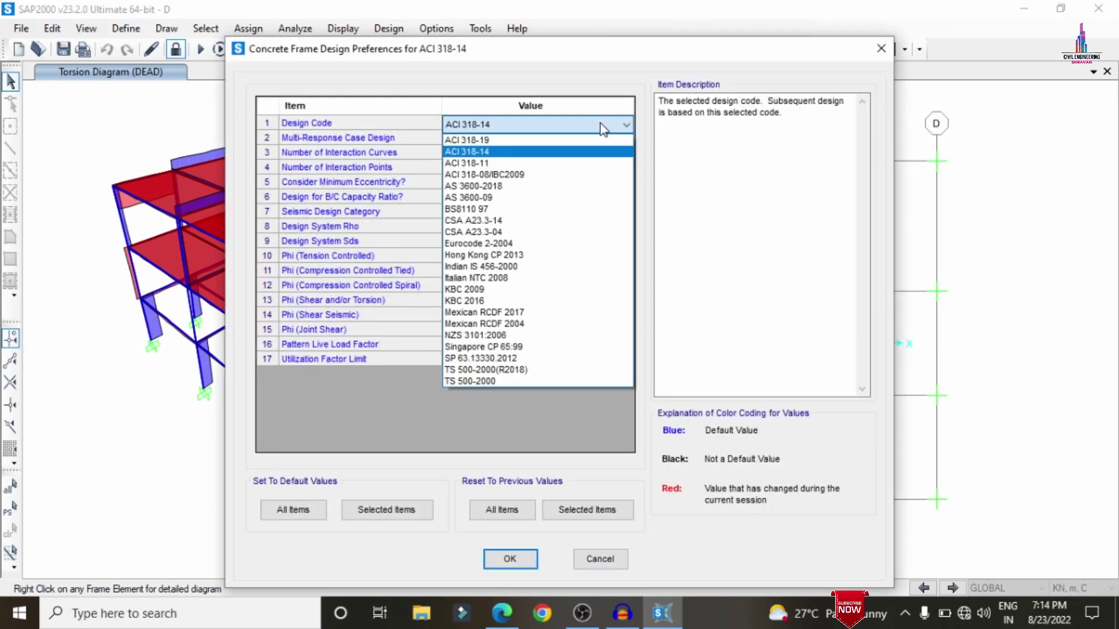
pyautogui.press('i')
pyautogui.press('Return')
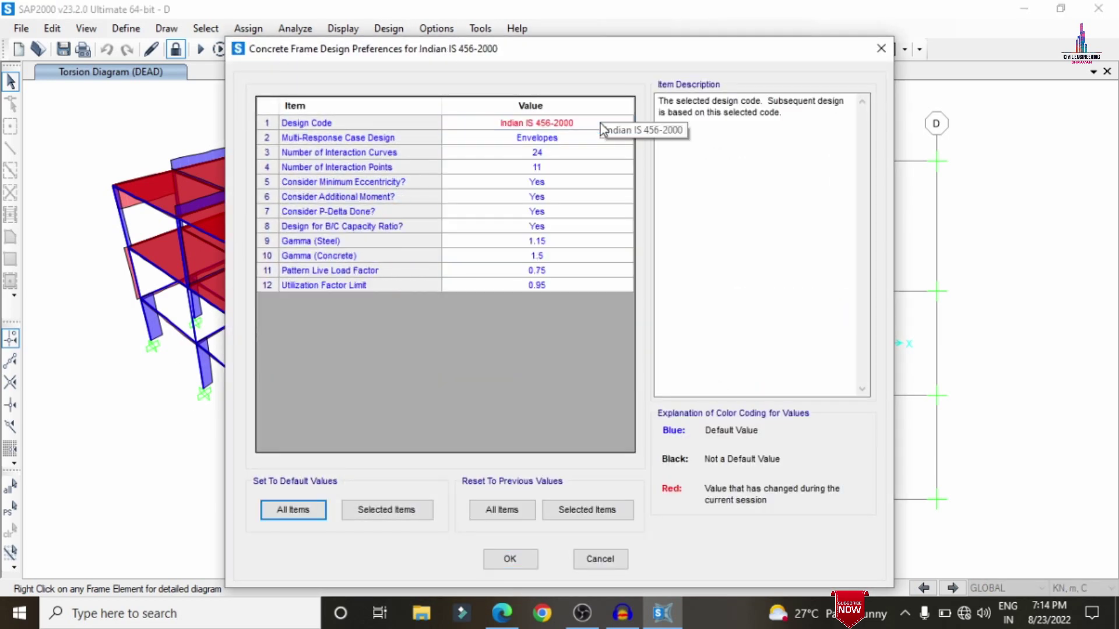
pyautogui.click(516, 559)
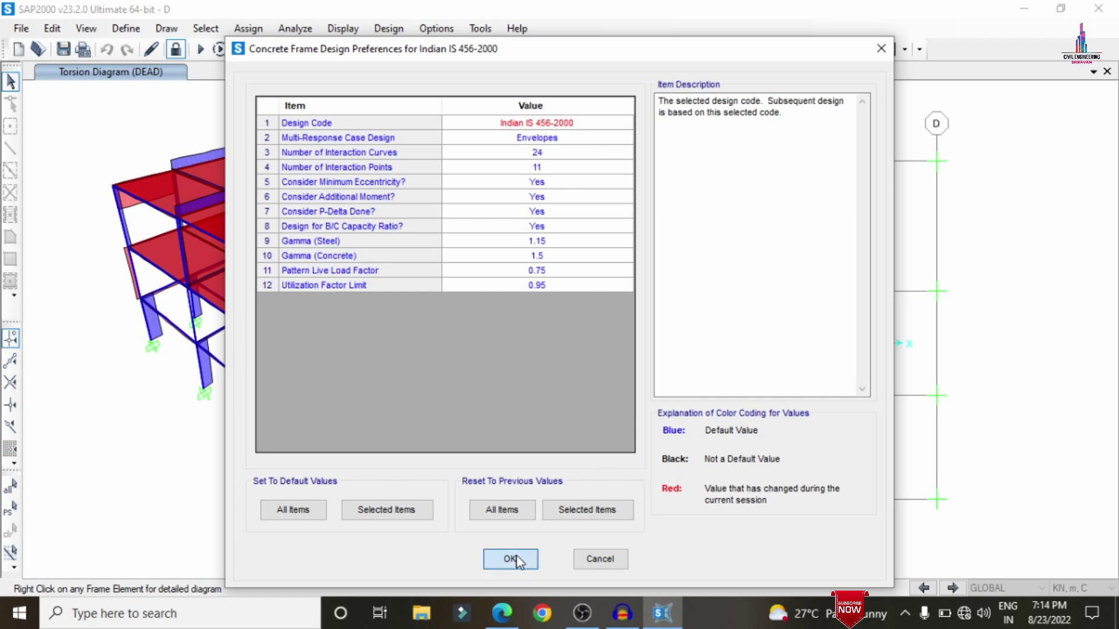
# Step: Accept UDCON1 and UDCON2 as the strength design combinations for the concrete frame, keeping automatic code-based combination generation enabled
pyautogui.click(389, 29)
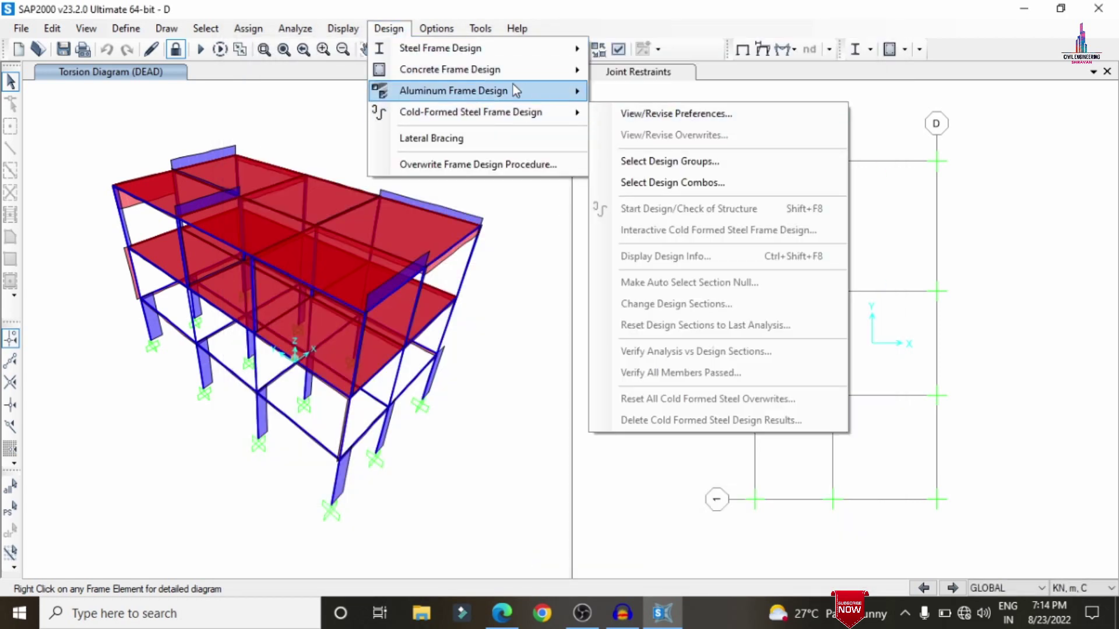
pyautogui.moveTo(453, 71)
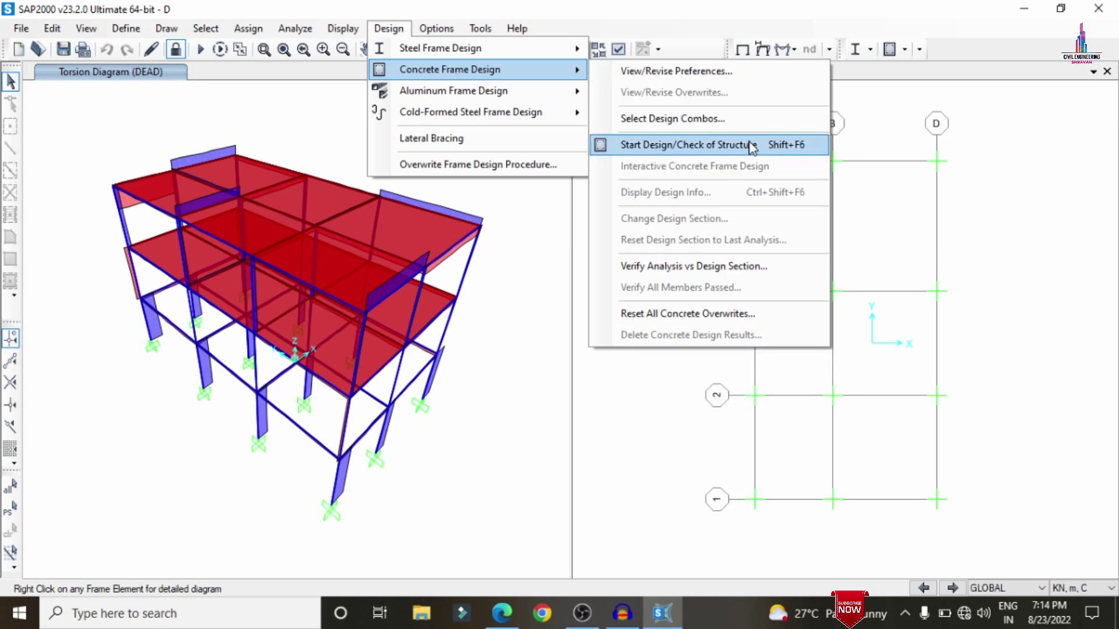
pyautogui.click(705, 126)
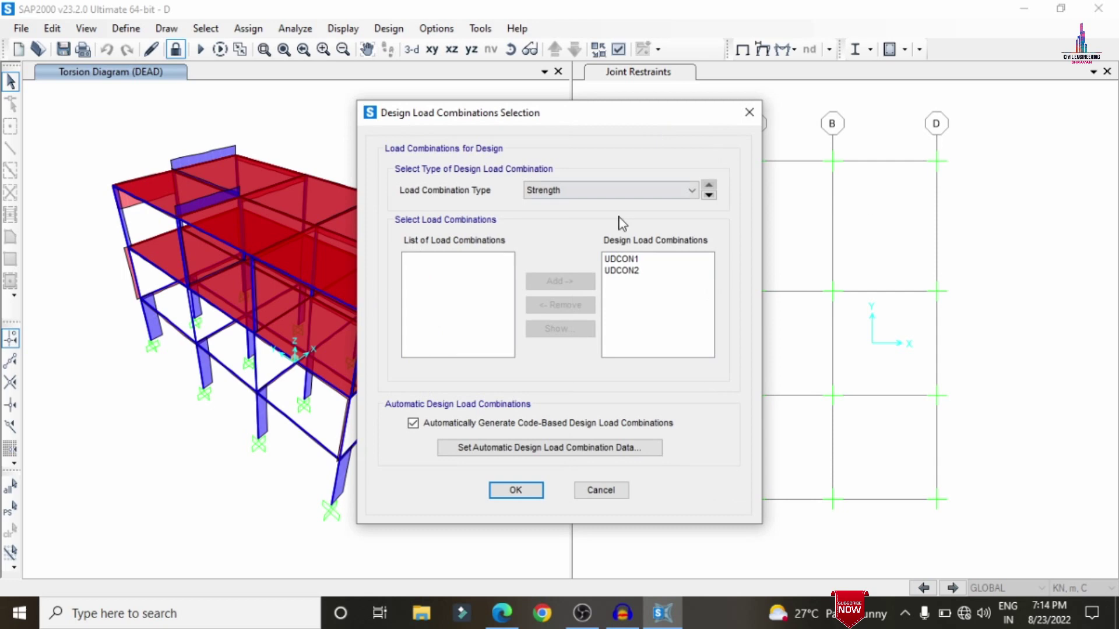
pyautogui.click(513, 489)
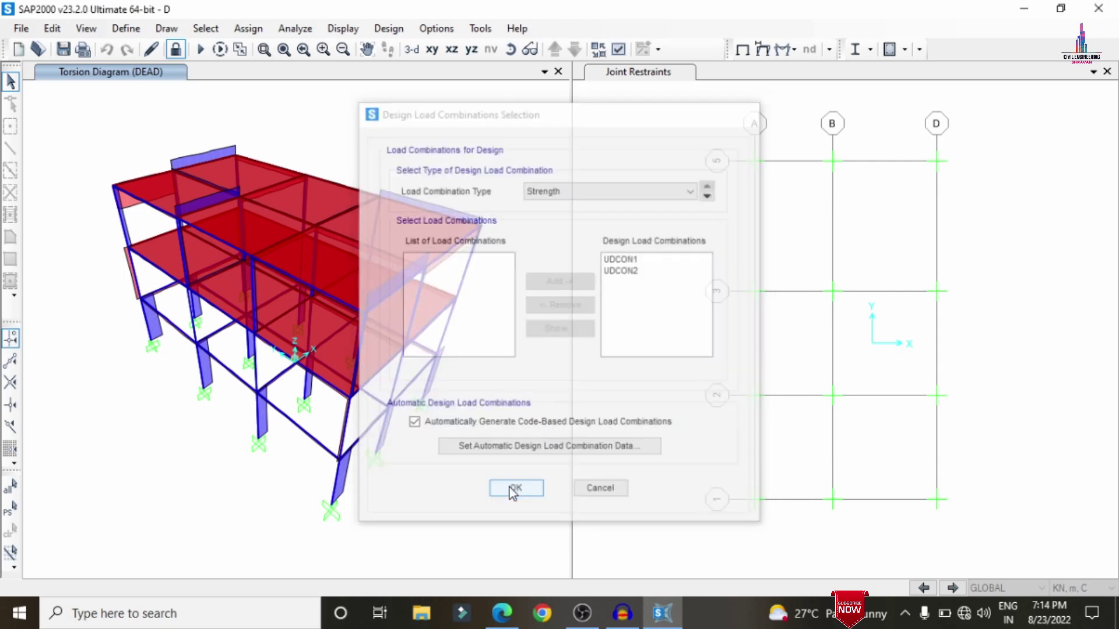
# Step: Run the concrete frame design check of the whole structure
pyautogui.click(389, 28)
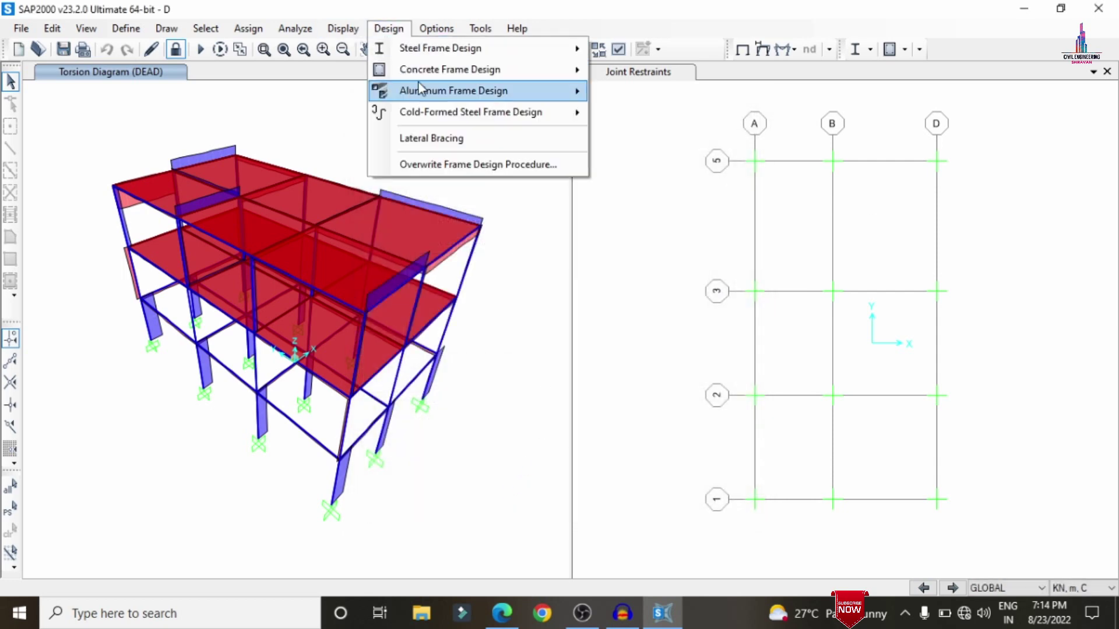
pyautogui.moveTo(422, 76)
pyautogui.click(670, 144)
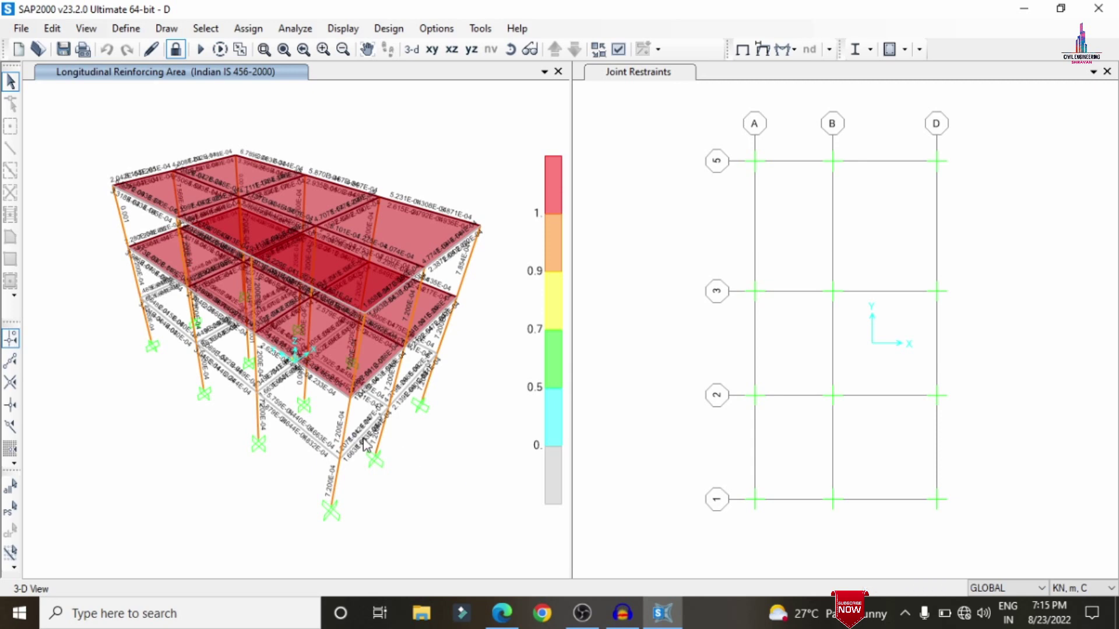
# Step: Review the design overwrites and the design summary of plinth-level beam 37, leaving the overwrites as they are
pyautogui.rightClick(372, 408)
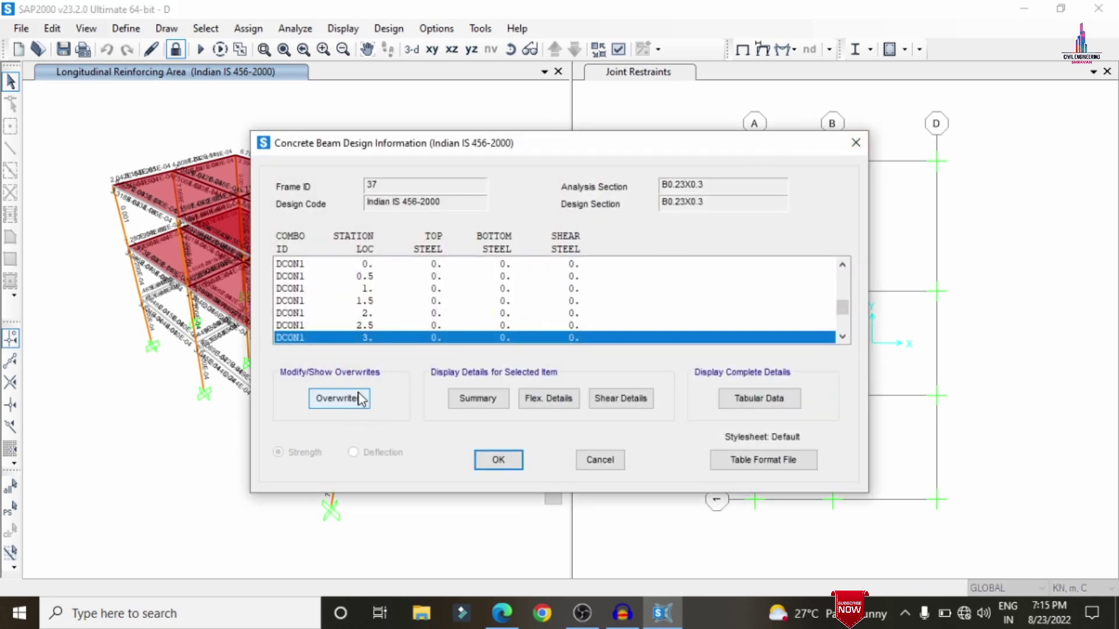
pyautogui.click(339, 404)
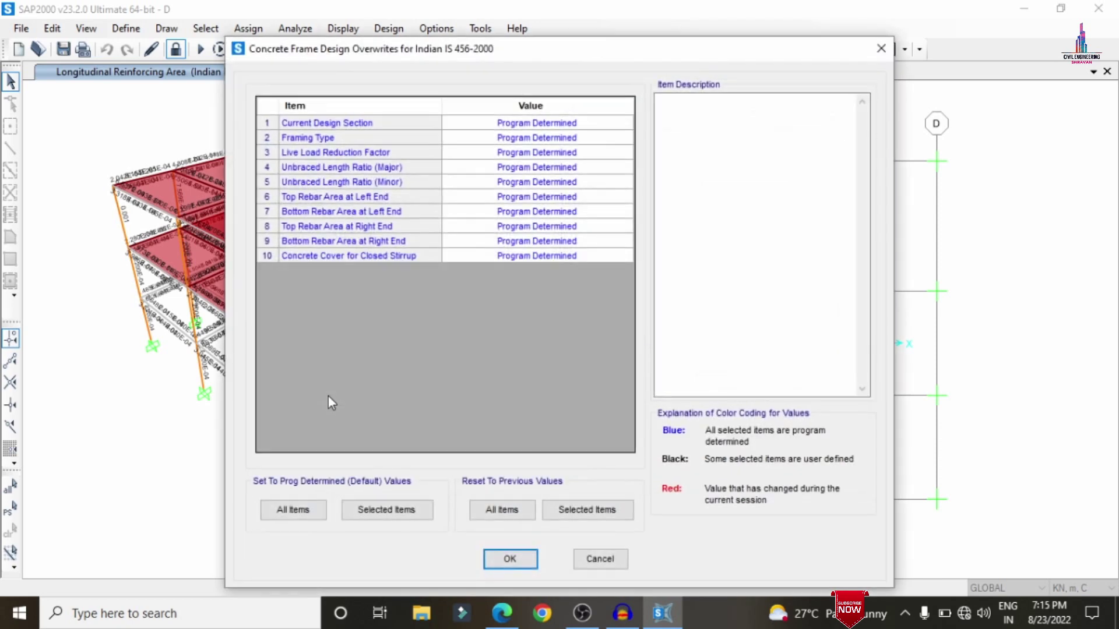
pyautogui.click(601, 558)
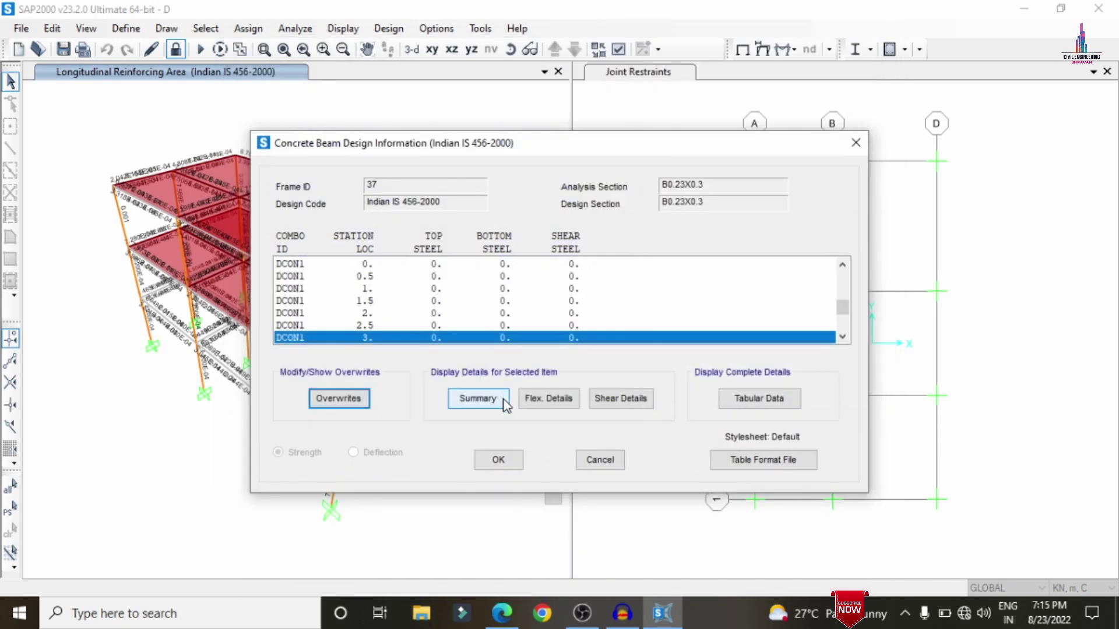
pyautogui.click(484, 398)
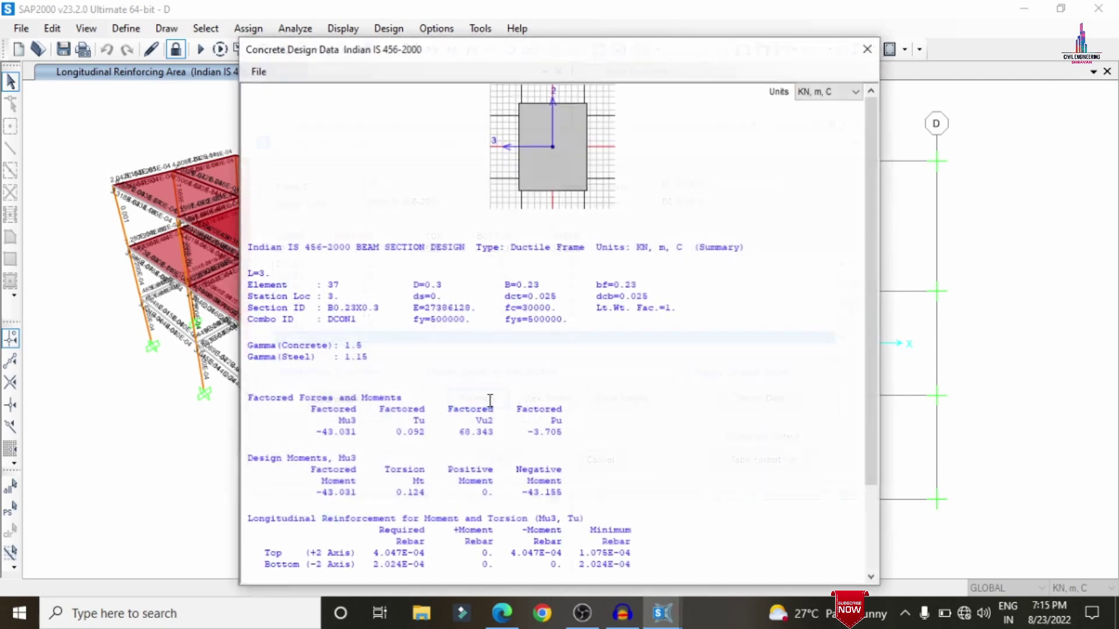
pyautogui.scroll(-3, 676, 256)
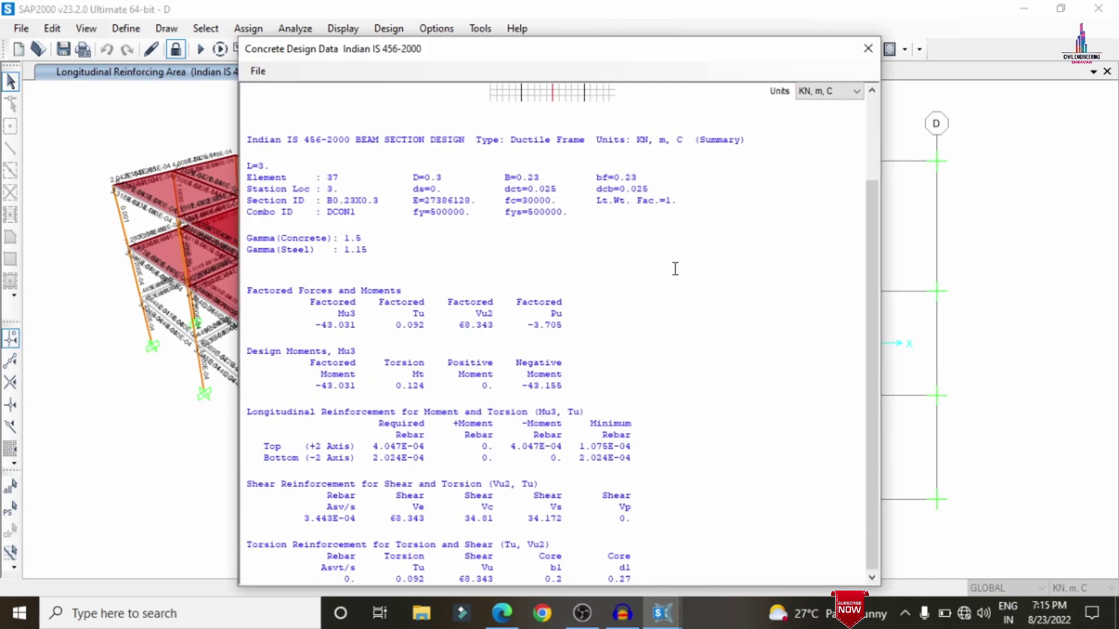
pyautogui.scroll(3, 680, 284)
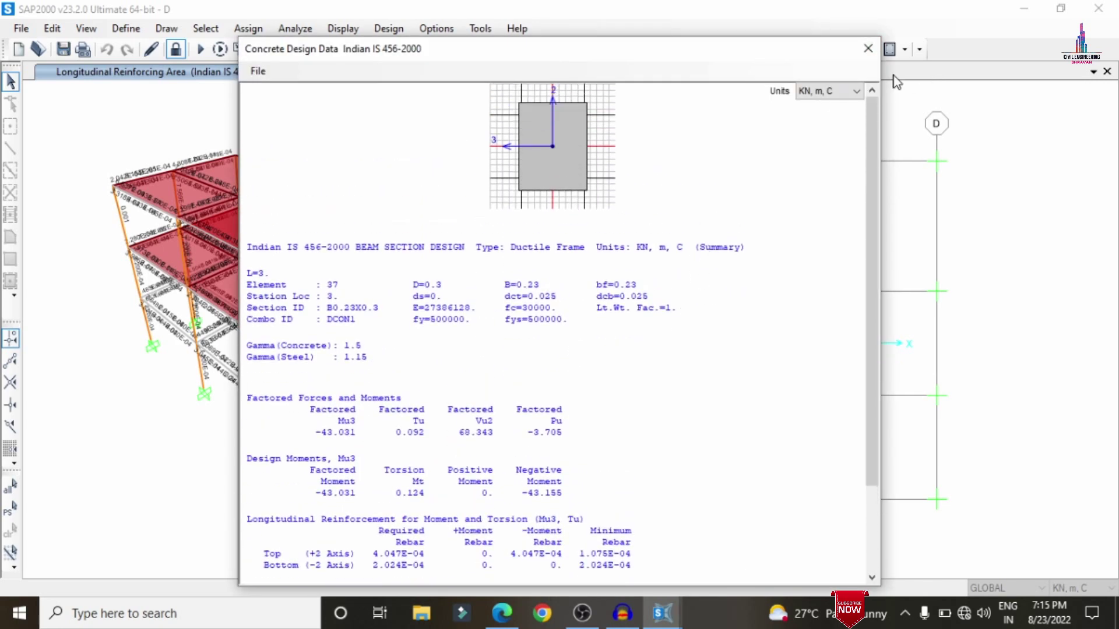
pyautogui.click(867, 48)
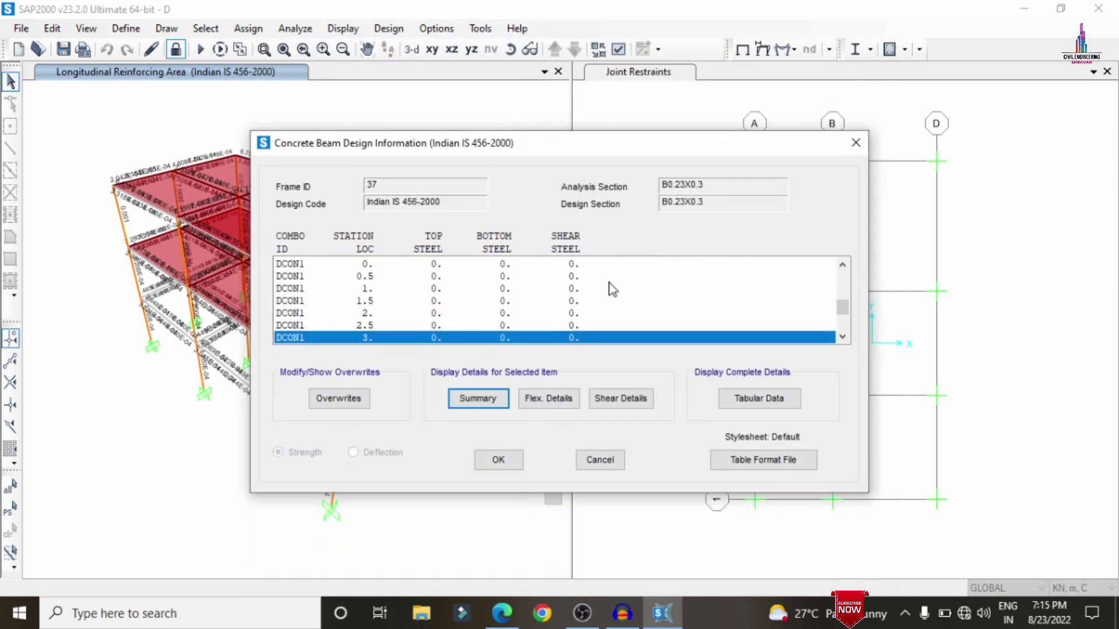
# Step: Examine the flexural design details of beam 37, including its frame type, and close the beam design information
pyautogui.click(550, 400)
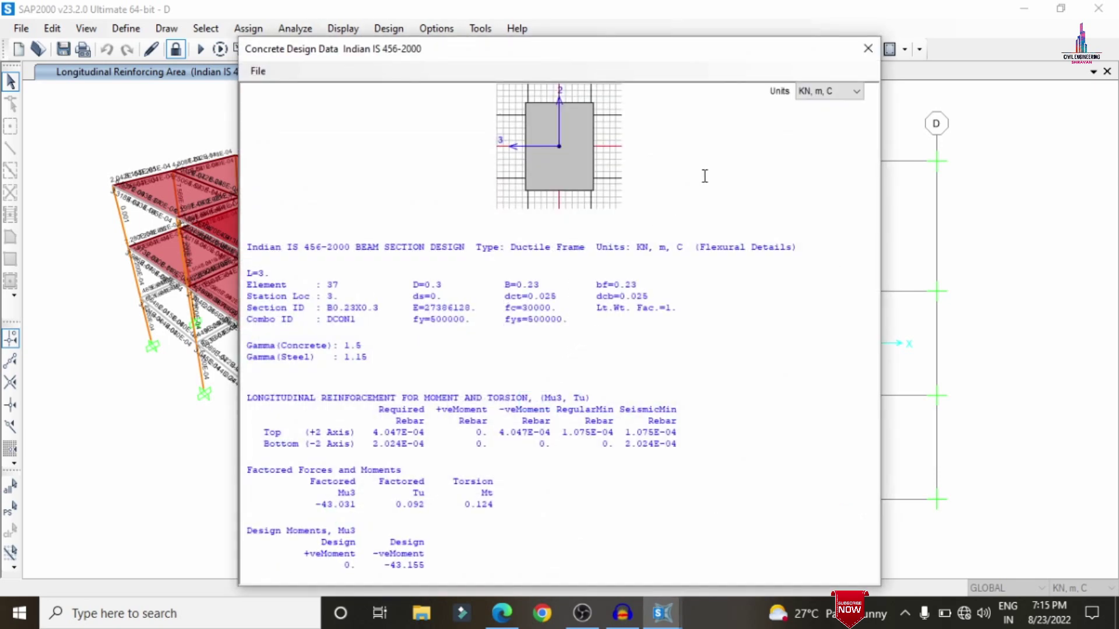
pyautogui.moveTo(254, 254); pyautogui.dragTo(355, 258)
pyautogui.click(289, 323)
pyautogui.click(868, 49)
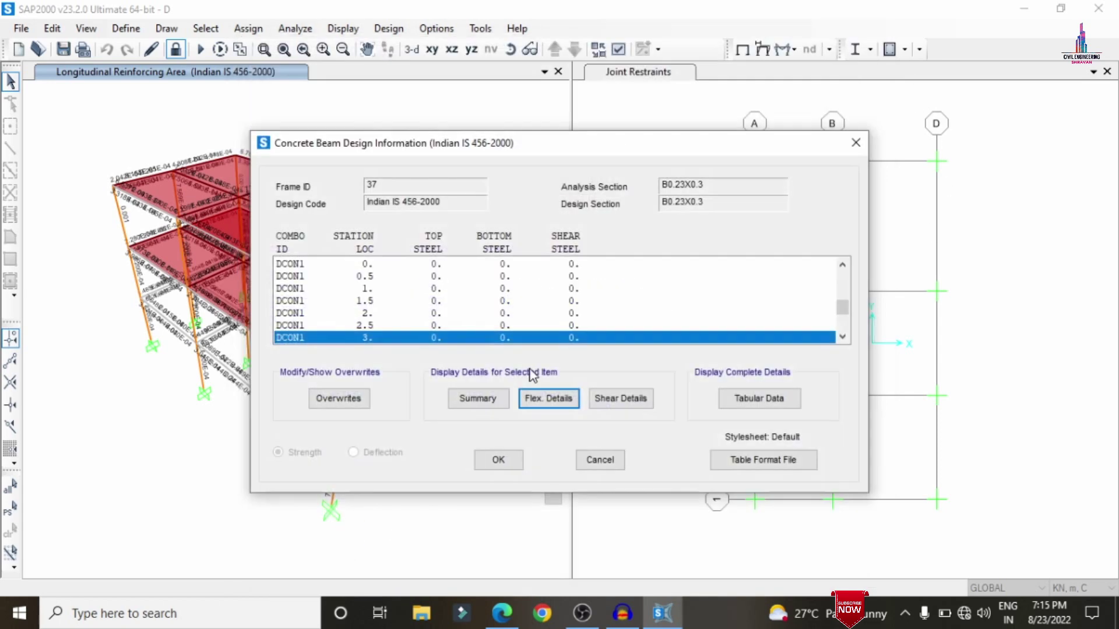
pyautogui.click(600, 463)
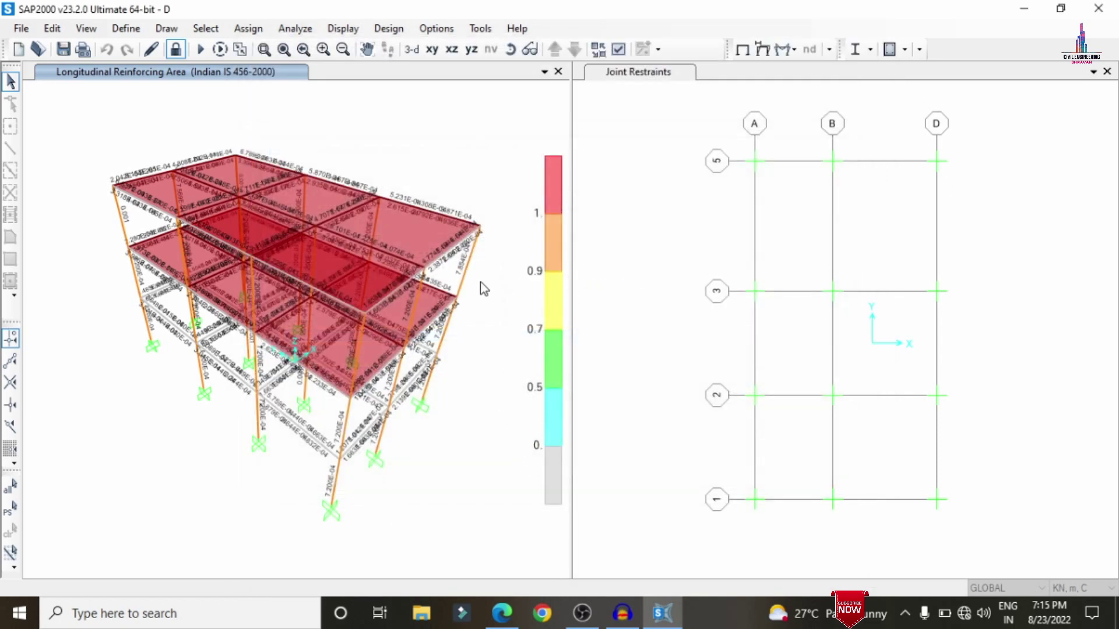
# Step: Examine the design summary of upper-storey corner column 27, including its joint shear results, capacity ratios and the abbreviation notes
pyautogui.click(460, 275)
pyautogui.rightClick(460, 275)
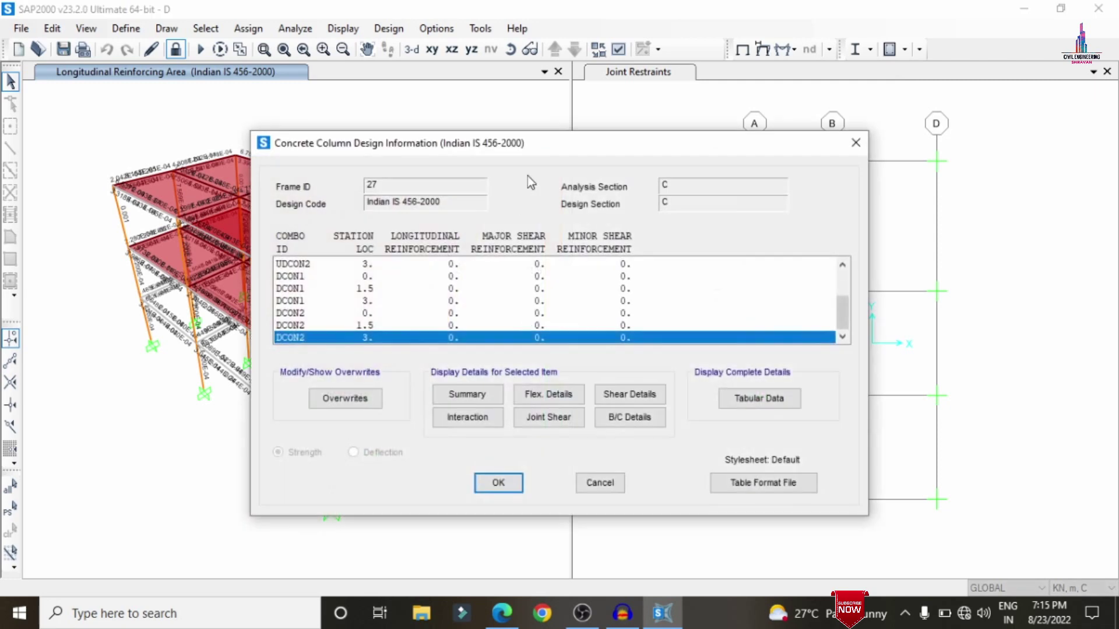
pyautogui.click(473, 393)
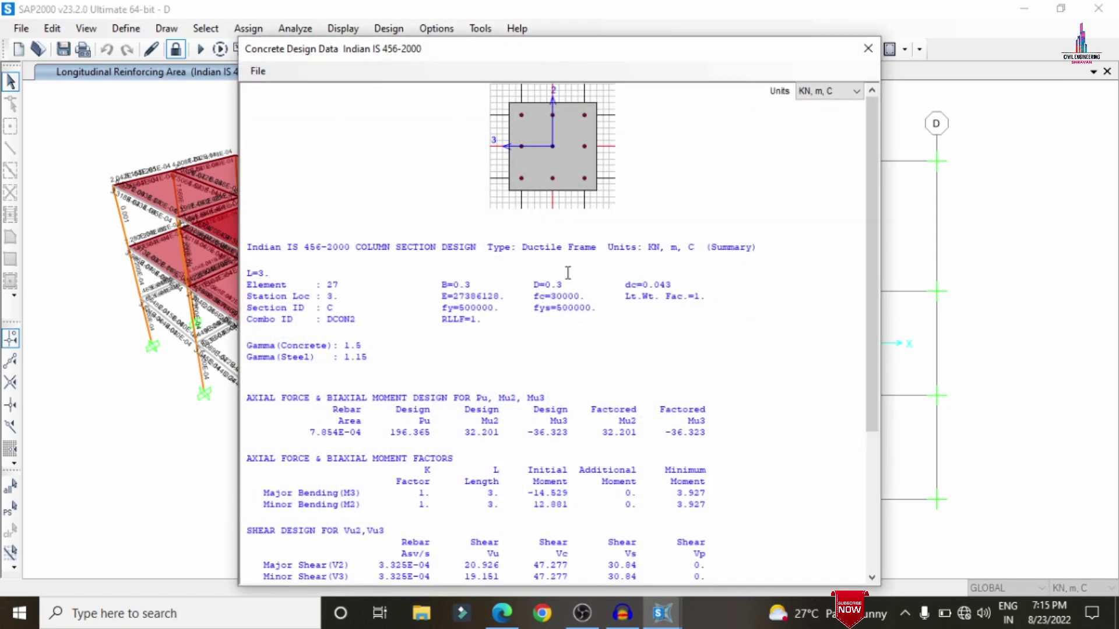
pyautogui.scroll(-5, 571, 310)
pyautogui.scroll(-1, 571, 310)
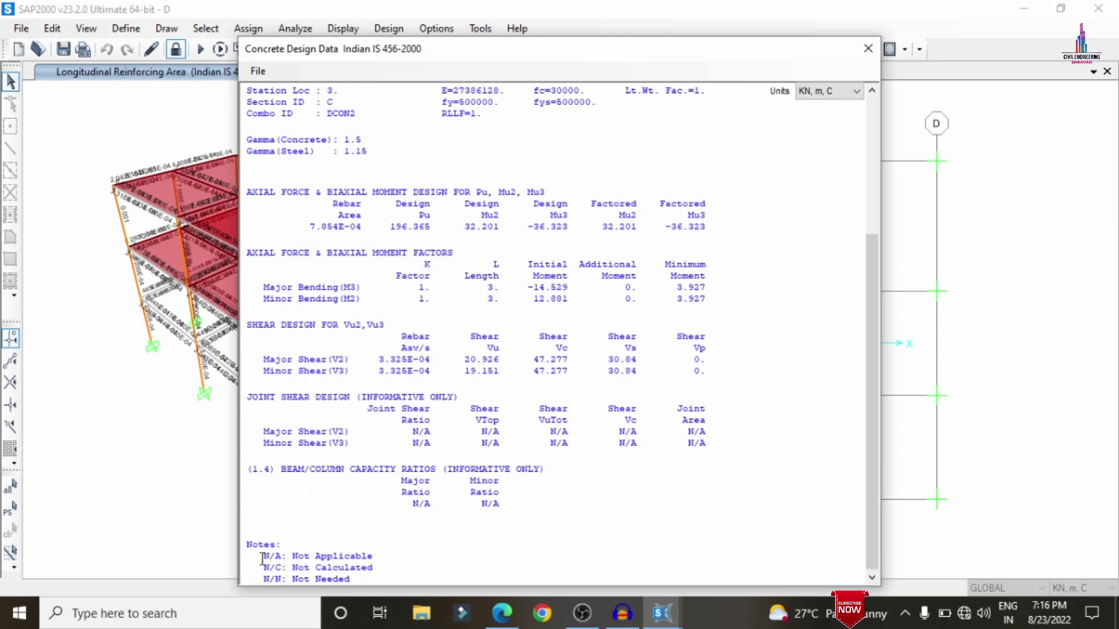
pyautogui.moveTo(289, 544); pyautogui.dragTo(386, 560)
pyautogui.click(341, 539)
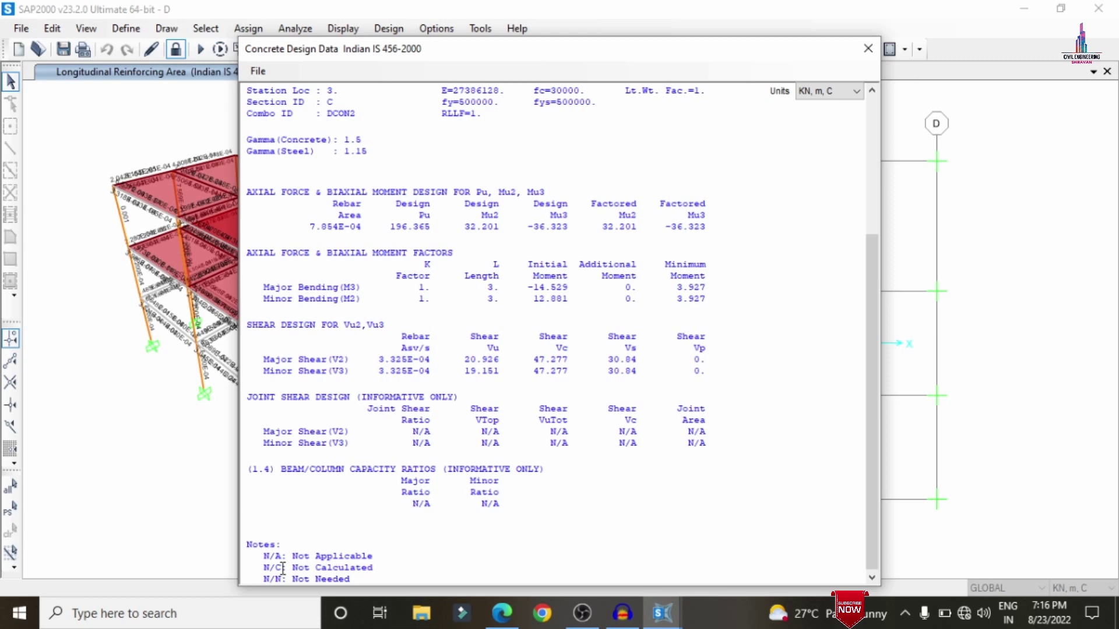
pyautogui.click(356, 513)
pyautogui.moveTo(402, 431); pyautogui.dragTo(707, 456)
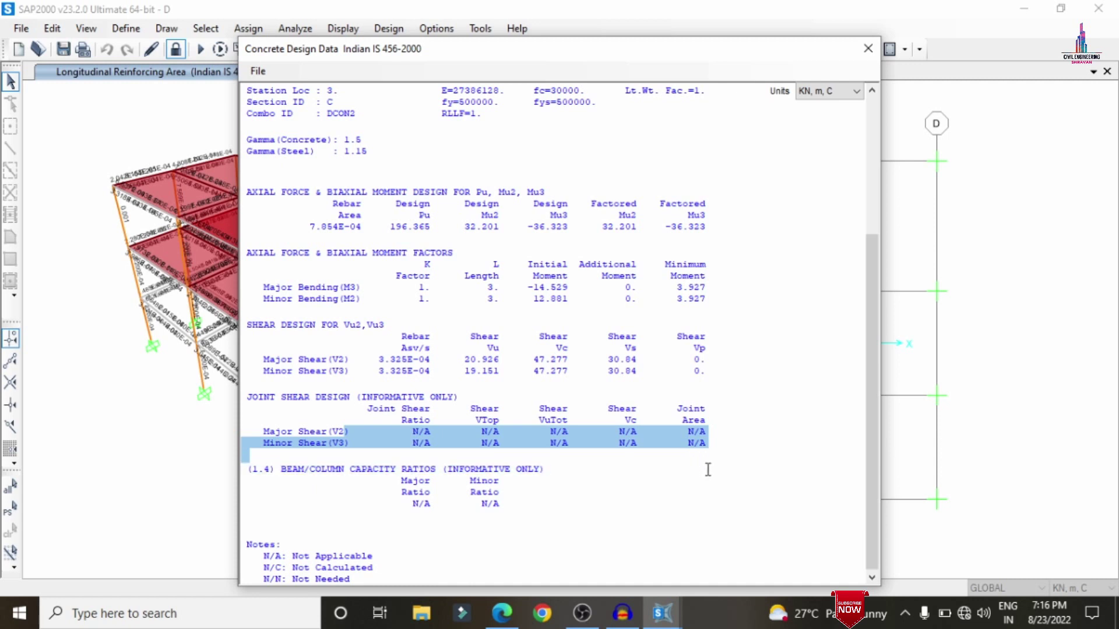
pyautogui.click(705, 469)
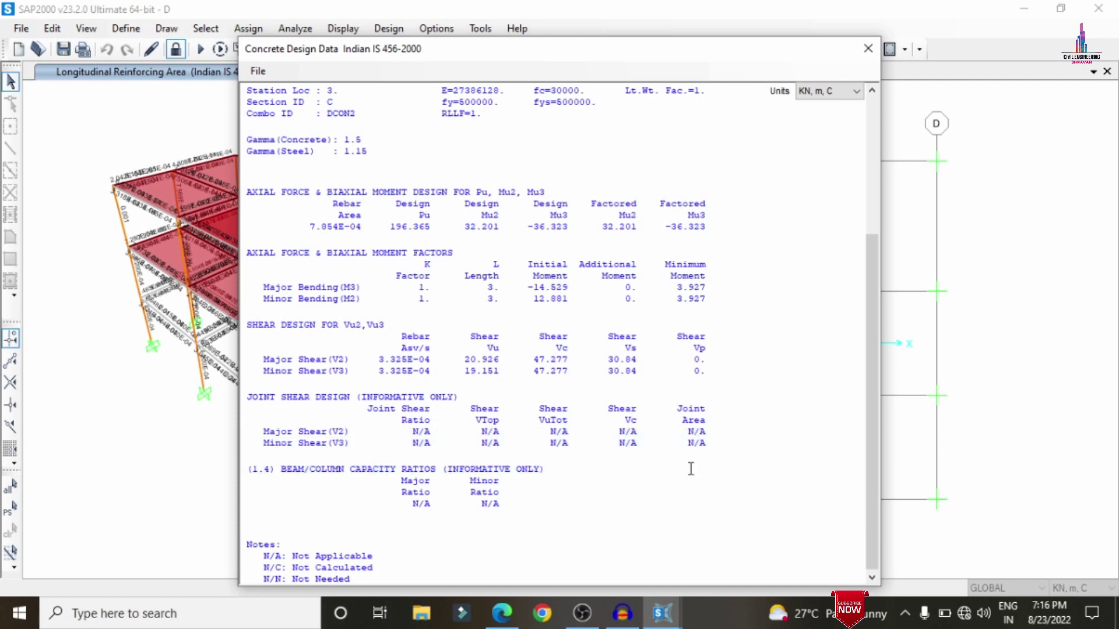
pyautogui.scroll(5, 319, 285)
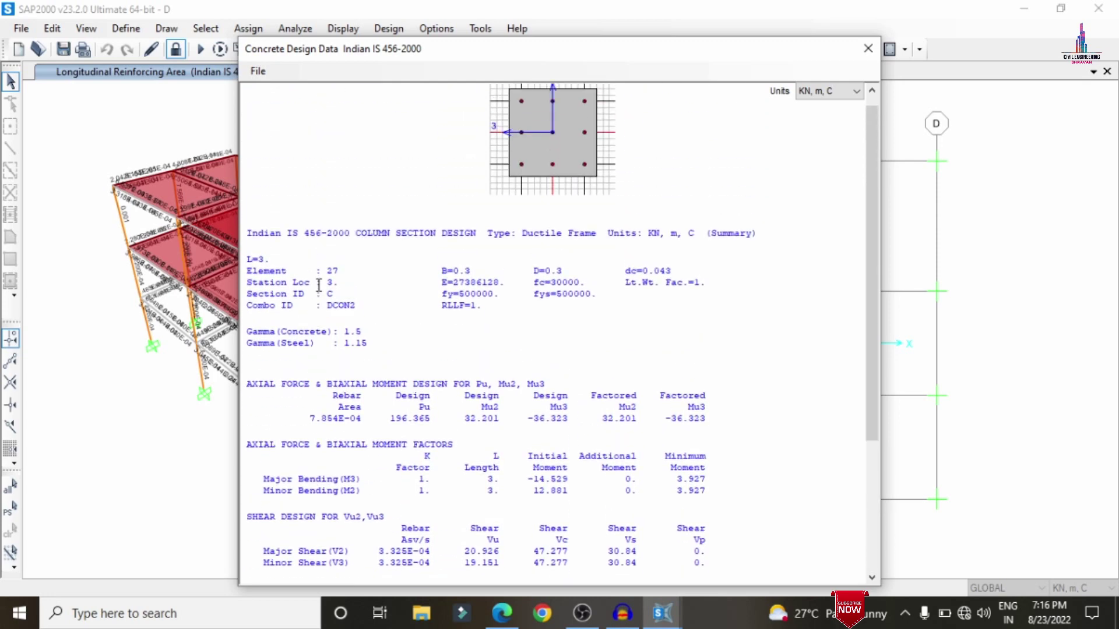
pyautogui.click(866, 49)
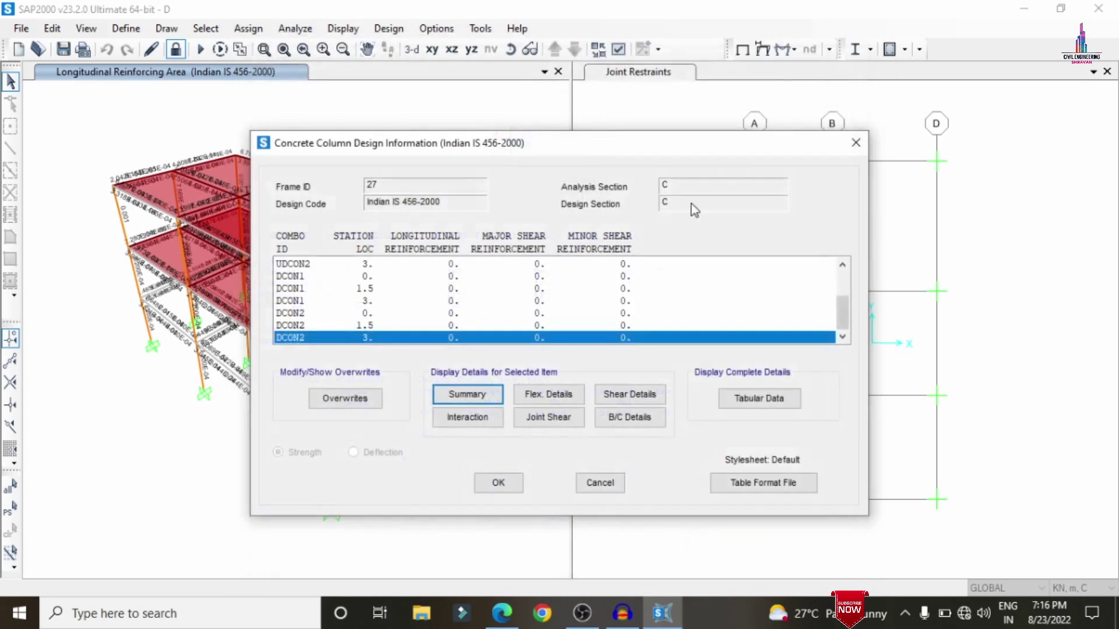
# Step: View the interaction surface and the shear design details of column 27, and close its design information
pyautogui.click(467, 417)
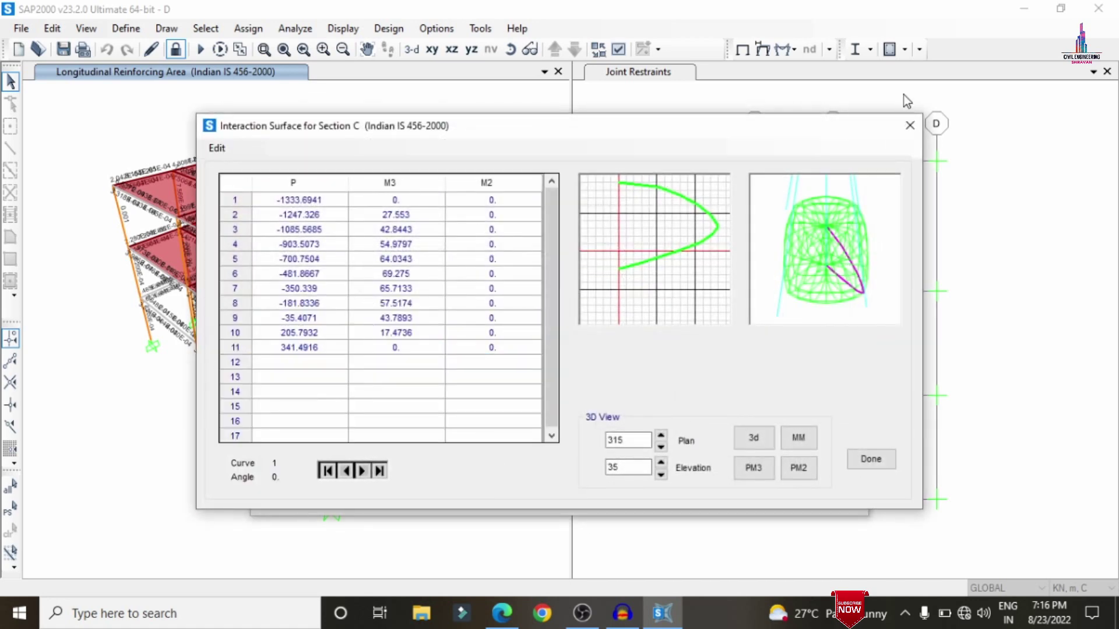
pyautogui.click(909, 125)
pyautogui.click(629, 394)
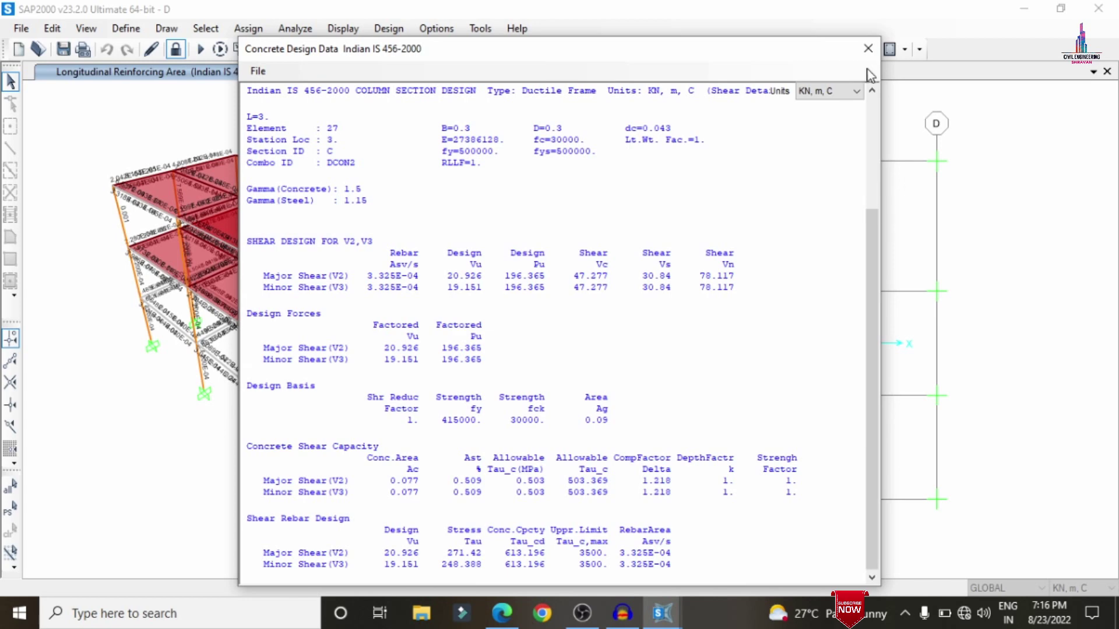
pyautogui.click(868, 48)
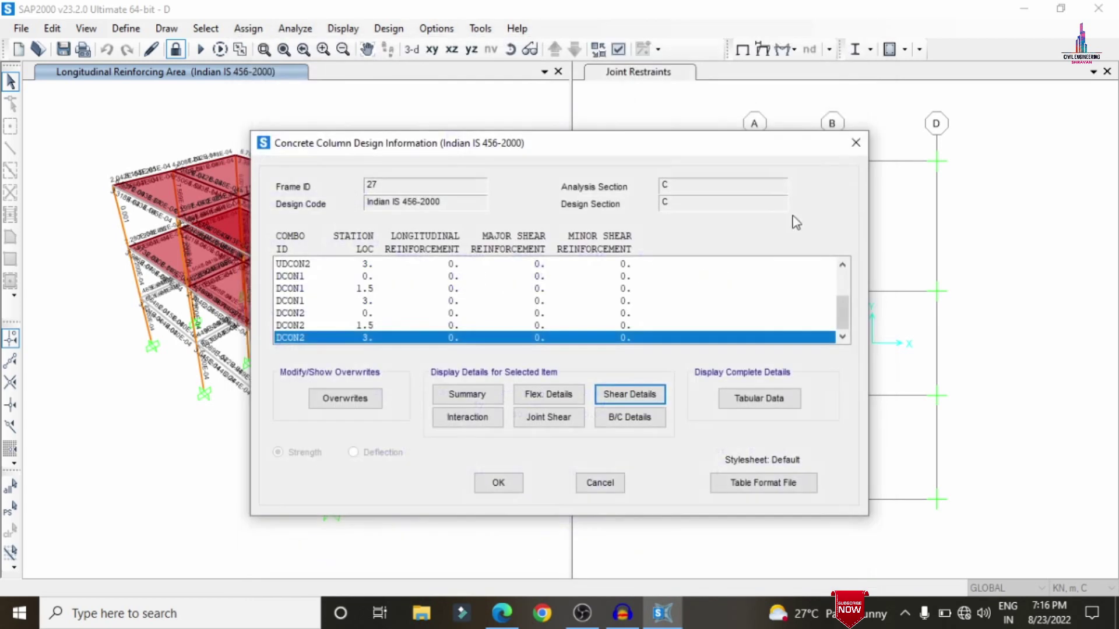
pyautogui.click(603, 483)
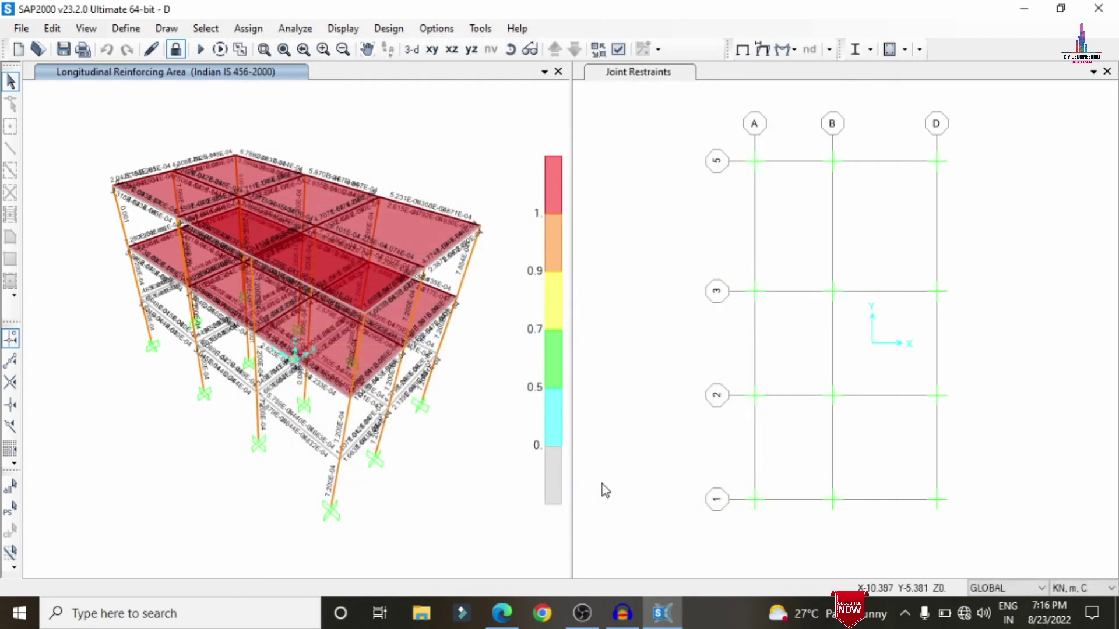